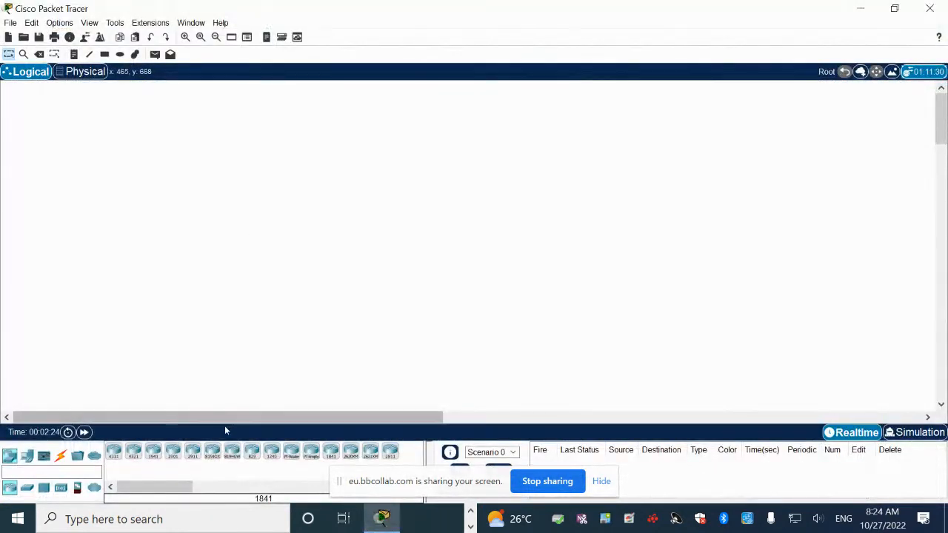
Switch to the Lab 09 document in Word and review its addressing table and required resources list, returning to Packet Tracer.
click(11, 486)
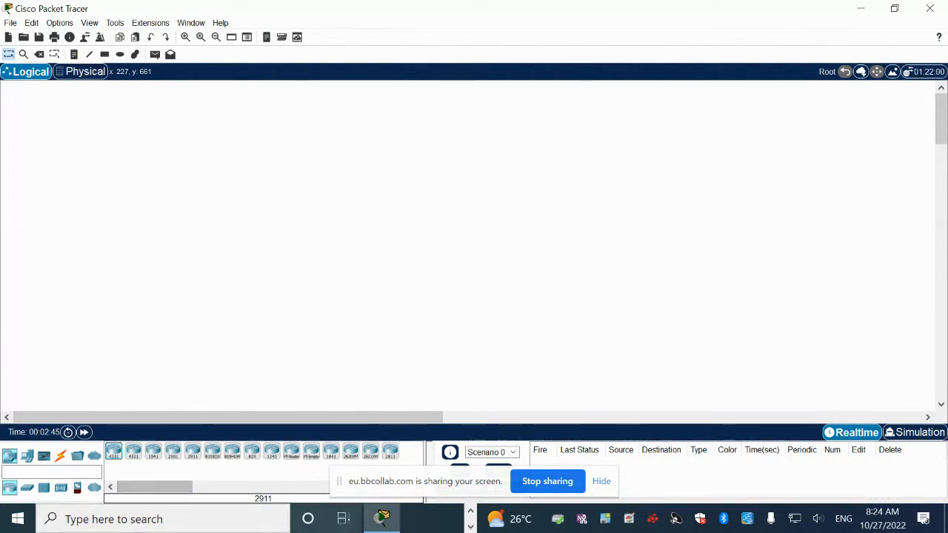
key(alt+Tab)
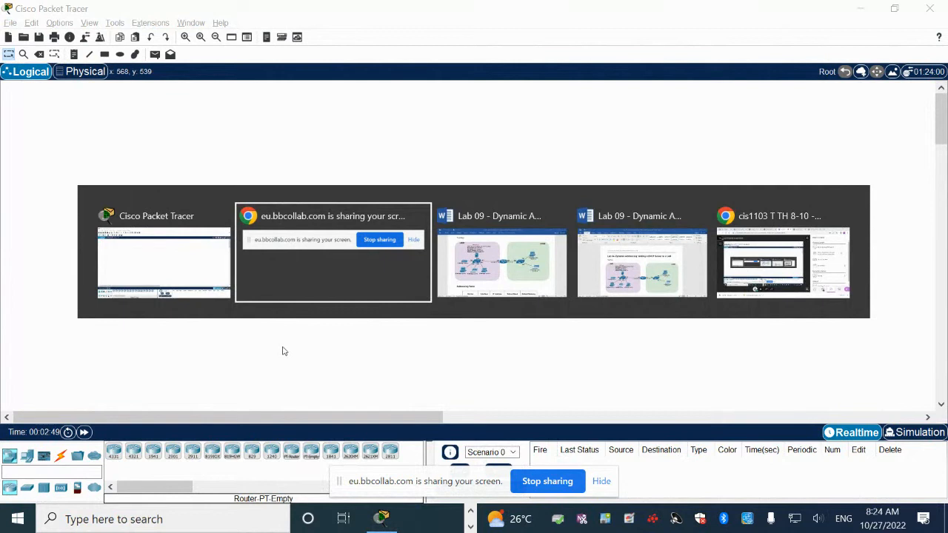
key(Tab)
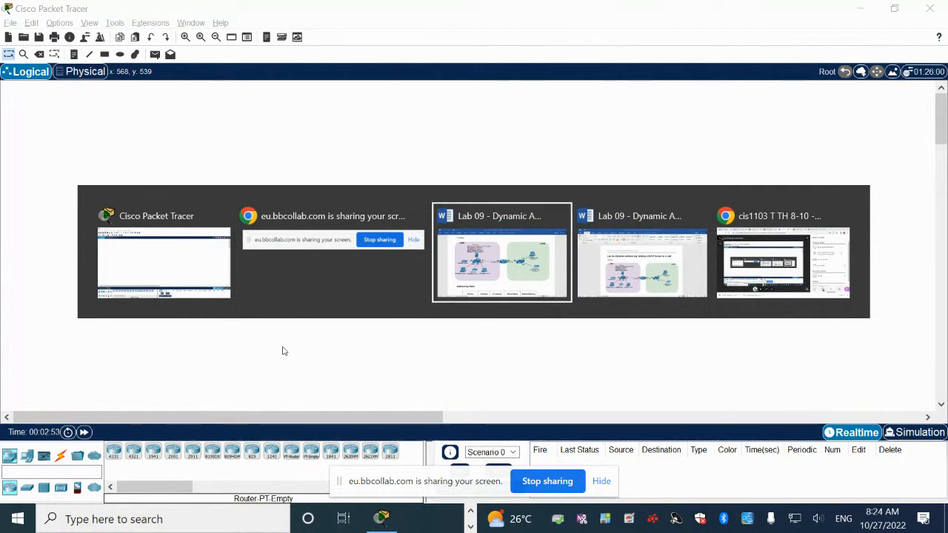
key(Tab)
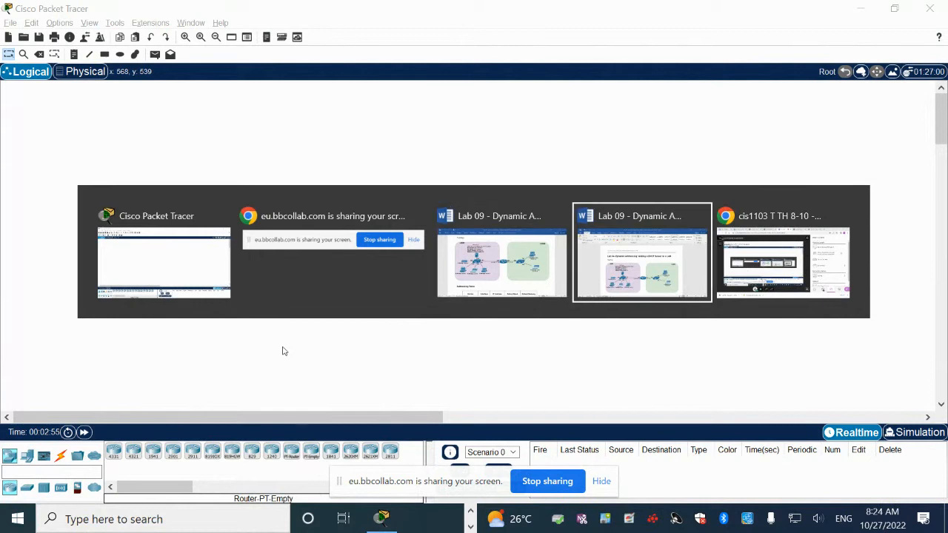
scroll(300, 302, down, 20)
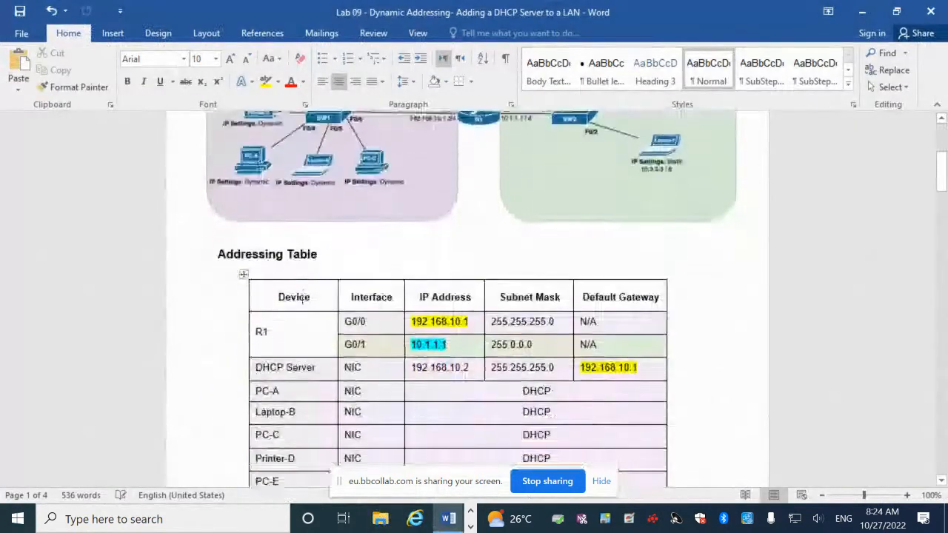
scroll(301, 299, down, 1)
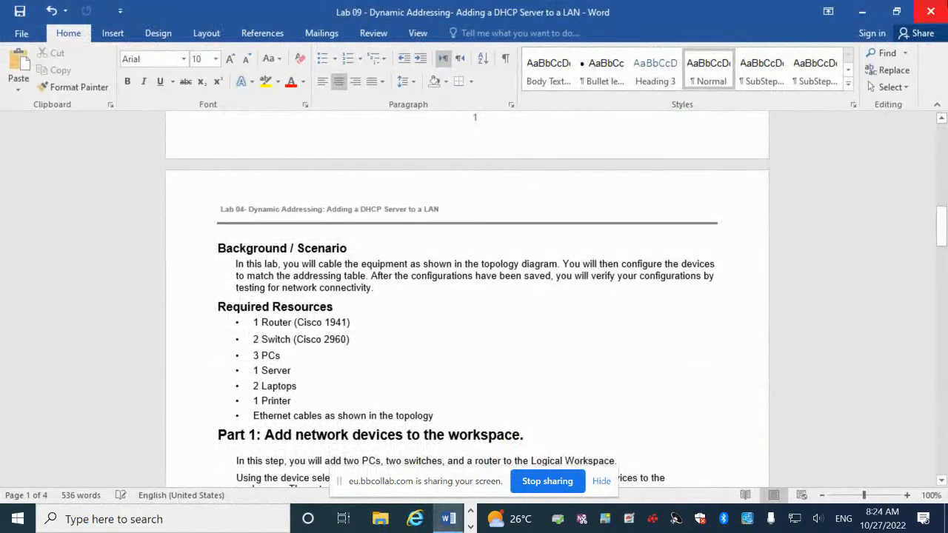
click(862, 12)
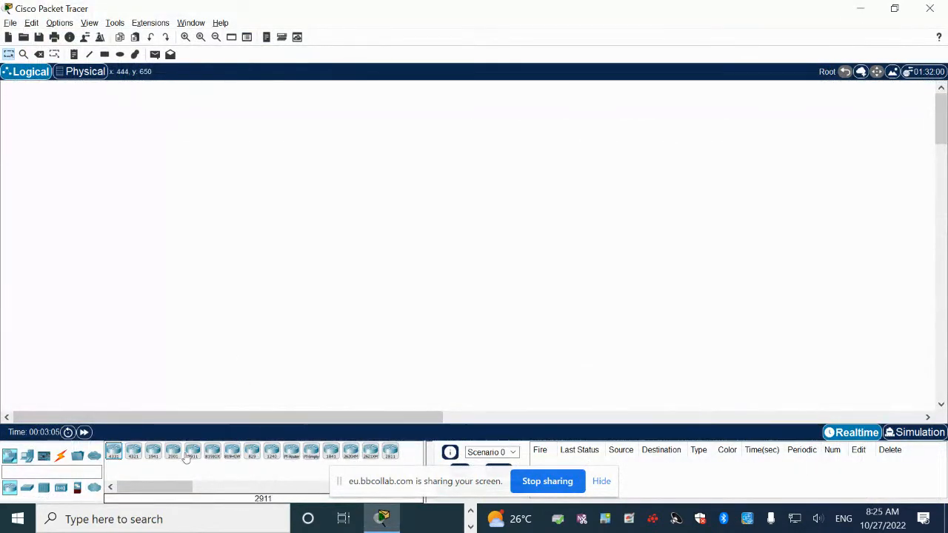
Add a 1941 router to the empty workspace with one 2960 switch on each side of it.
click(154, 452)
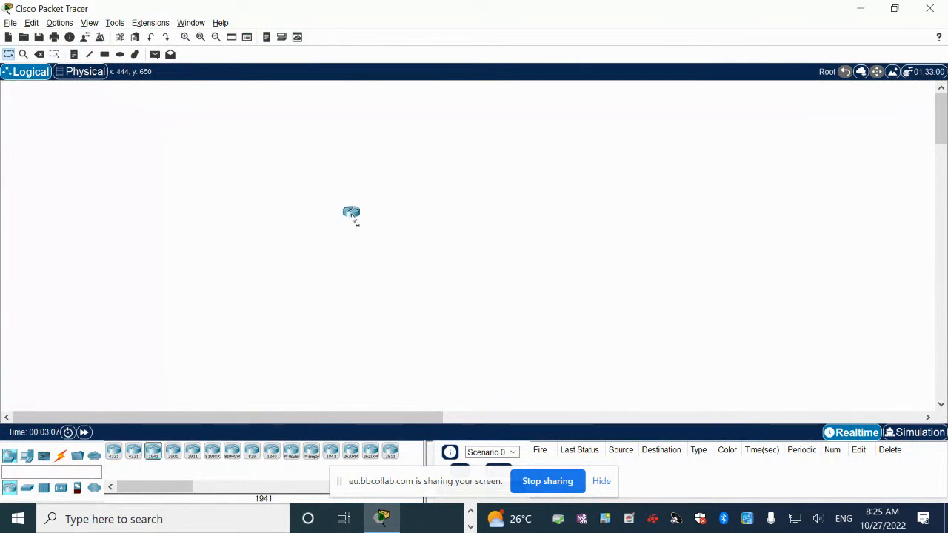
click(352, 216)
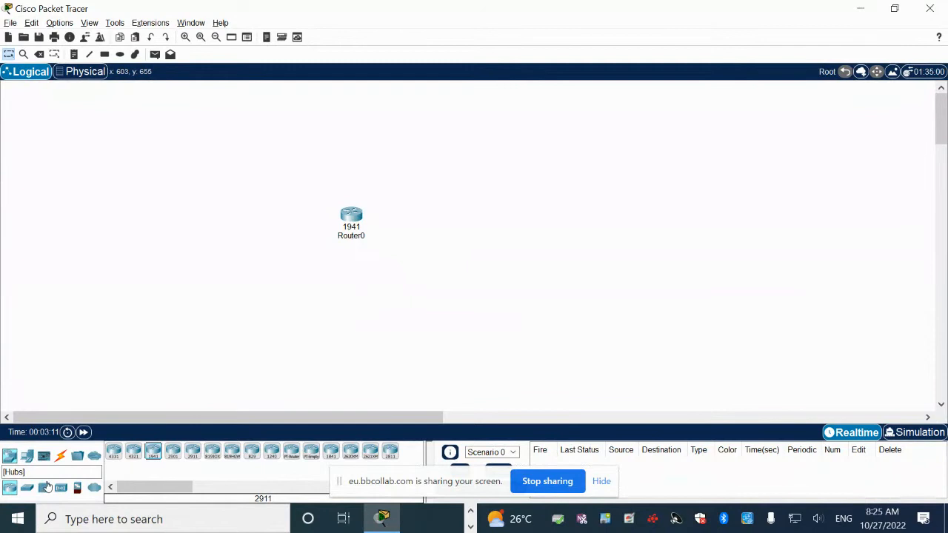
click(27, 488)
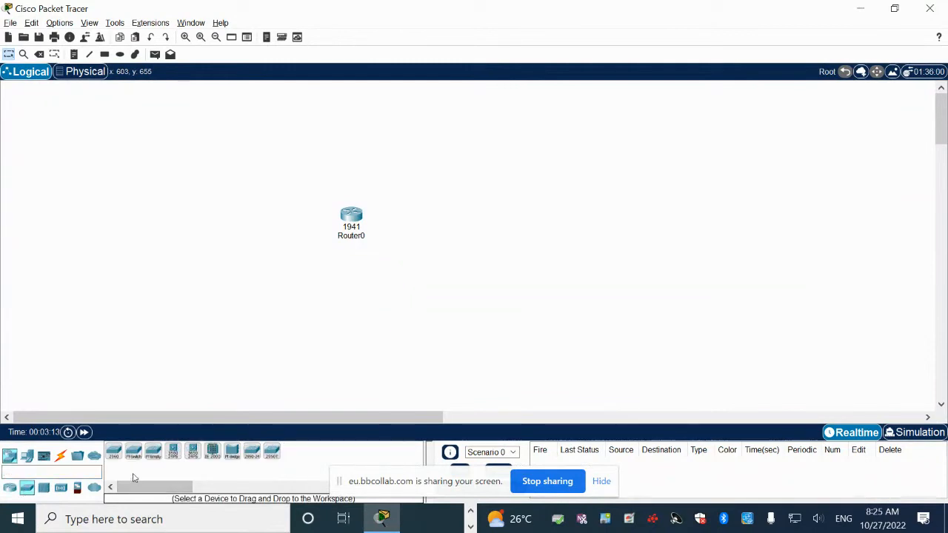
click(113, 451)
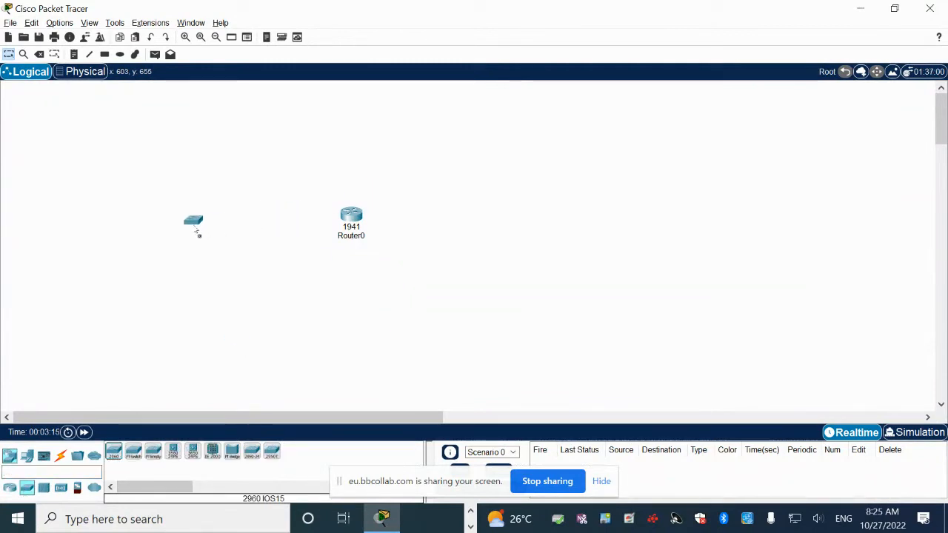
click(186, 228)
click(114, 453)
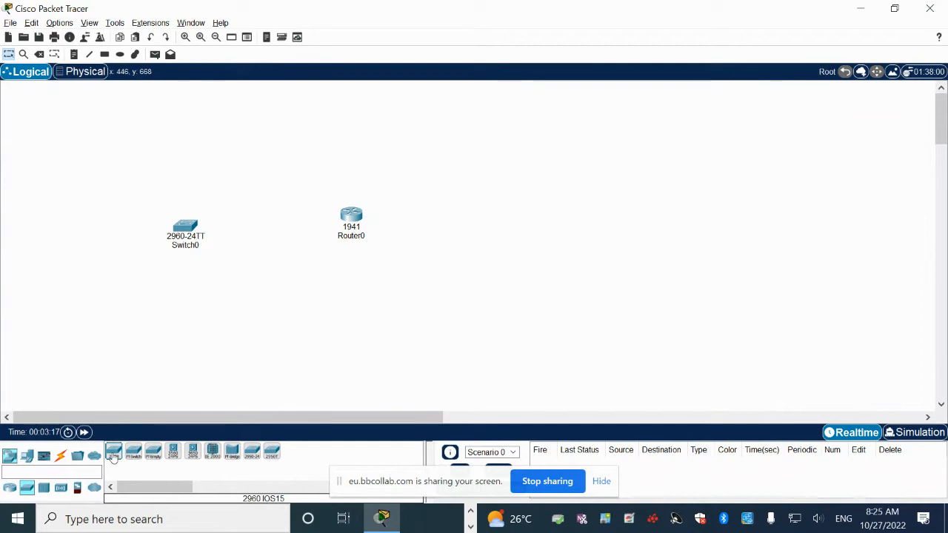
click(528, 232)
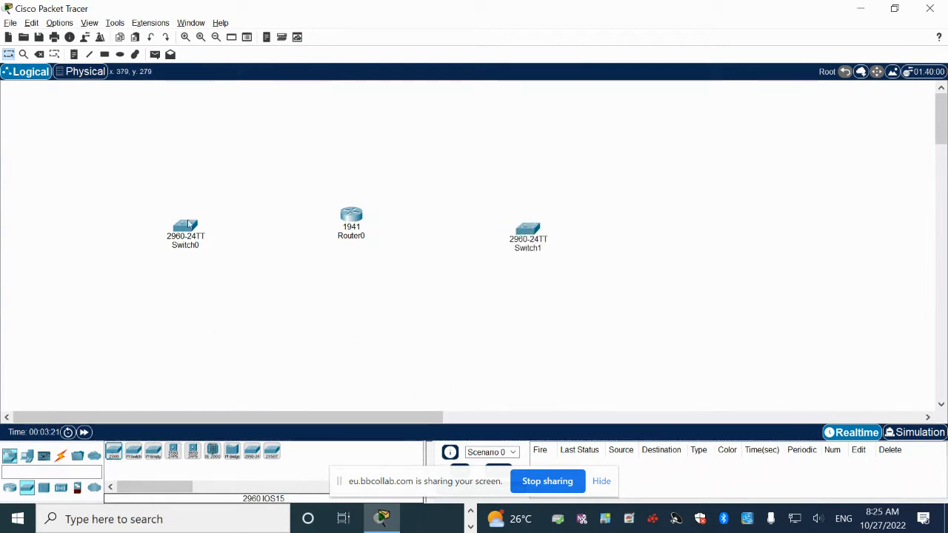
Rearrange Switch0, Router0 and Switch1 into an evenly spaced horizontal row with the router in the middle.
drag(190, 225, 225, 220)
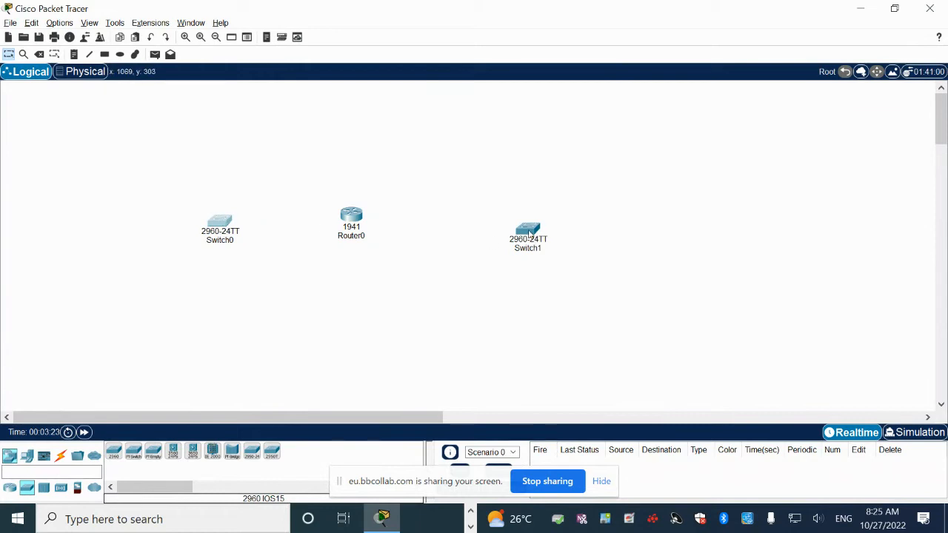
drag(530, 233, 580, 213)
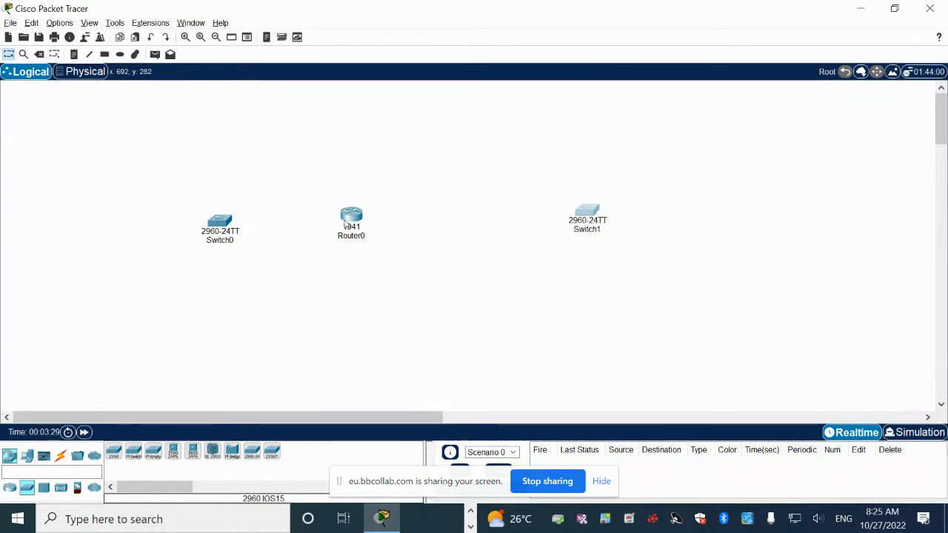
drag(345, 222, 438, 216)
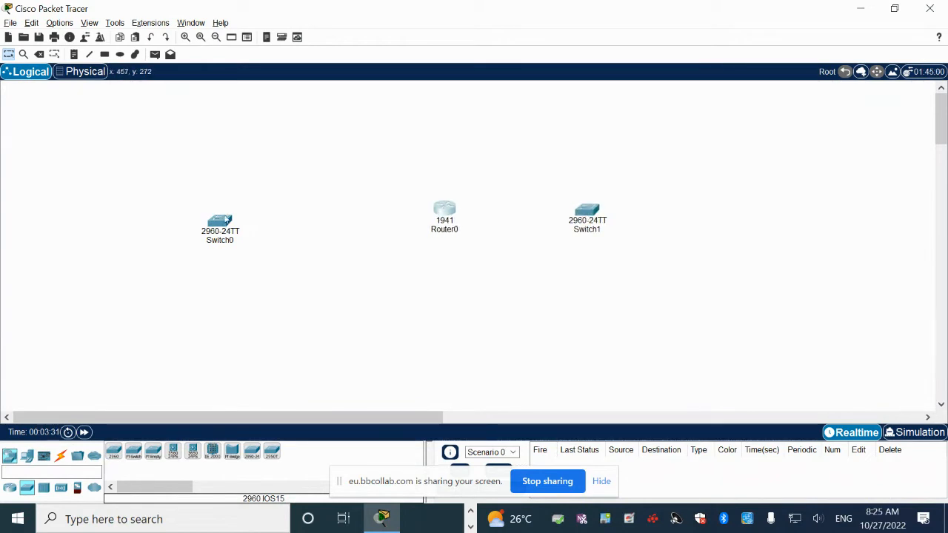
drag(226, 219, 308, 207)
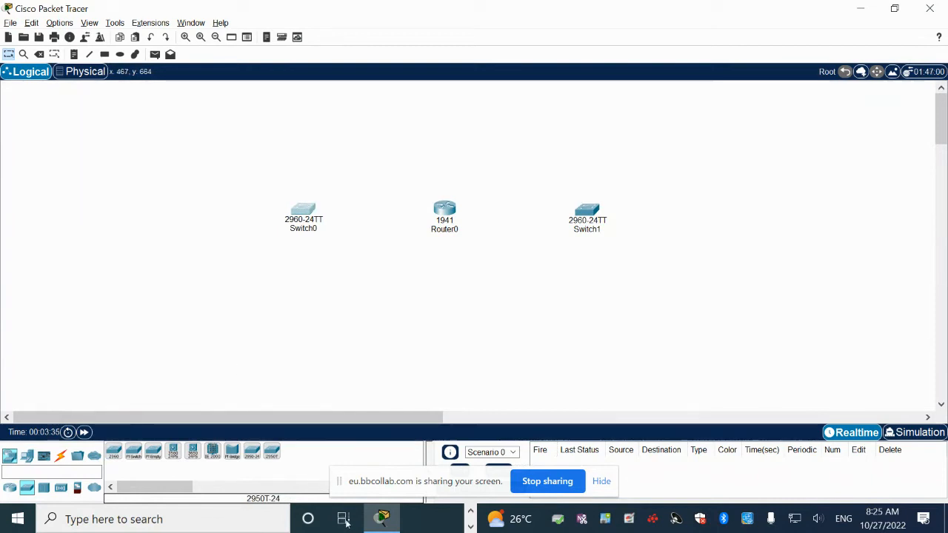
Switch to the Lab 09 document in Word and examine the topology diagram with the LAN01 and LAN02 devices.
key(alt+Tab)
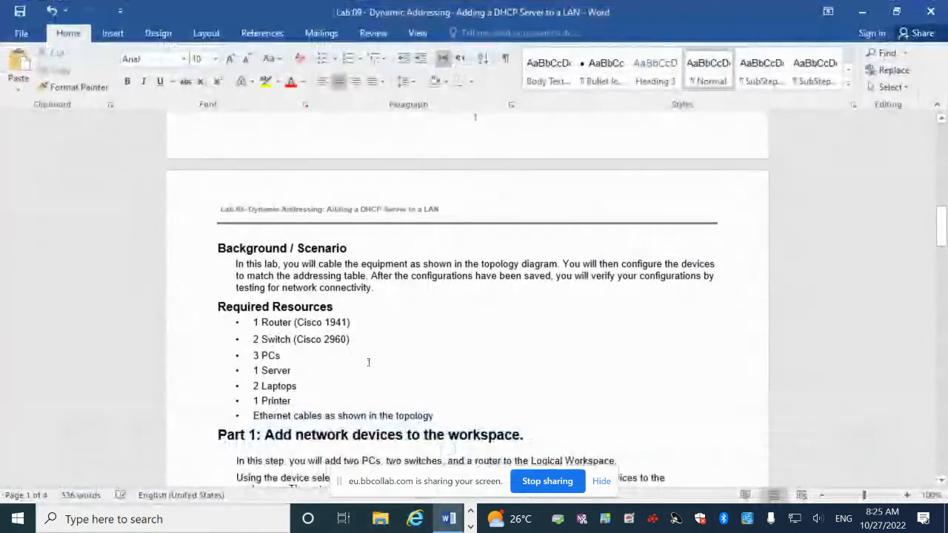
scroll(368, 362, down, 1)
scroll(363, 360, up, 2)
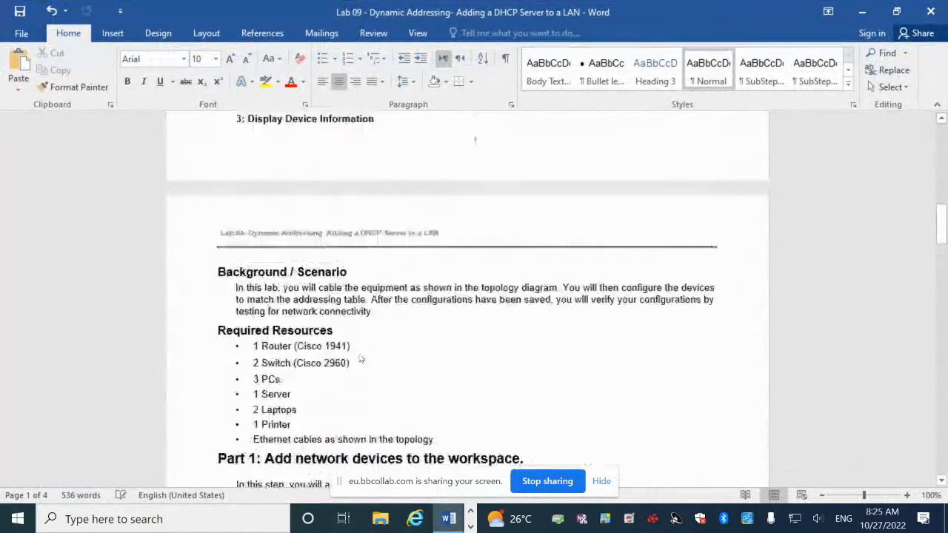
scroll(361, 359, up, 15)
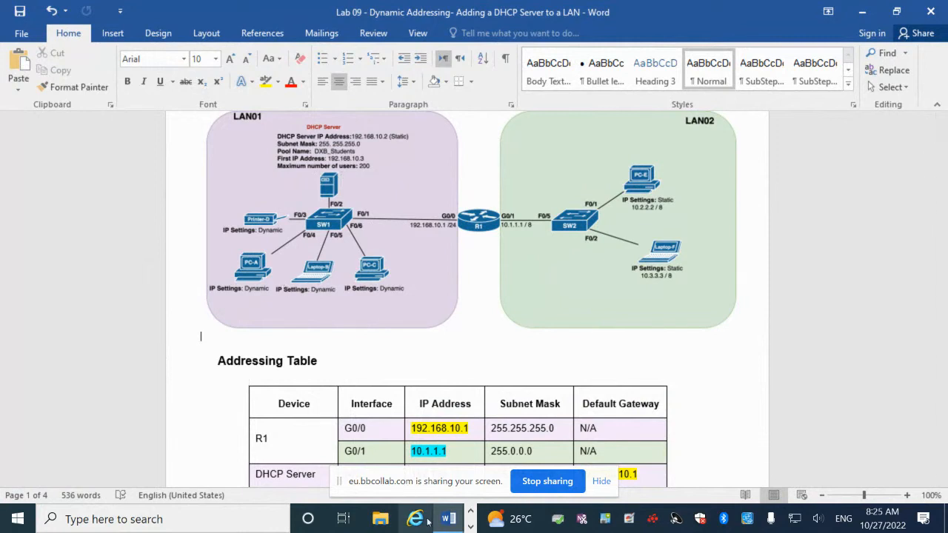
mouse_move(448, 520)
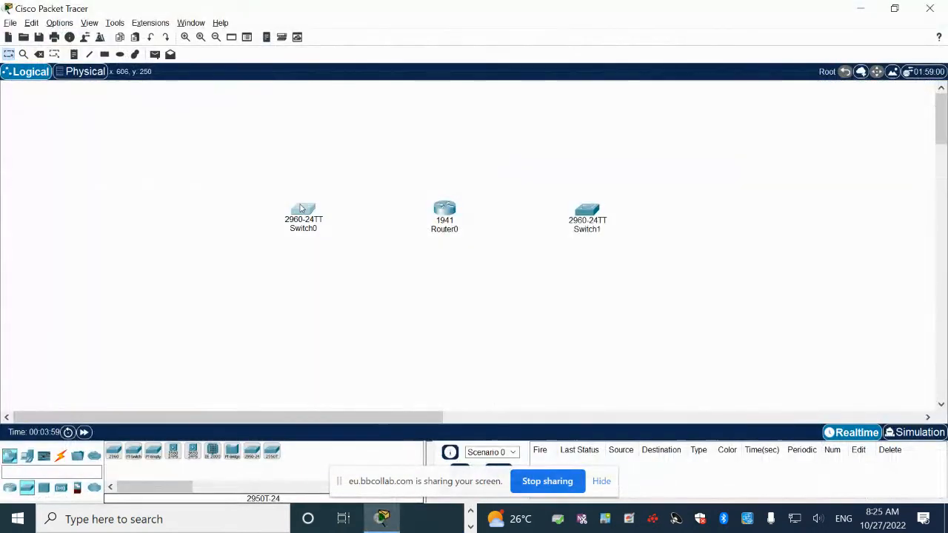
In Packet Tracer, add a server above Switch0 and a PC and a laptop below it.
click(26, 455)
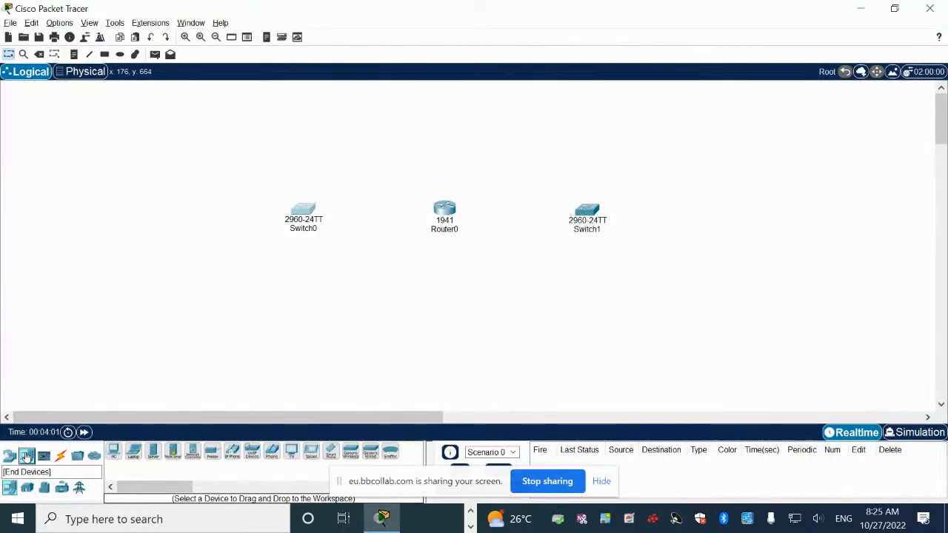
drag(153, 453, 310, 135)
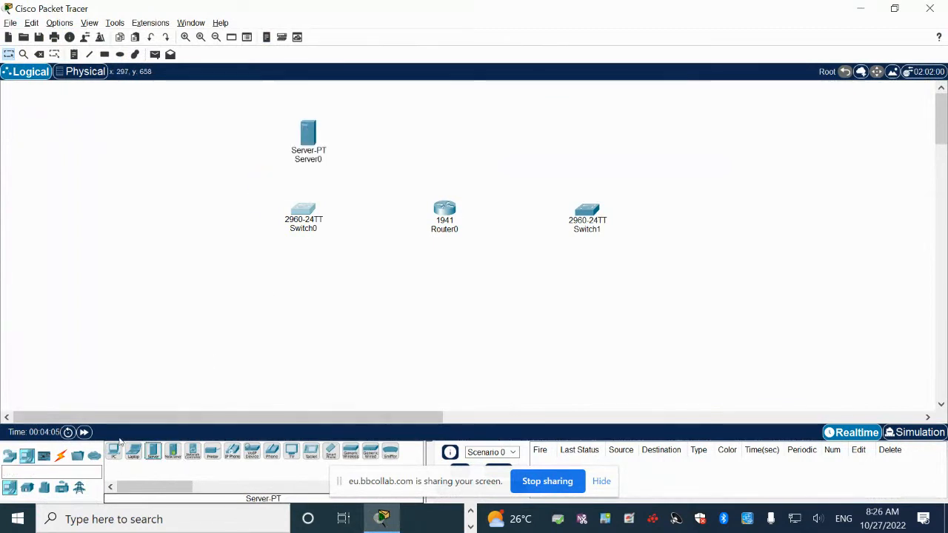
drag(113, 451, 253, 296)
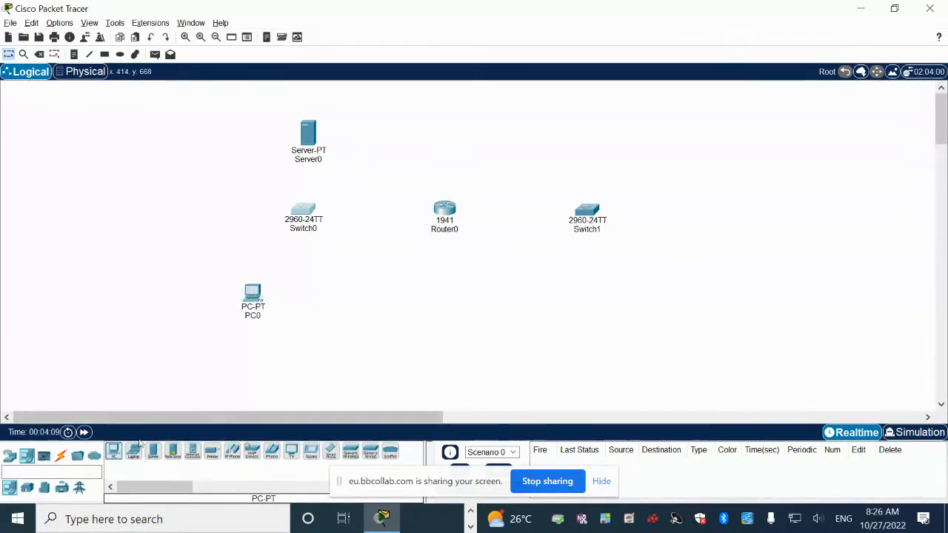
drag(135, 452, 345, 306)
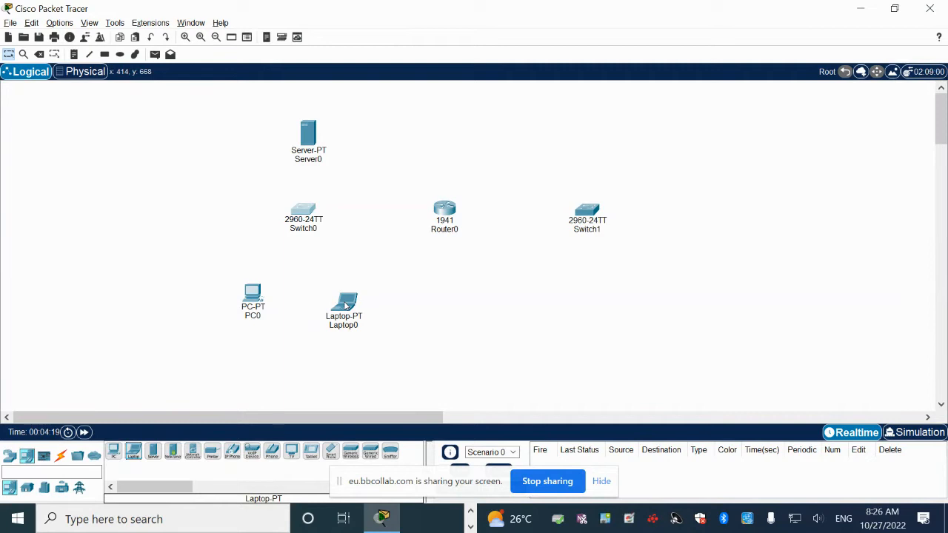
Add a printer to the left of Switch0 and move the laptop closer to the PC.
click(212, 451)
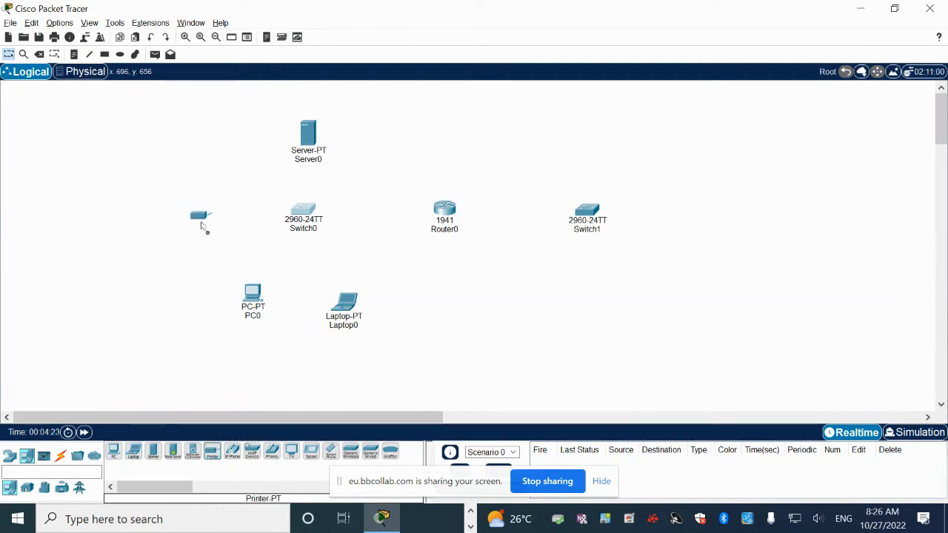
click(212, 228)
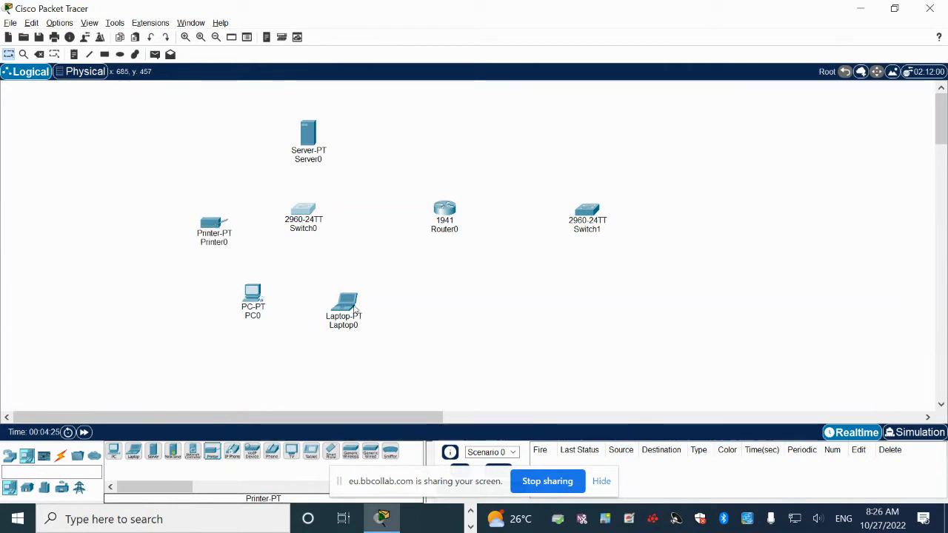
drag(348, 305, 322, 289)
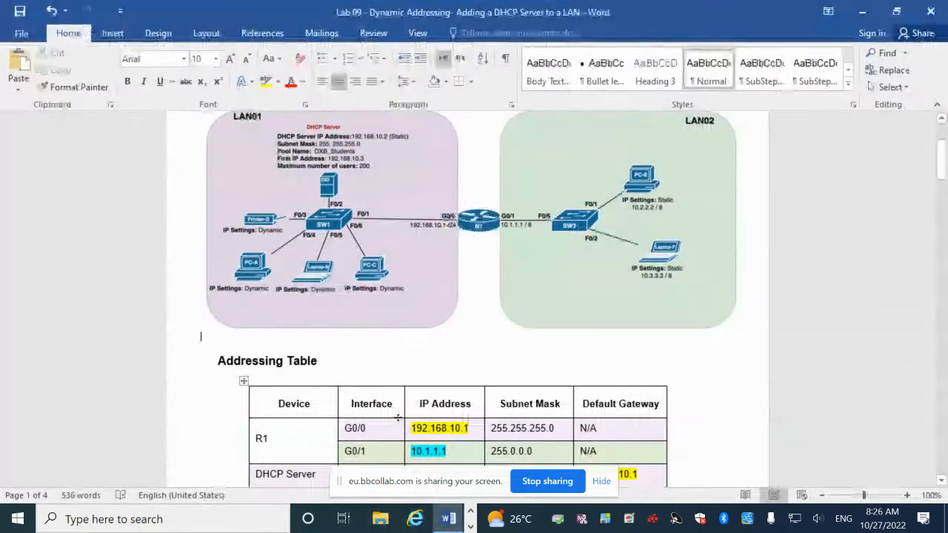
Check the LAN01 topology in the Word lab document and add a second PC to the right of the laptop in Packet Tracer.
scroll(456, 377, down, 2)
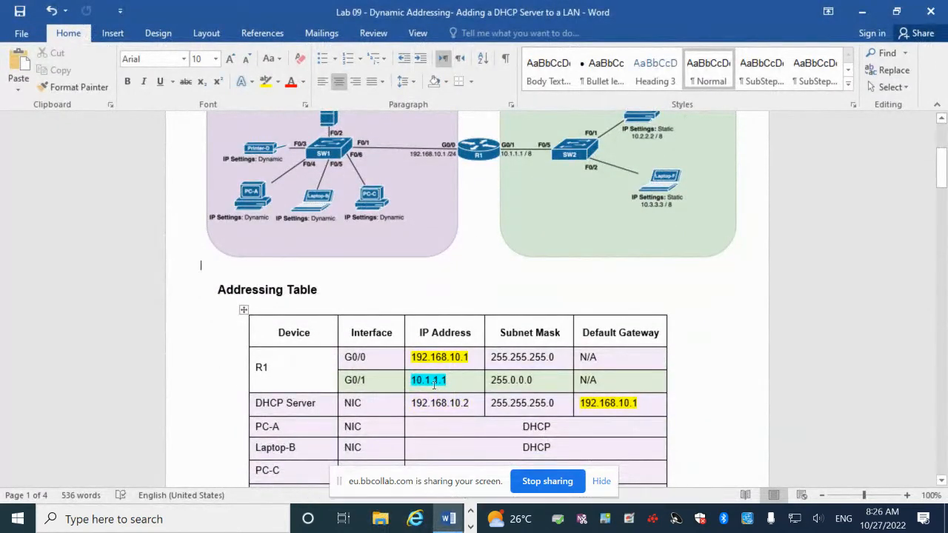
scroll(422, 318, up, 1)
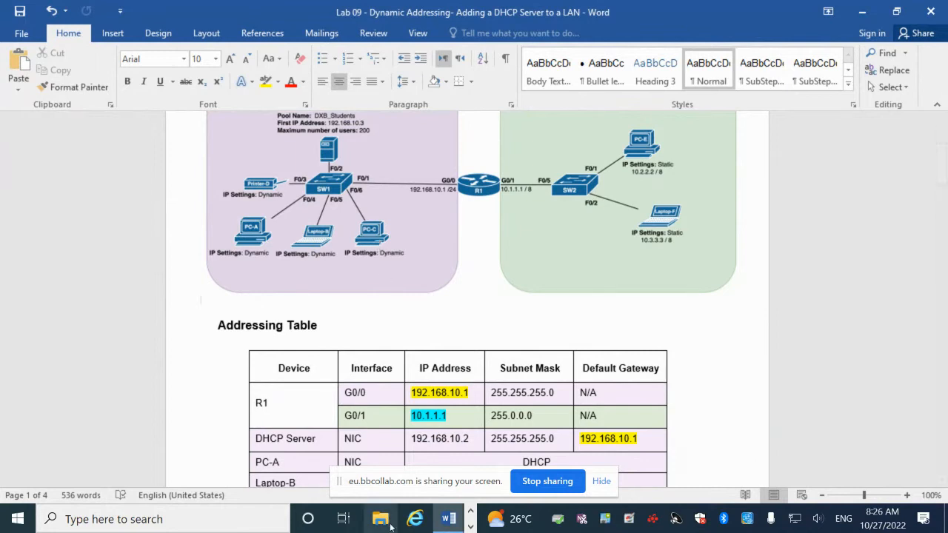
click(350, 519)
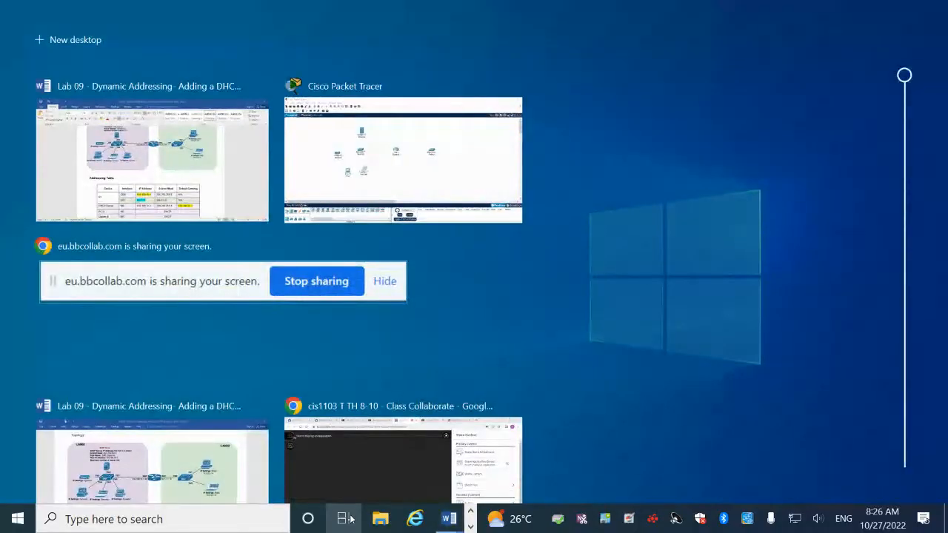
click(427, 169)
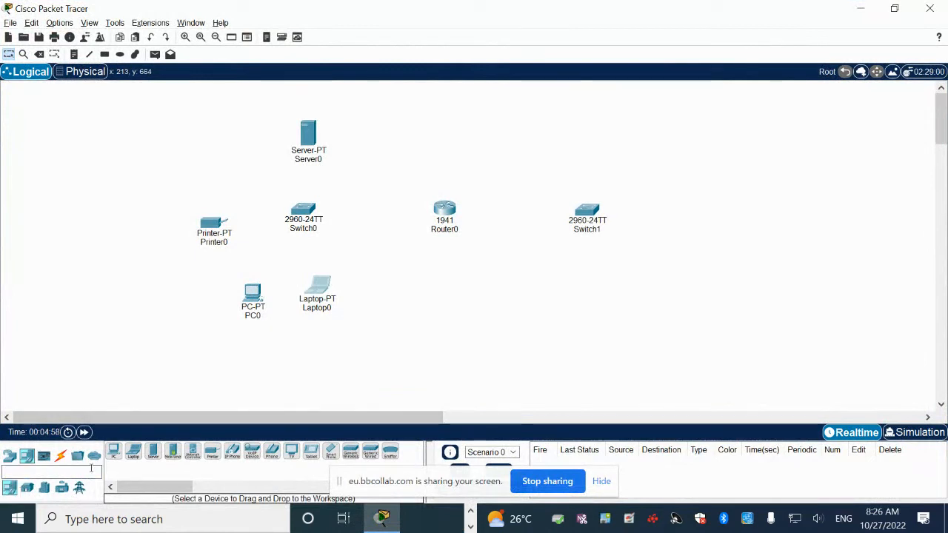
drag(113, 450, 381, 307)
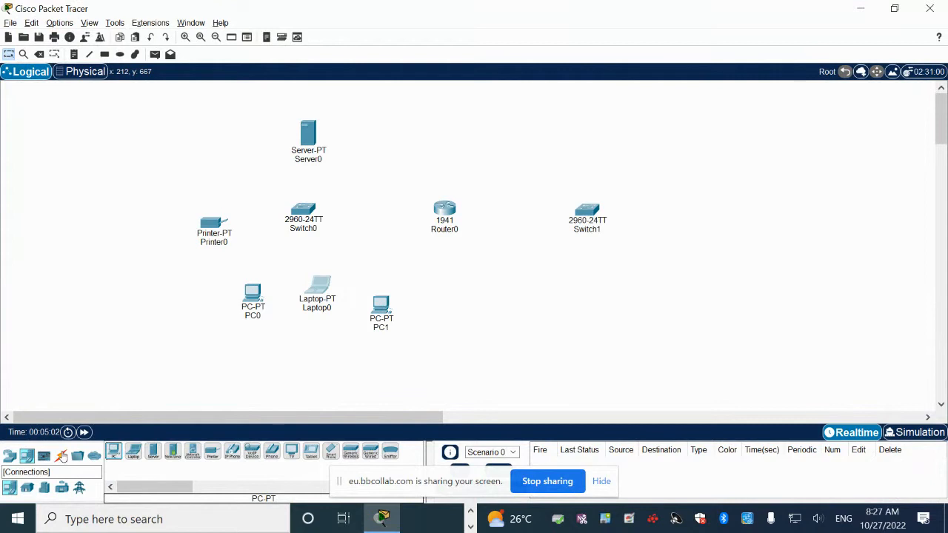
Connect PC1 to port FastEthernet0/6 of Switch0 with a copper straight-through cable.
click(60, 456)
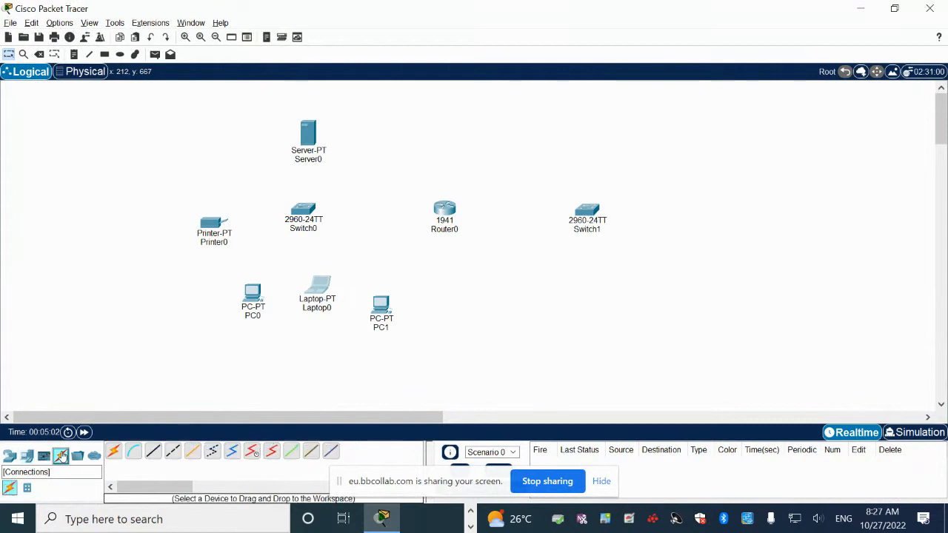
click(154, 454)
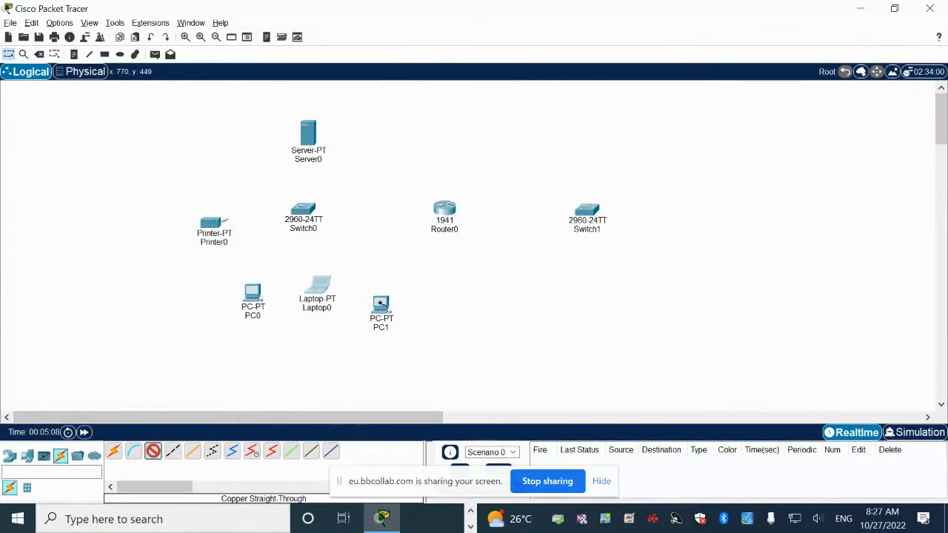
click(381, 305)
click(415, 356)
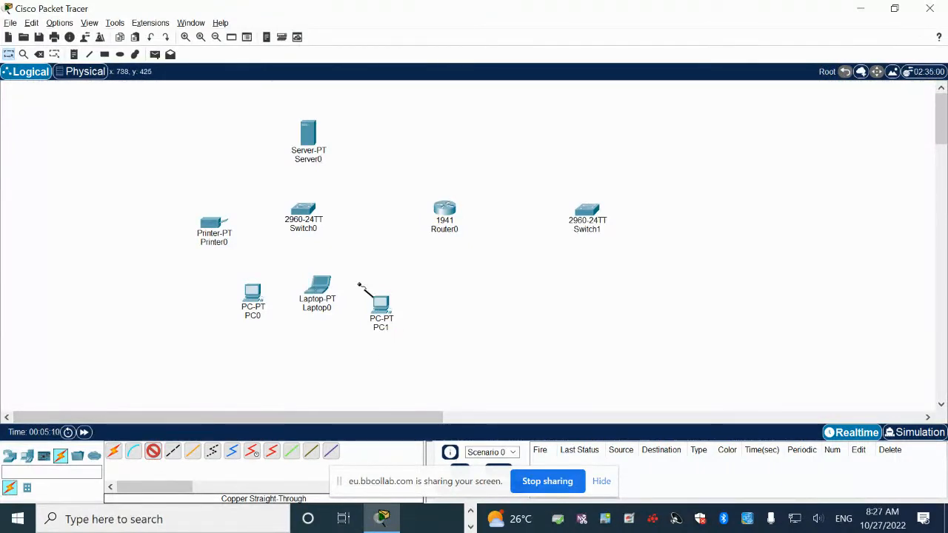
click(315, 214)
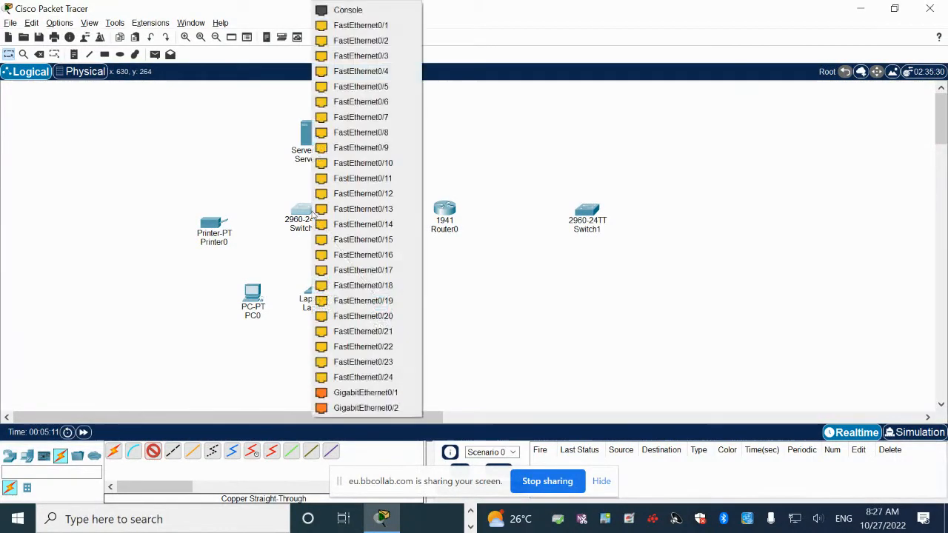
click(368, 102)
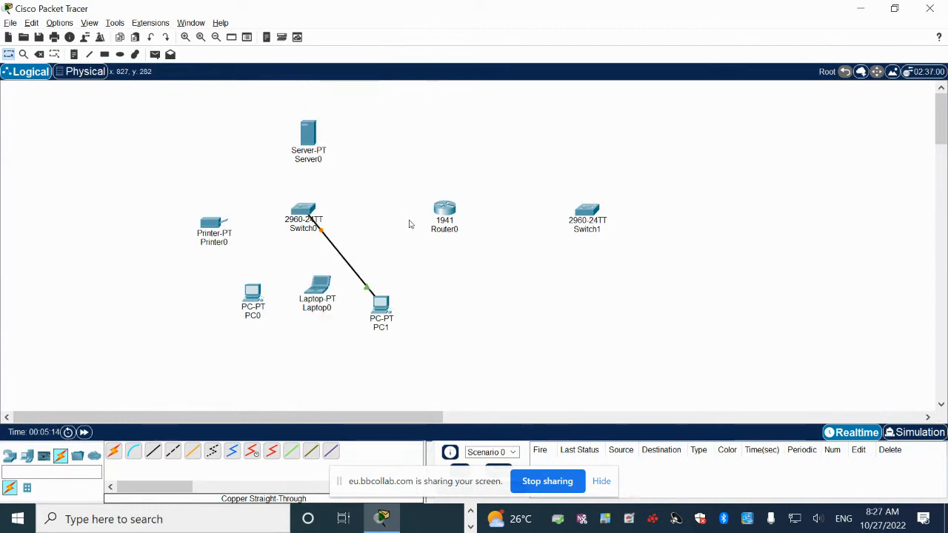
Connect Laptop0's FastEthernet0 port to FastEthernet0/5 on Switch0 with a copper straight-through cable.
click(153, 451)
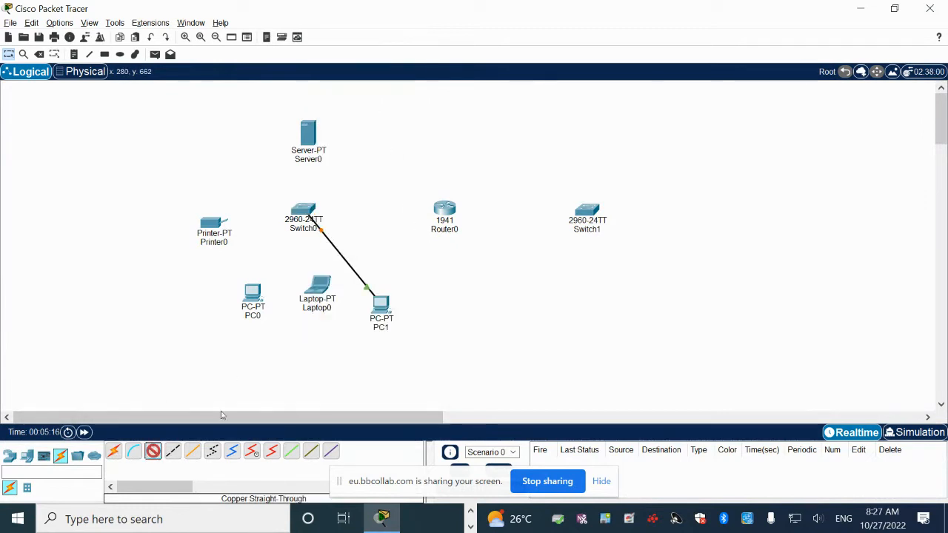
click(316, 286)
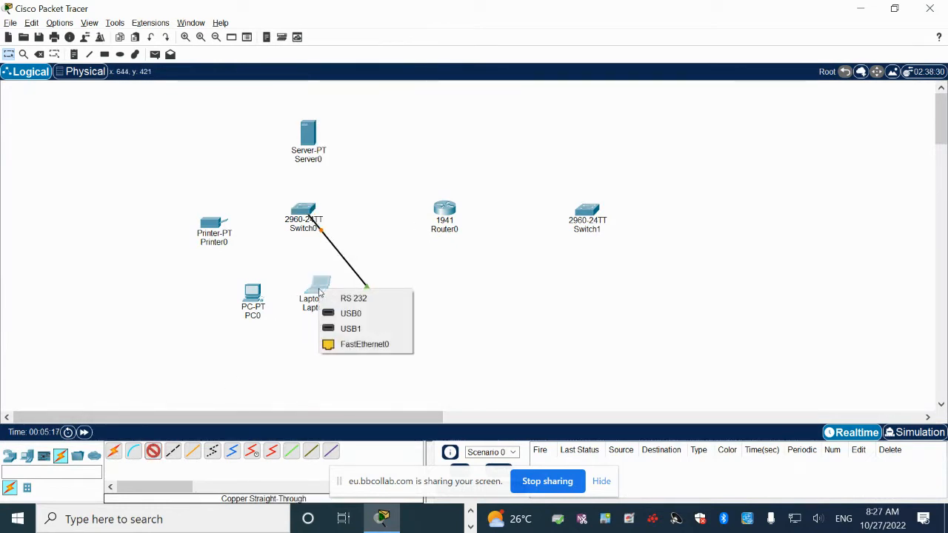
click(327, 340)
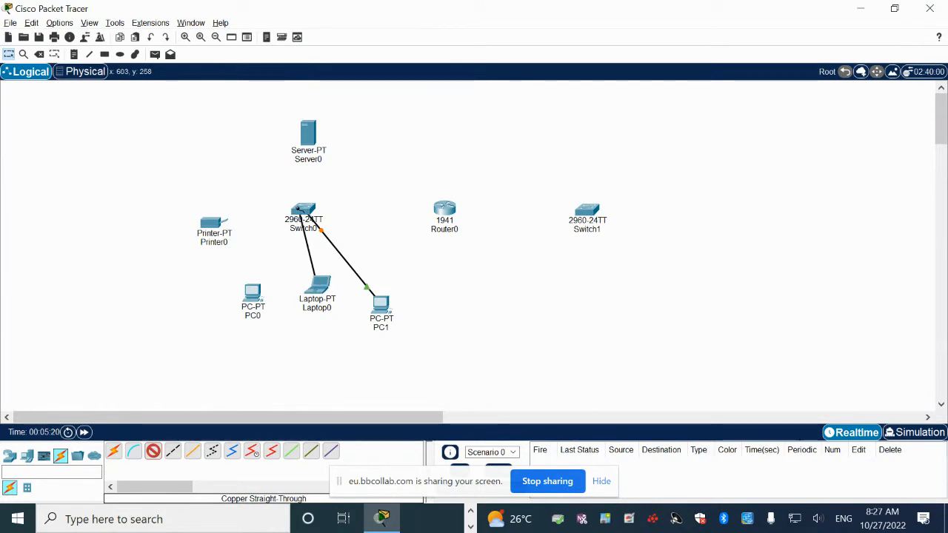
click(300, 213)
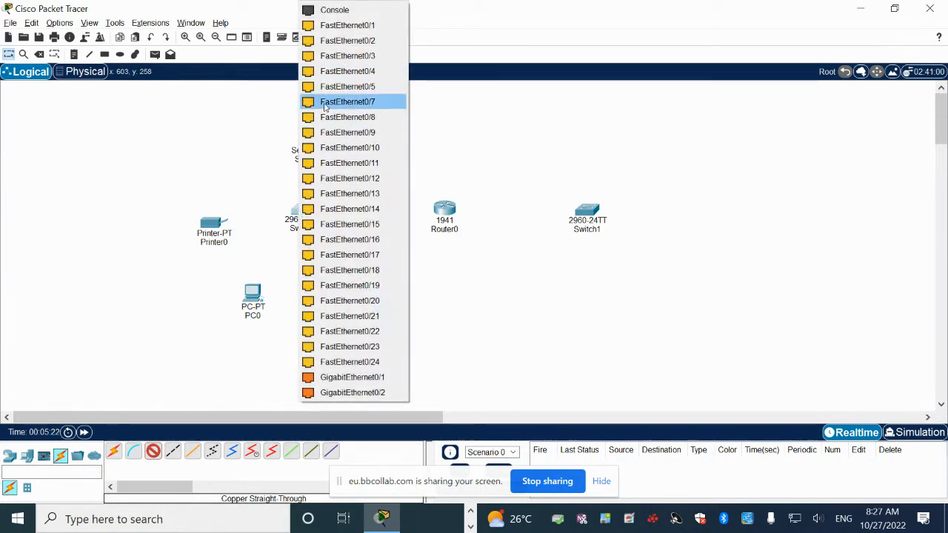
click(339, 87)
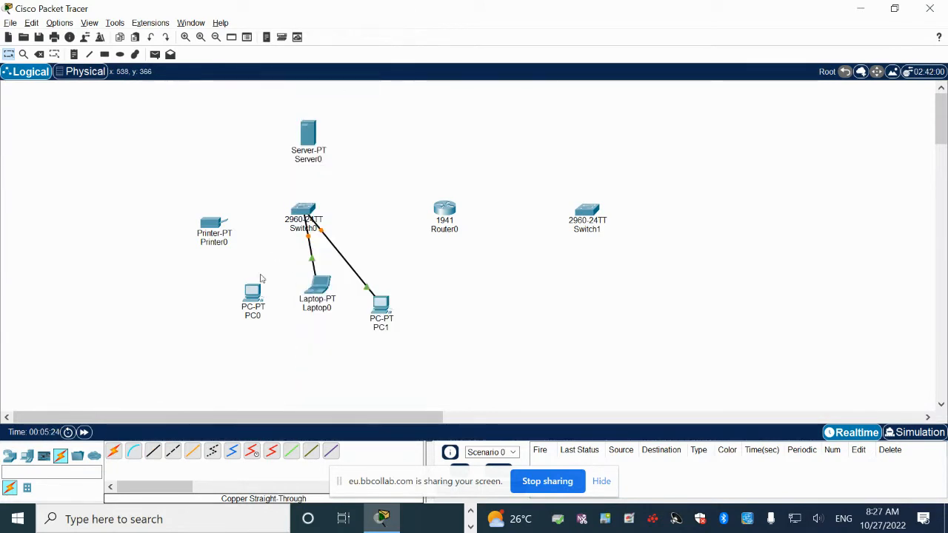
Connect PC0's FastEthernet0 port to FastEthernet0/4 on Switch0 with a copper straight-through cable.
click(153, 451)
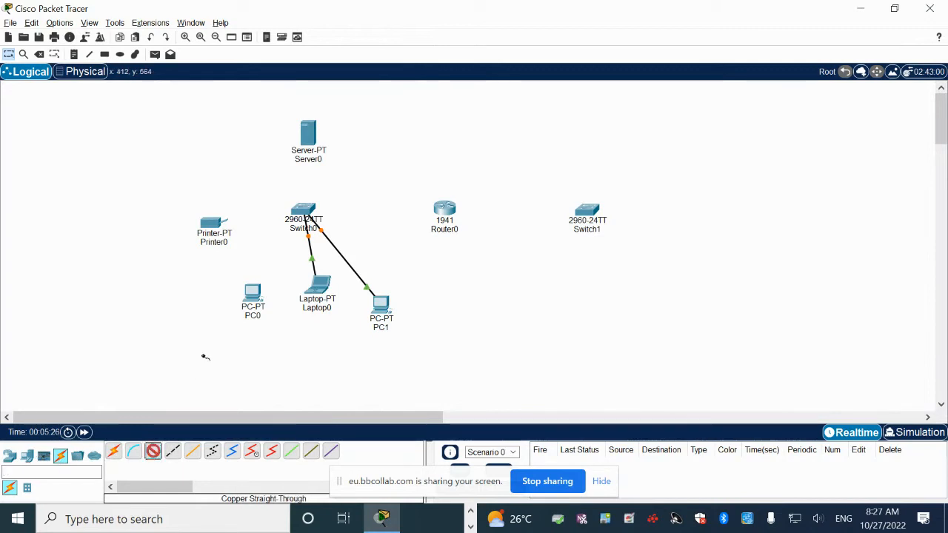
click(254, 294)
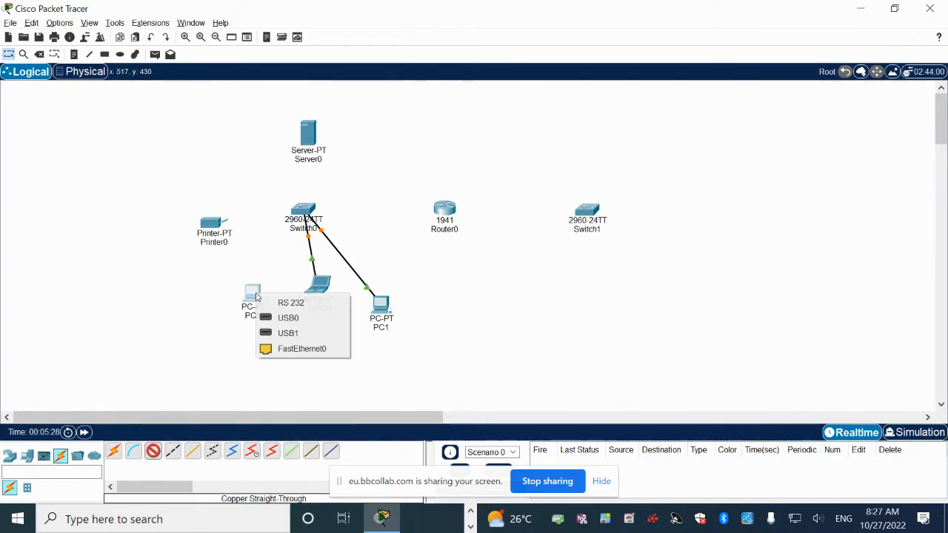
click(272, 348)
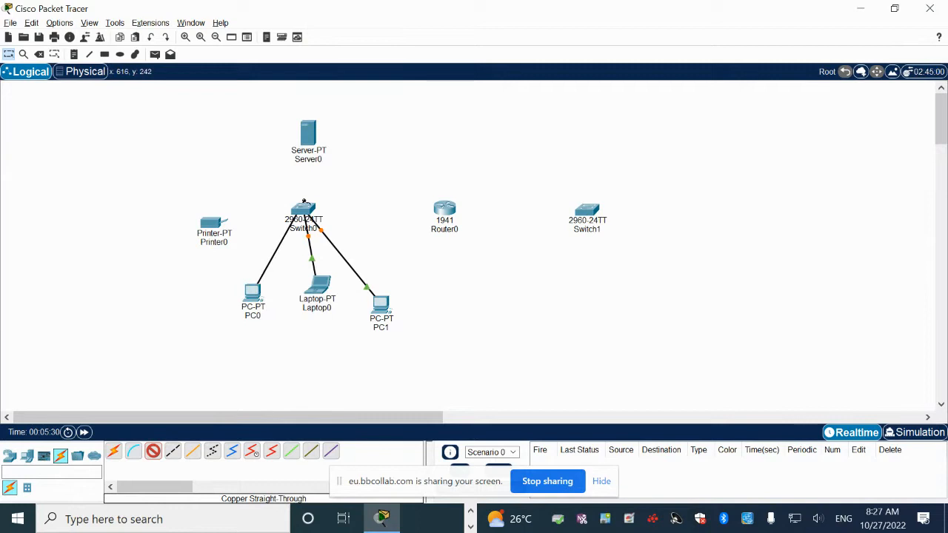
click(300, 213)
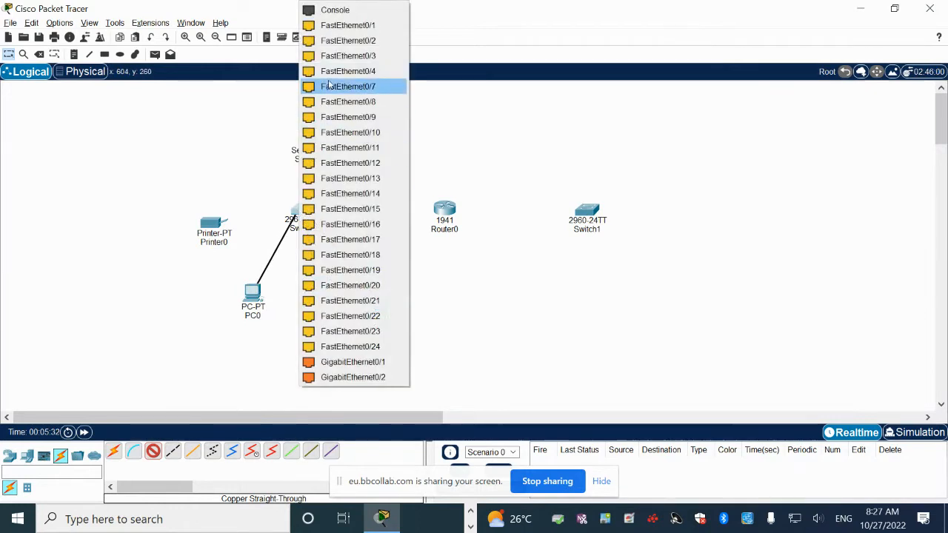
click(348, 71)
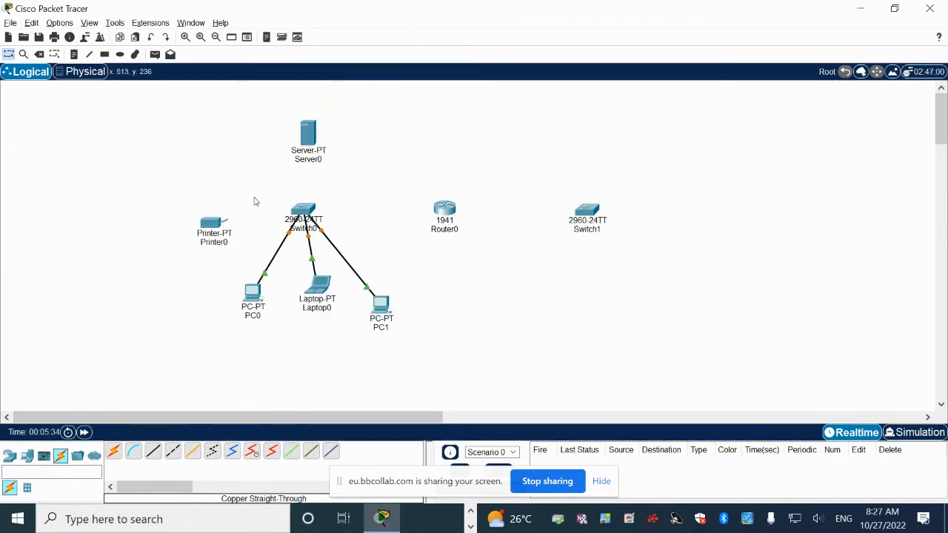
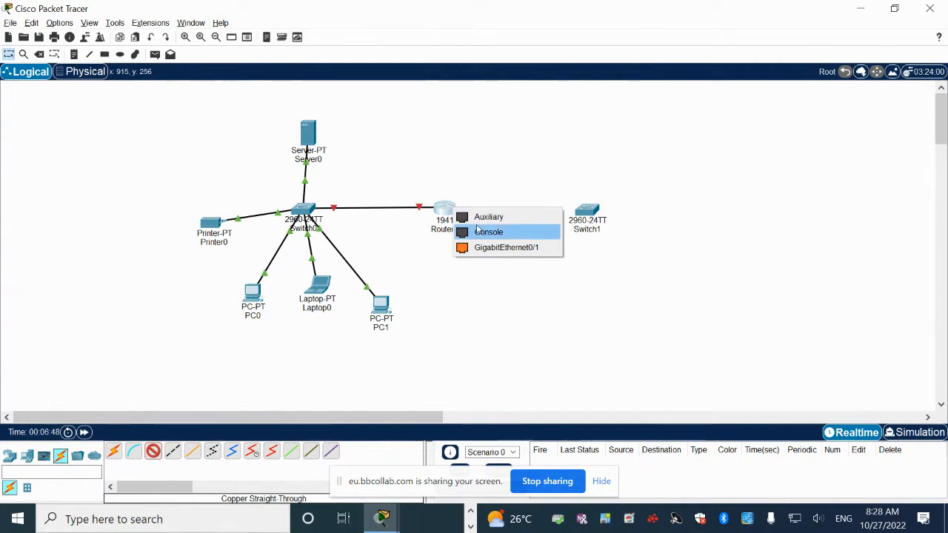
Link Router0's GigabitEthernet0/1 port to Switch1 with a copper straight-through cable.
click(475, 248)
click(590, 210)
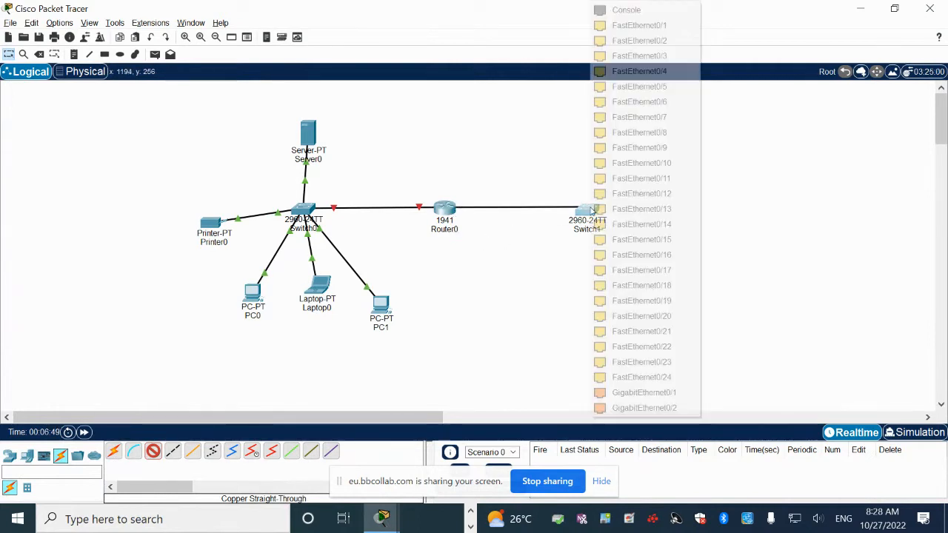
click(635, 33)
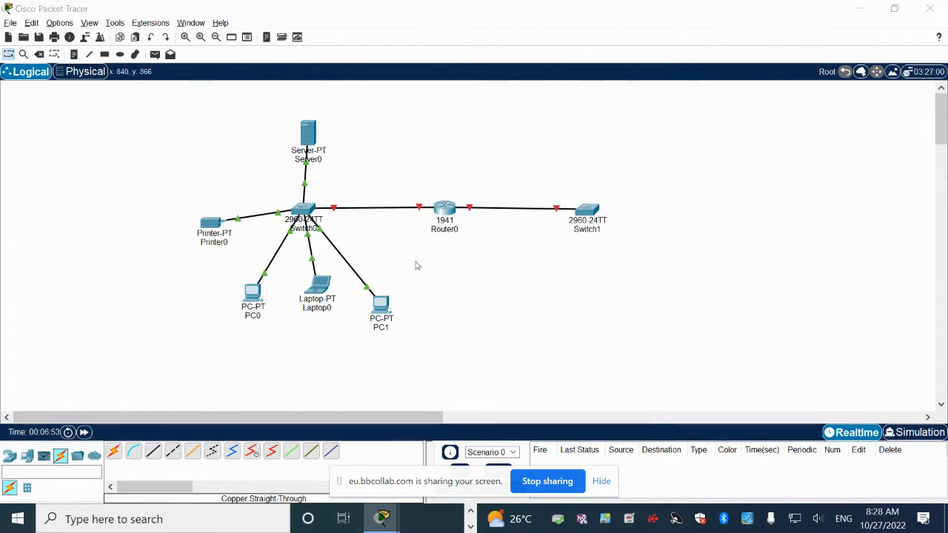
Check the LAN02 ports in the Word lab document and reattach the router cable to FastEthernet0/5 on Switch1 in Packet Tracer.
click(629, 80)
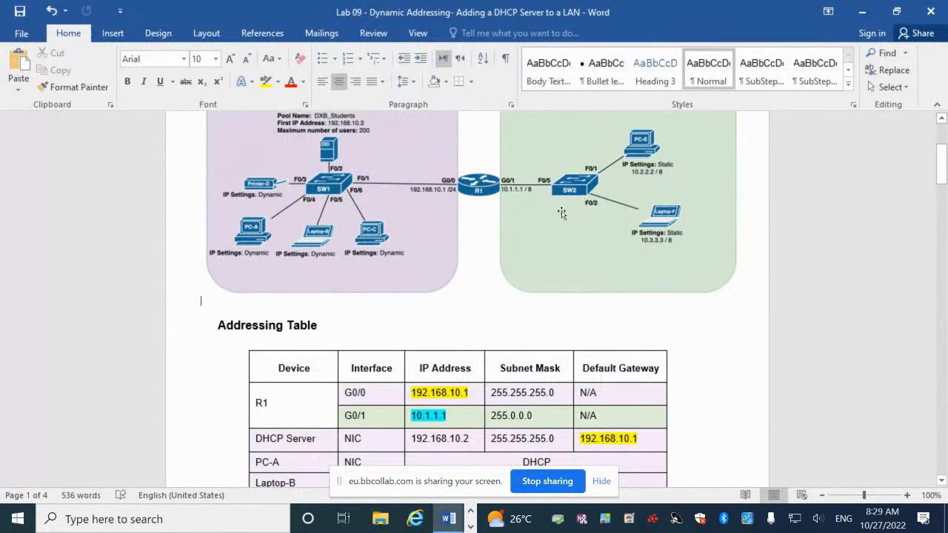
scroll(457, 260, up, 1)
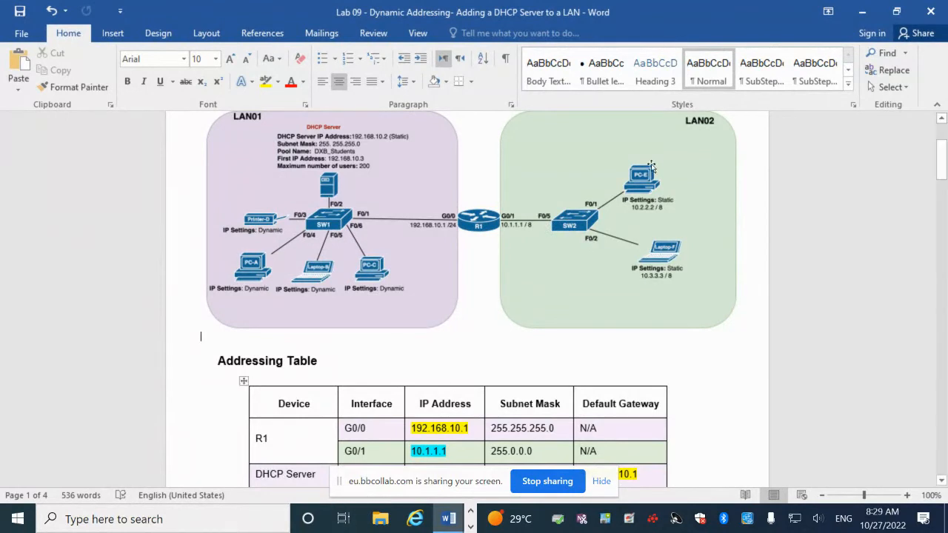
key(alt+Tab)
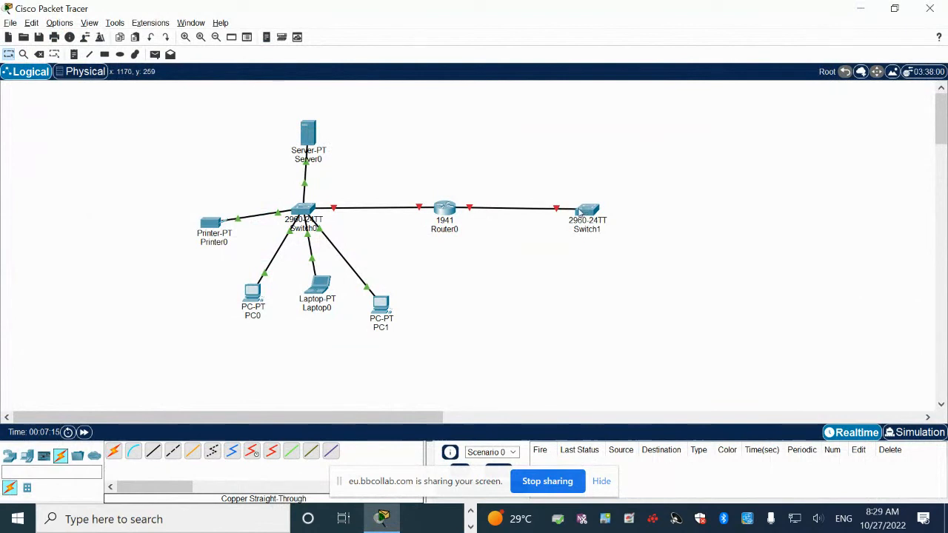
click(558, 209)
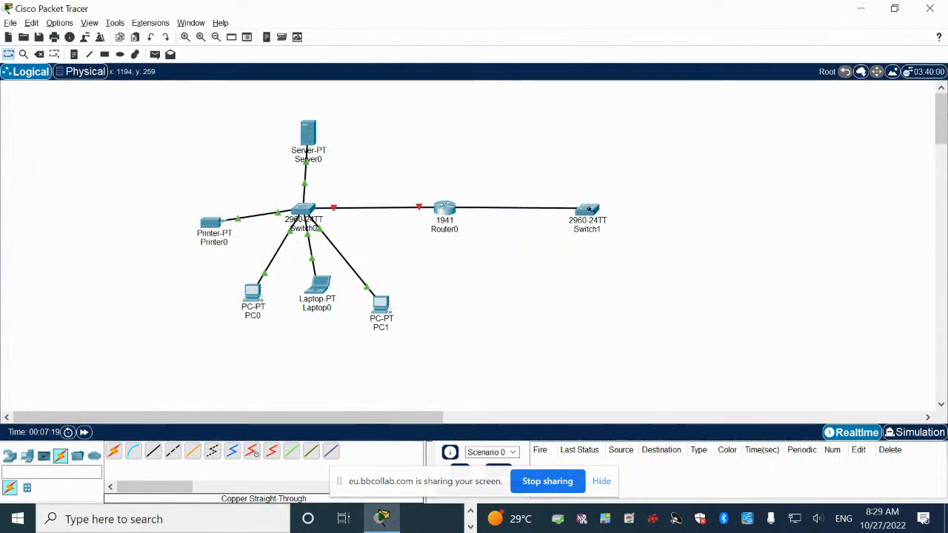
click(590, 212)
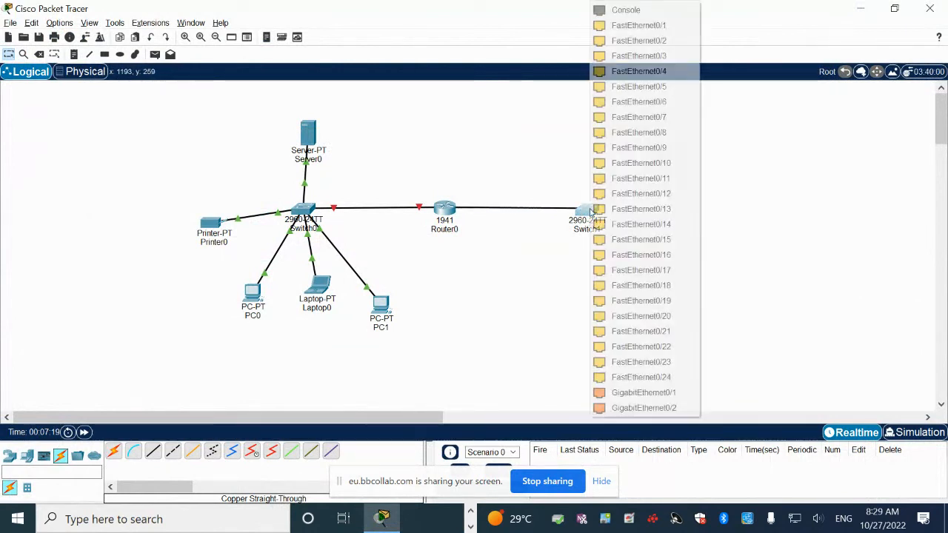
click(641, 88)
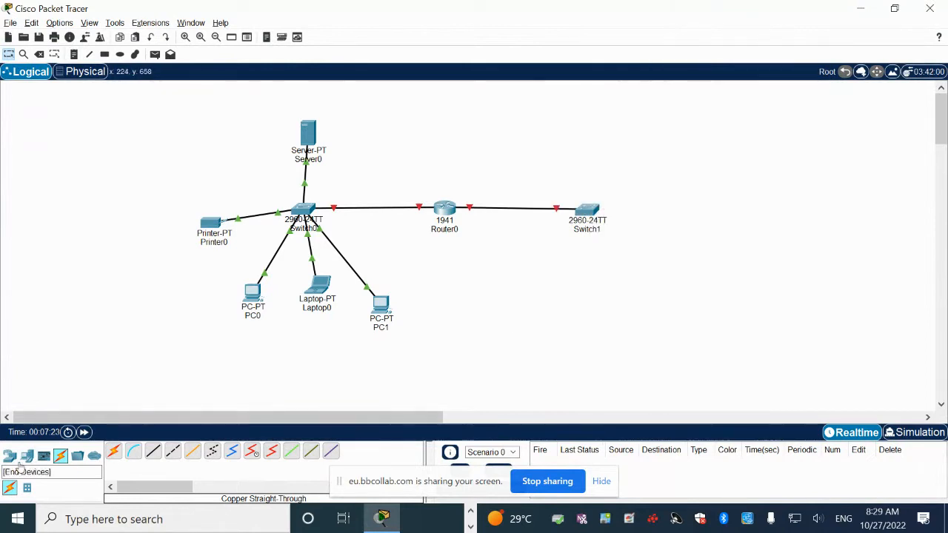
Add a PC to the right of Switch1 and a laptop below that PC.
click(11, 457)
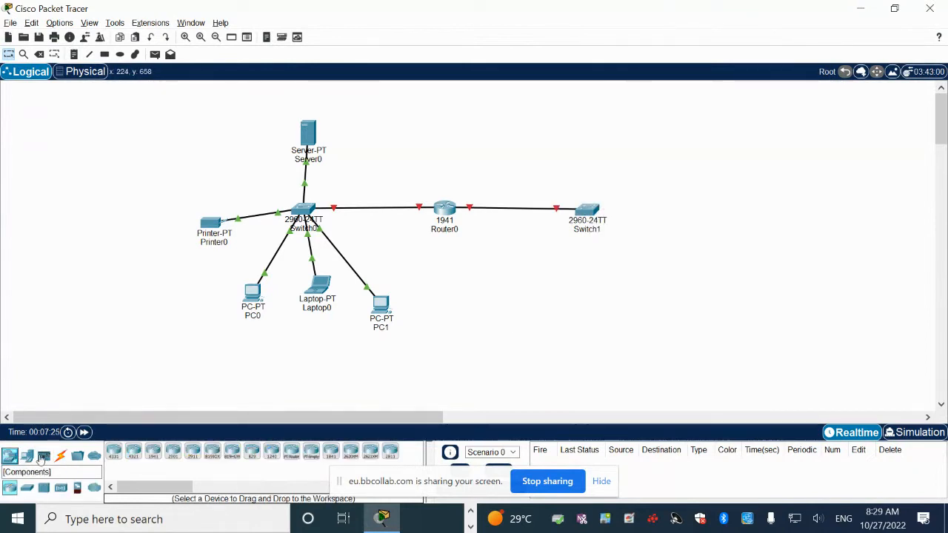
click(36, 457)
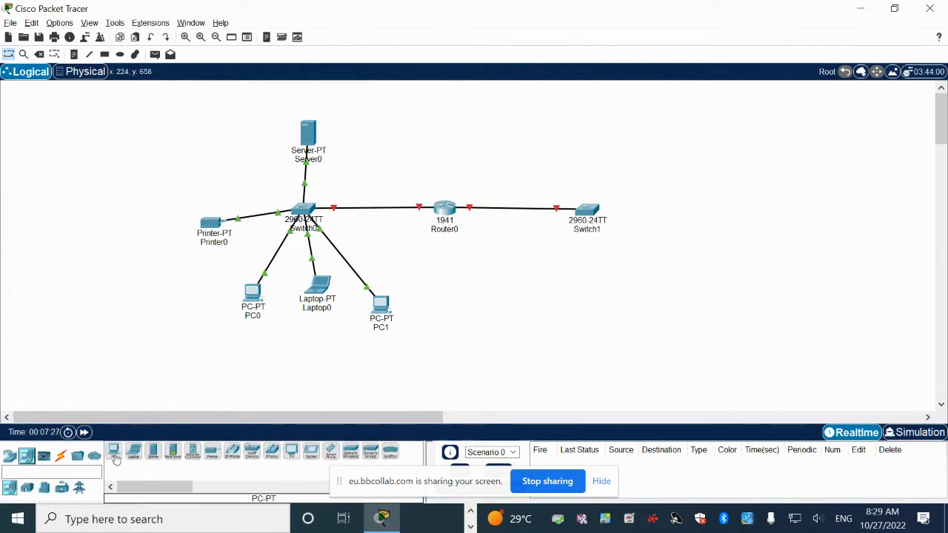
click(113, 453)
click(681, 191)
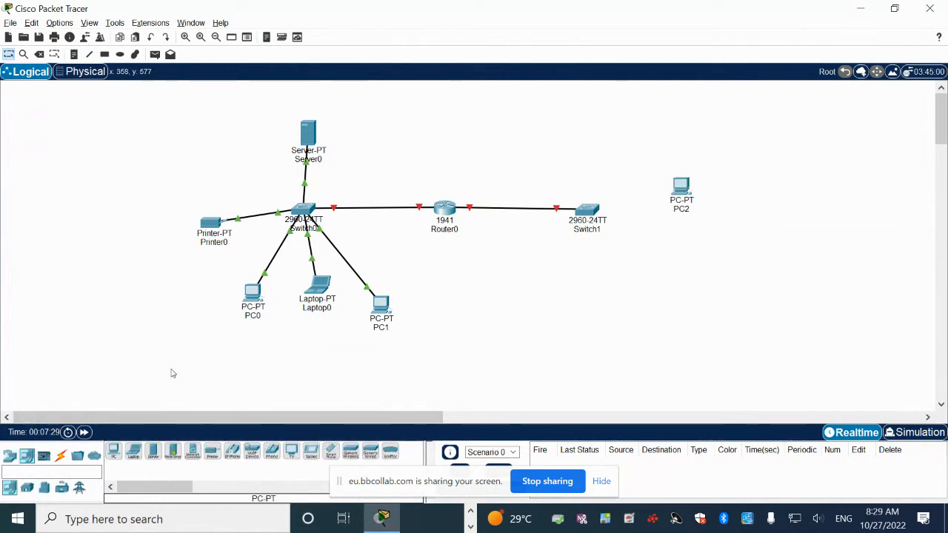
click(133, 453)
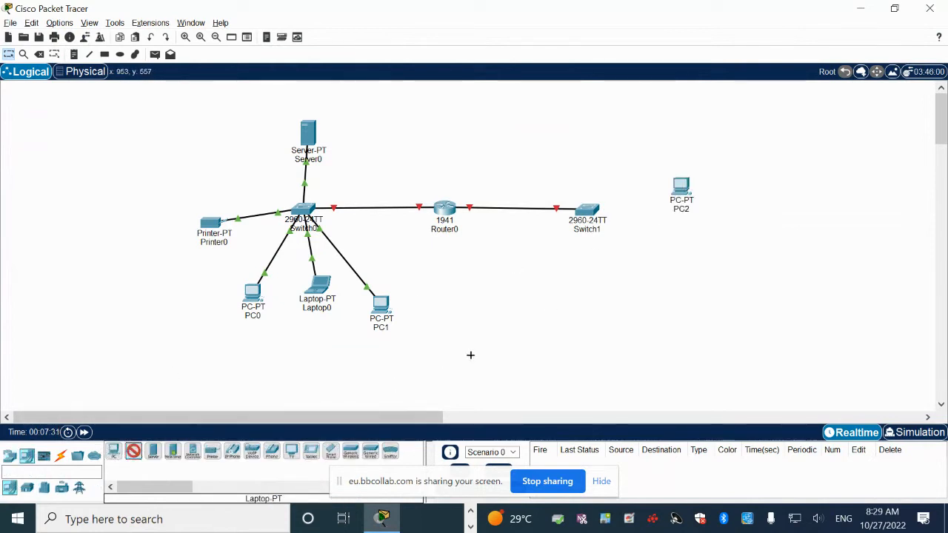
click(687, 258)
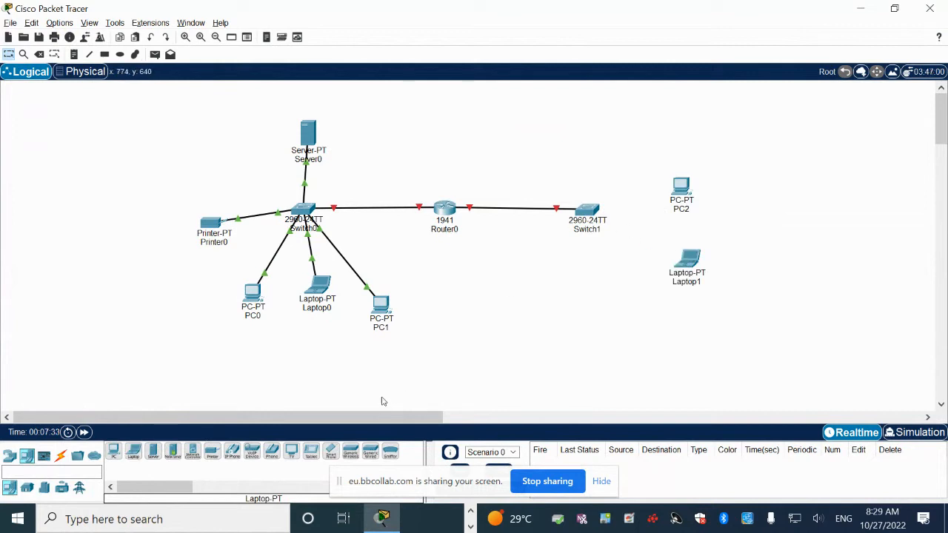
Check the LAN02 ports in the Word lab document and connect Switch1's FastEthernet0/1 to PC2's FastEthernet0 with a copper straight-through cable in Packet Tracer.
key(alt+Tab)
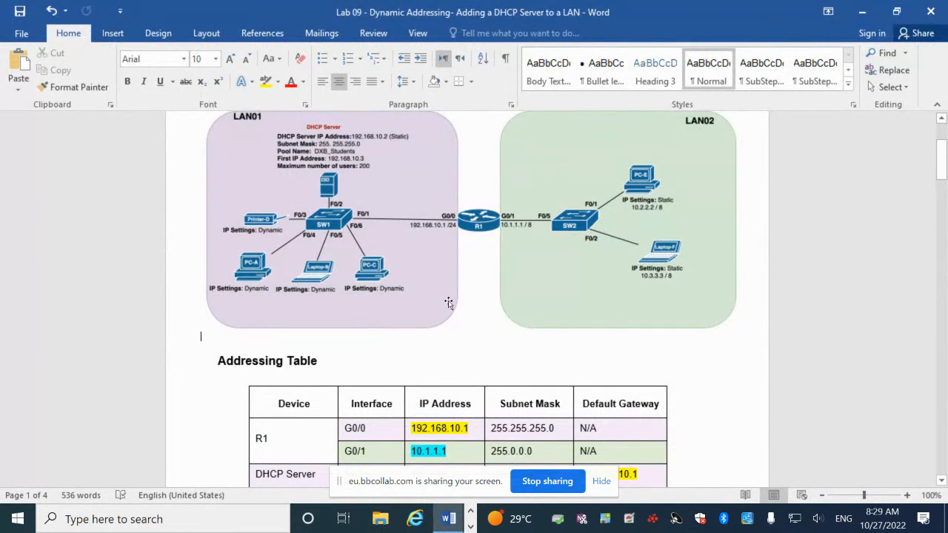
key(alt+Tab)
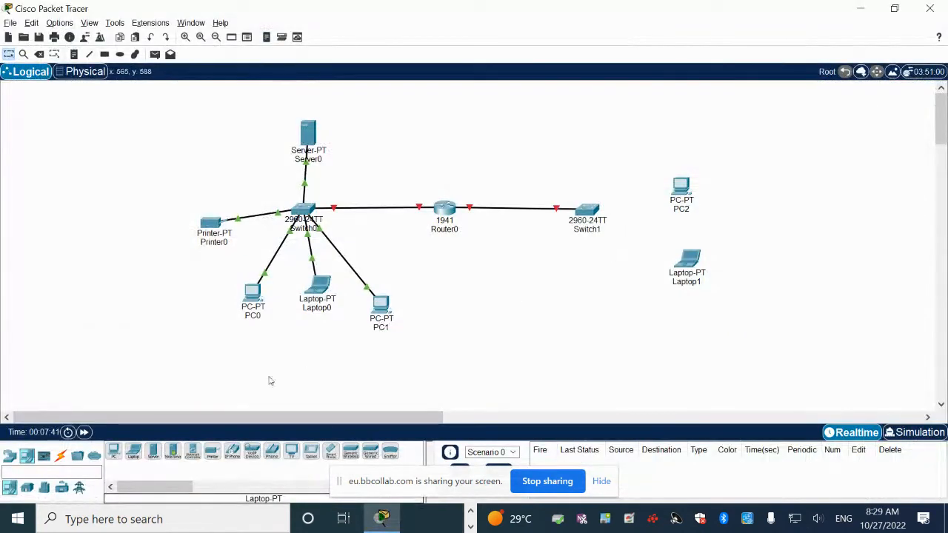
click(60, 455)
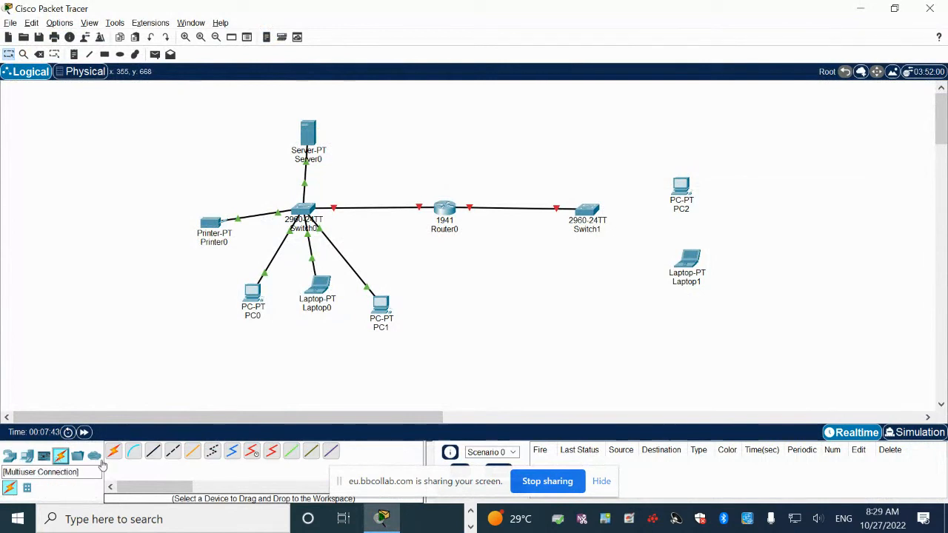
click(153, 451)
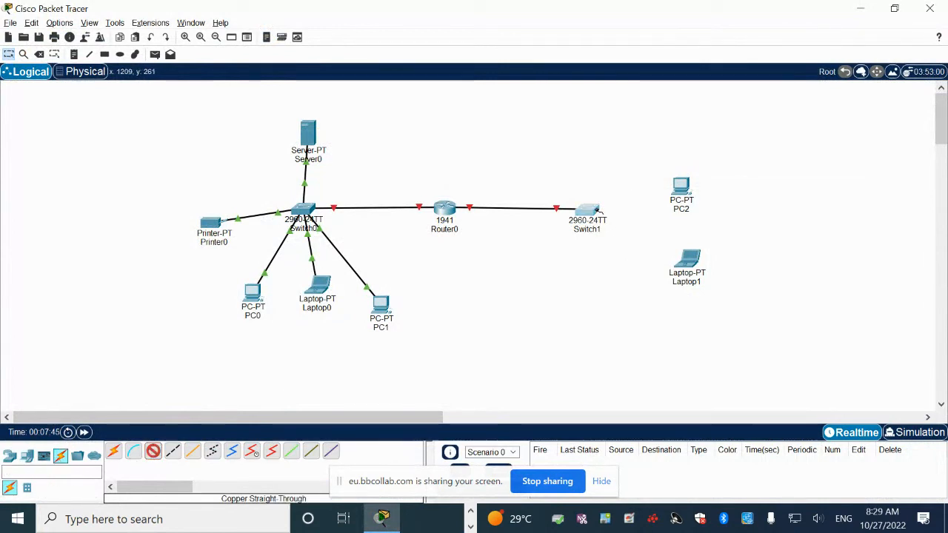
click(598, 211)
click(637, 23)
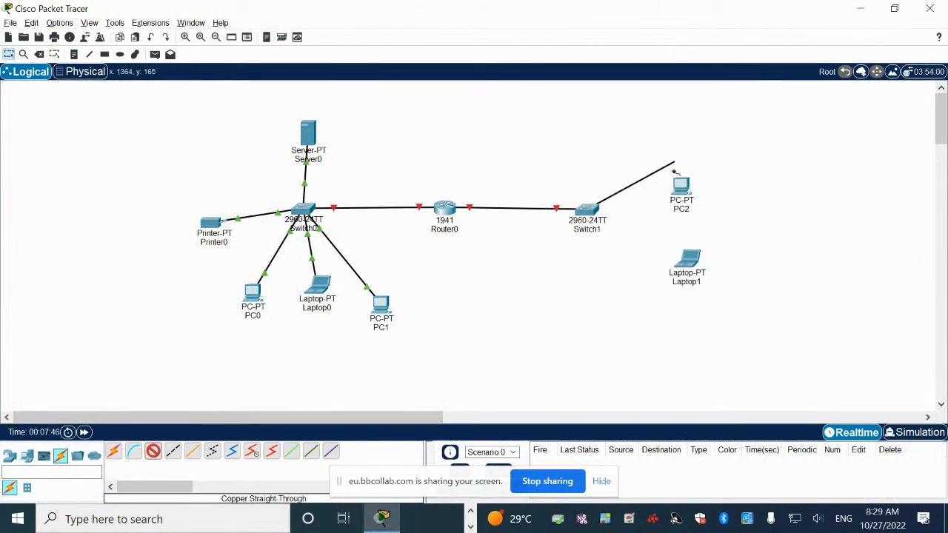
click(679, 187)
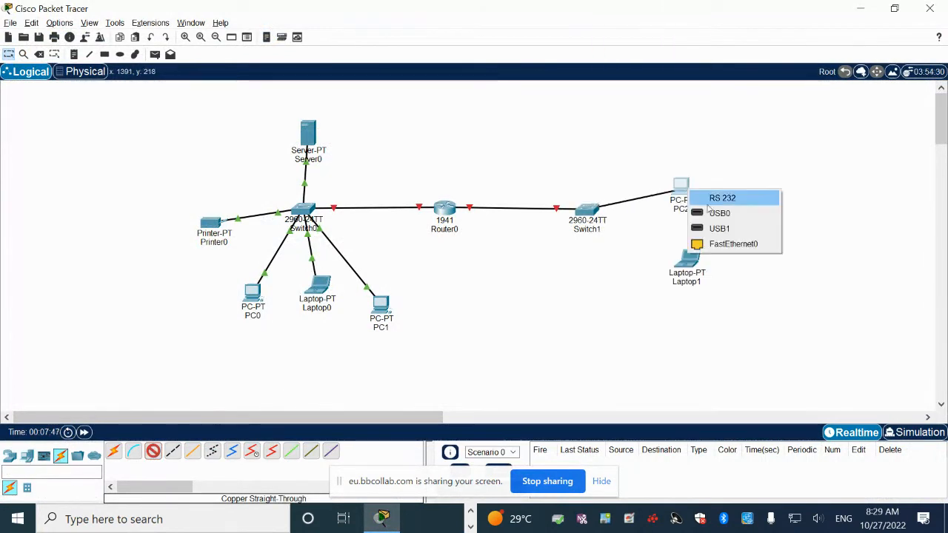
click(714, 250)
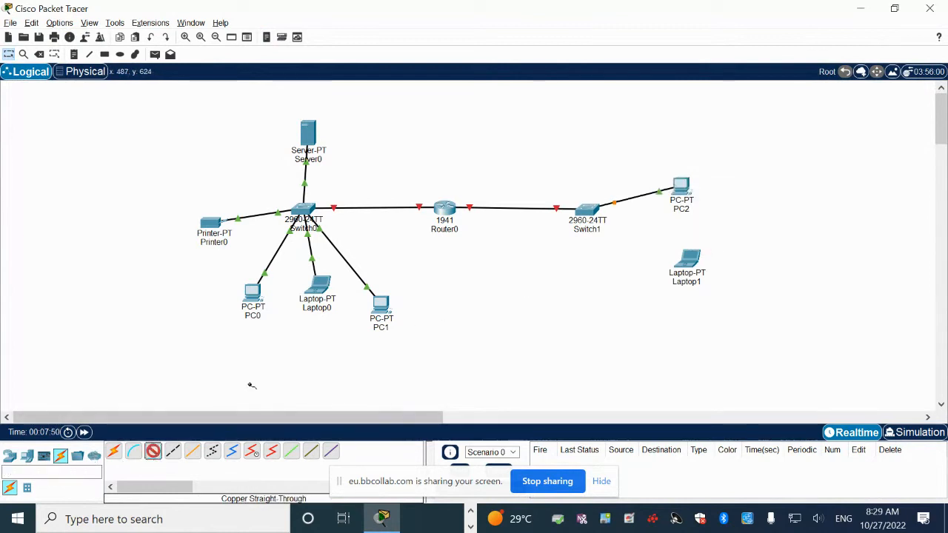
Connect Switch1's FastEthernet0/2 port to Laptop1 with a copper straight-through cable.
click(586, 209)
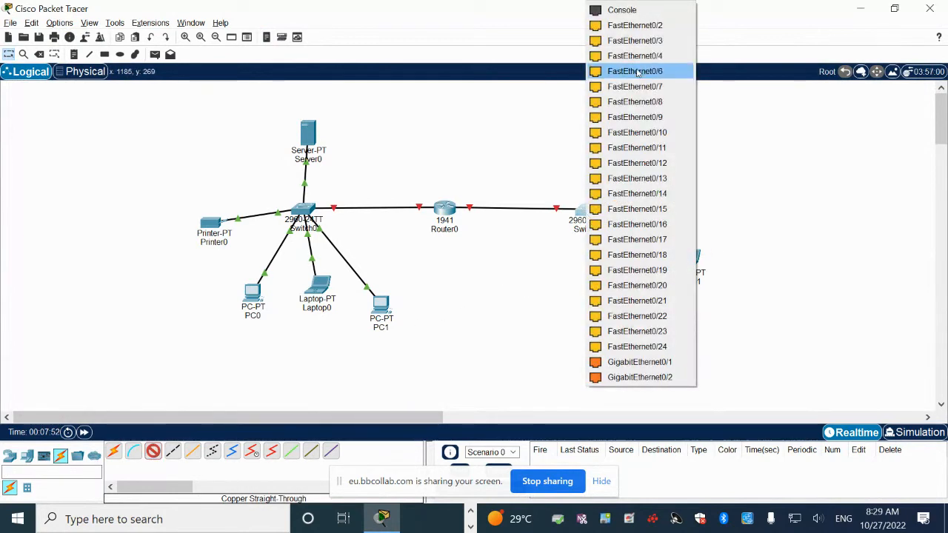
click(637, 26)
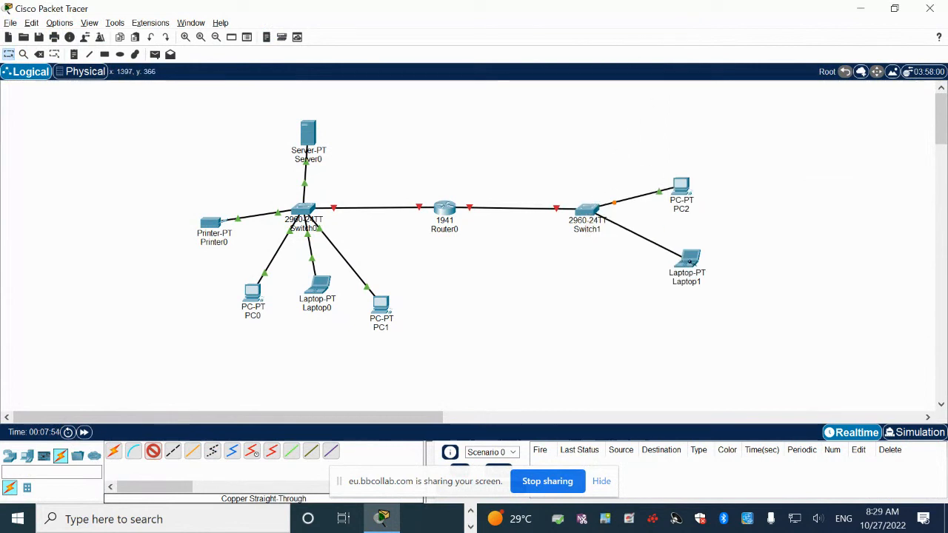
click(689, 261)
click(709, 317)
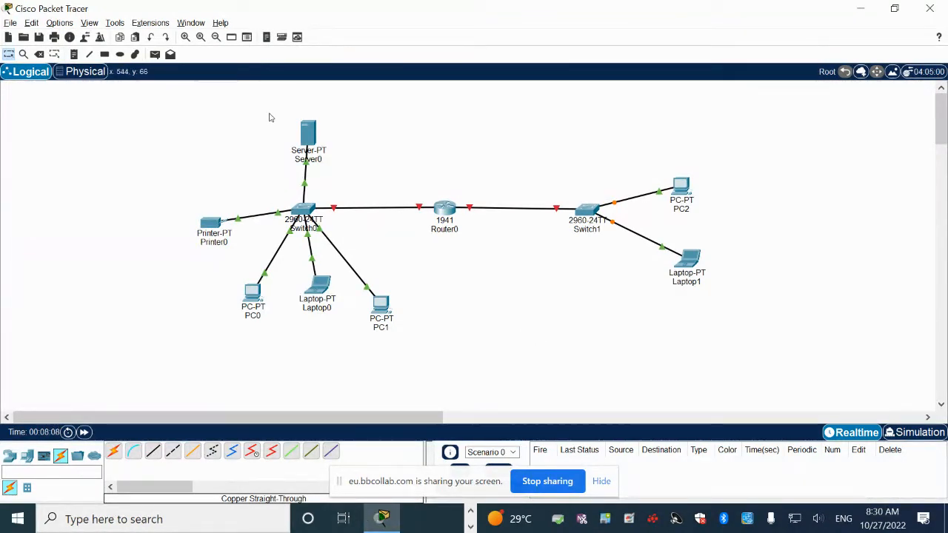
Zoom the Word lab document to 150%, examine the device names in the topology diagram, and return to Packet Tracer.
key(alt+Tab)
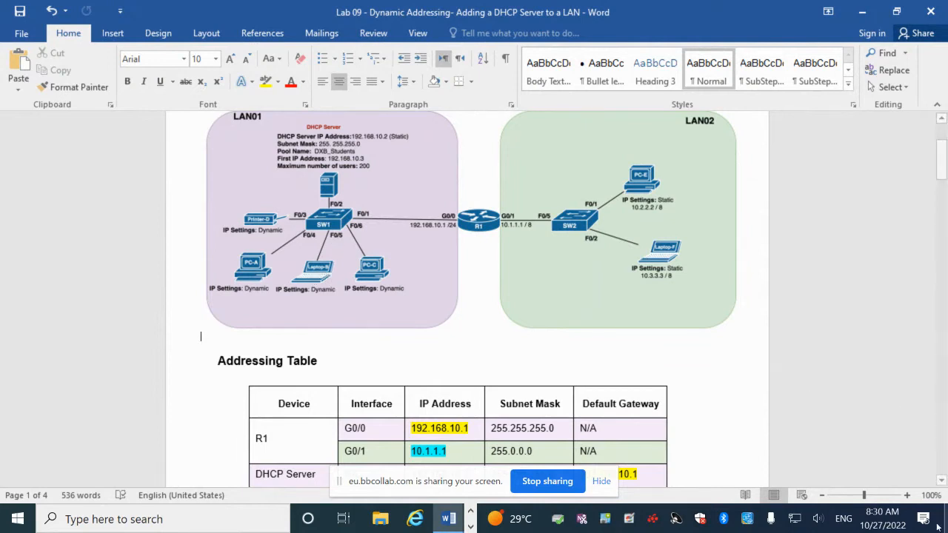
click(907, 495)
click(907, 495)
click(907, 495)
click(908, 495)
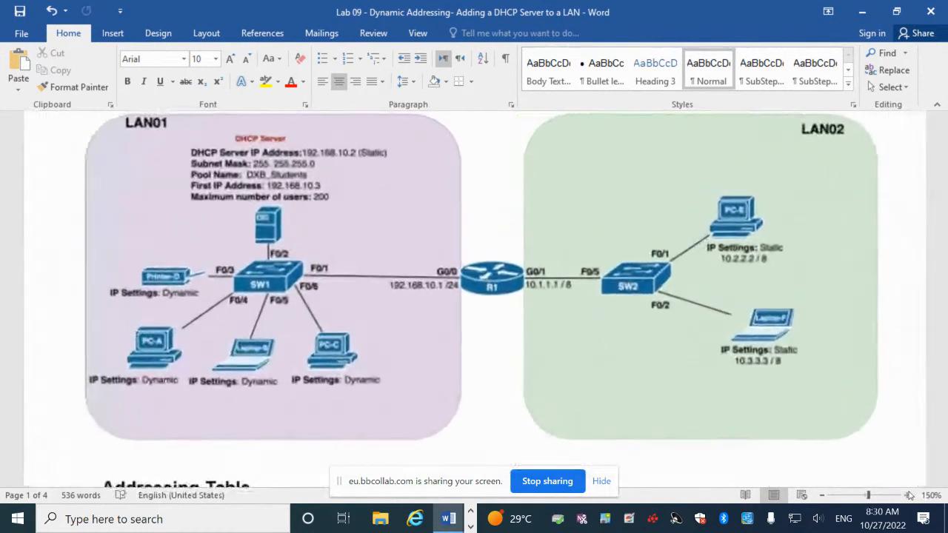
click(908, 495)
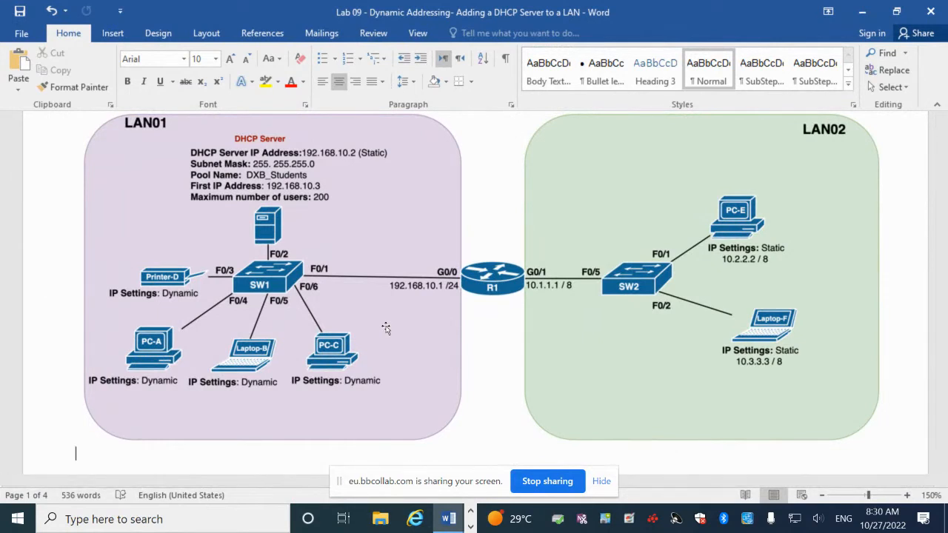
key(alt+Tab)
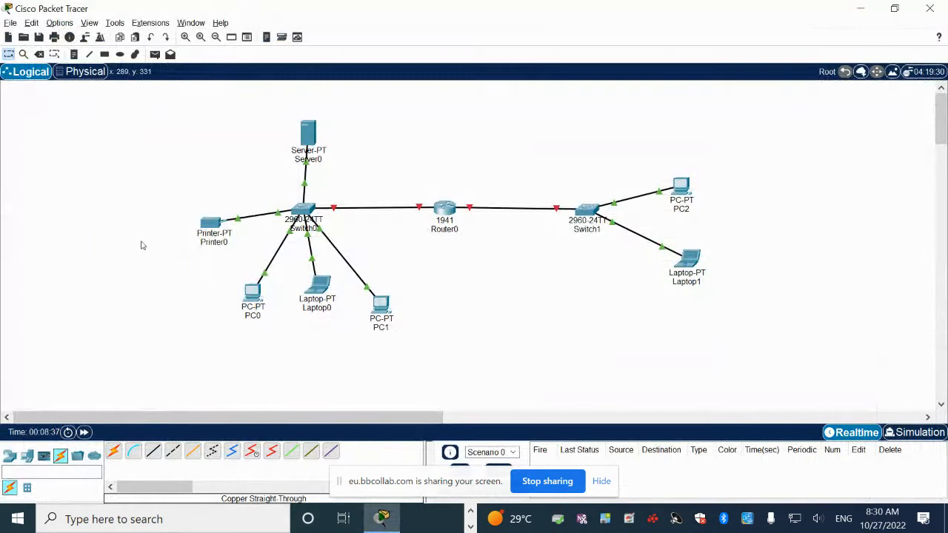
click(211, 224)
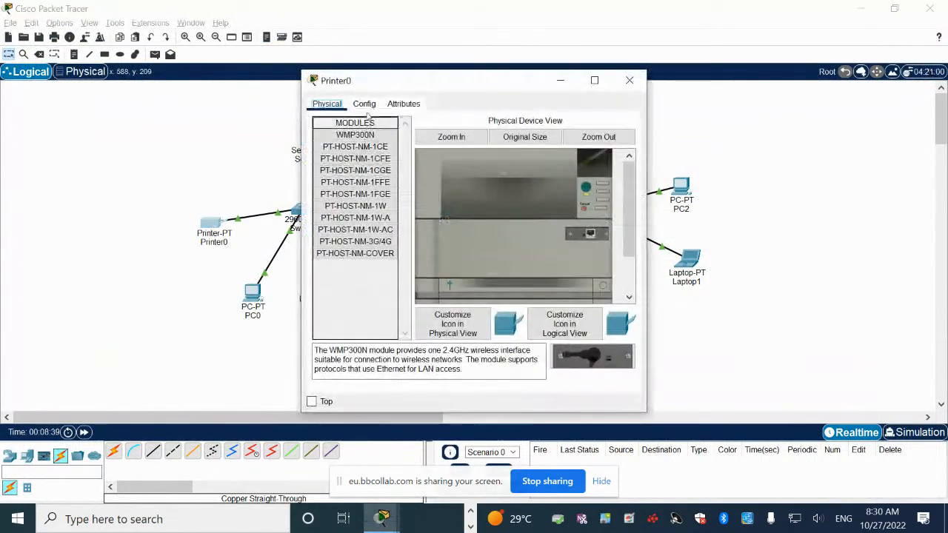
click(364, 103)
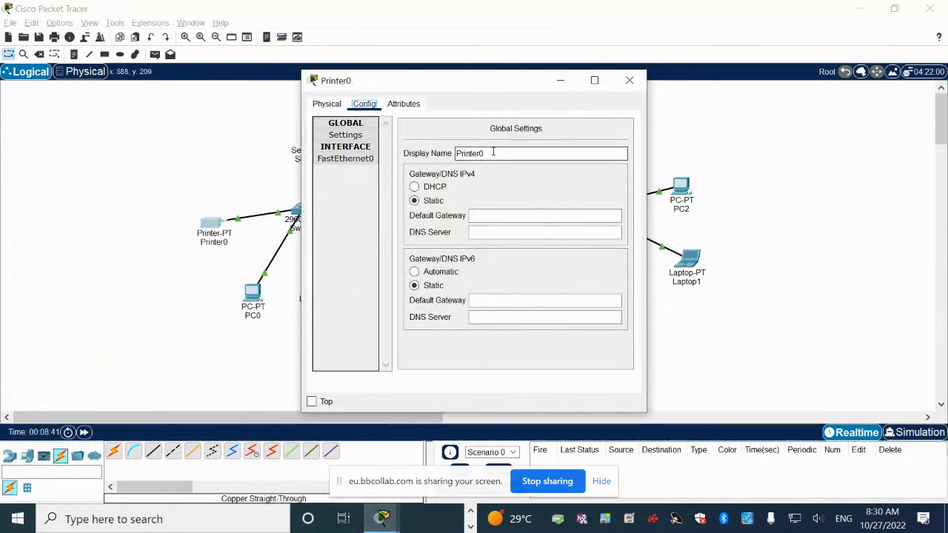
click(150, 165)
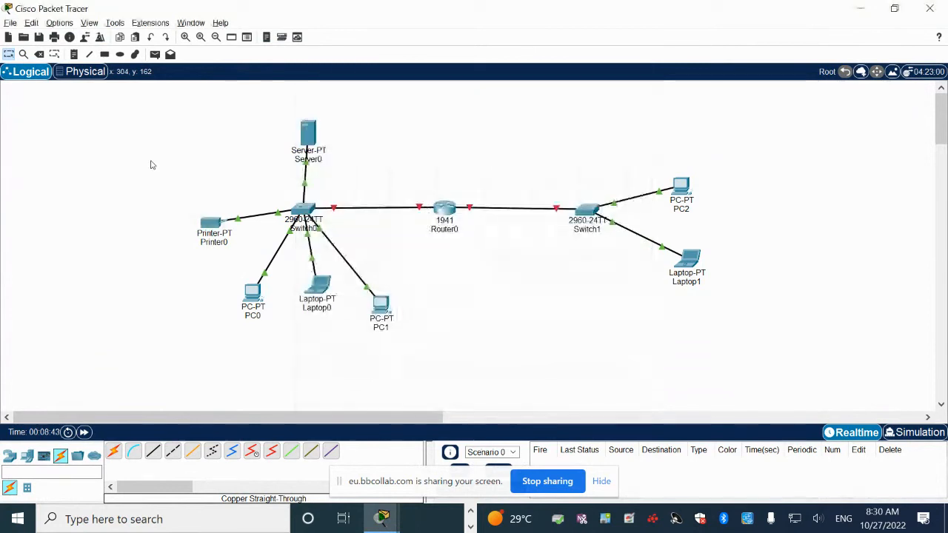
Rename PC0 as PC-A and close the open PC and printer windows.
click(258, 297)
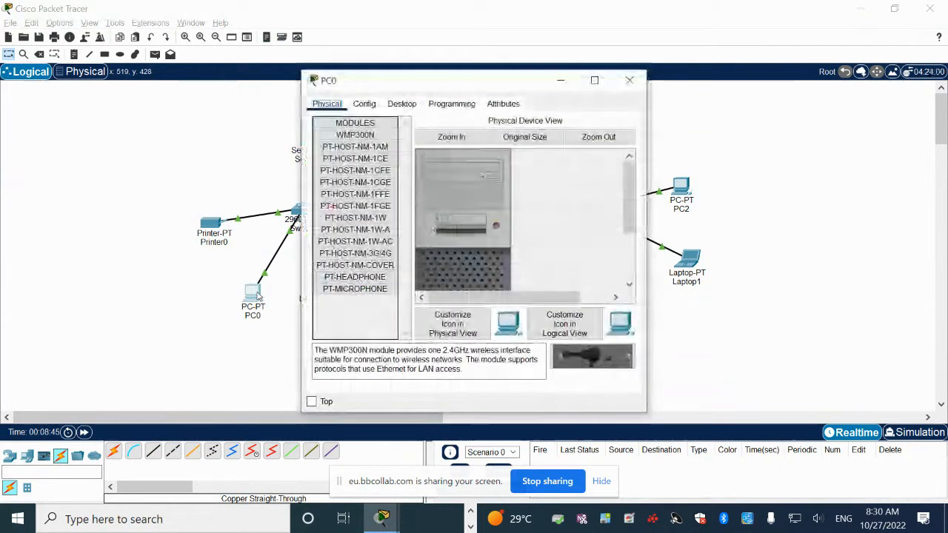
click(365, 104)
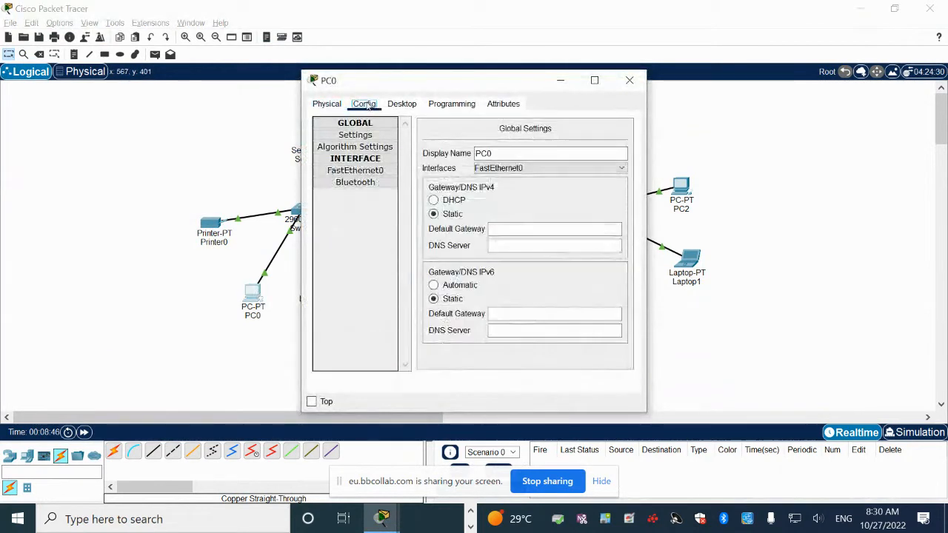
click(497, 153)
drag(493, 153, 488, 153)
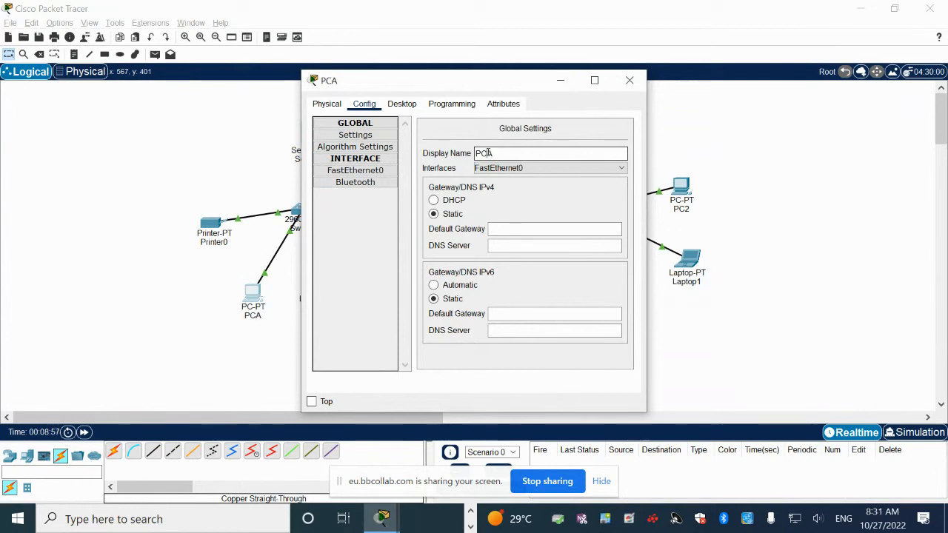
text(-)
key(Tab)
click(628, 81)
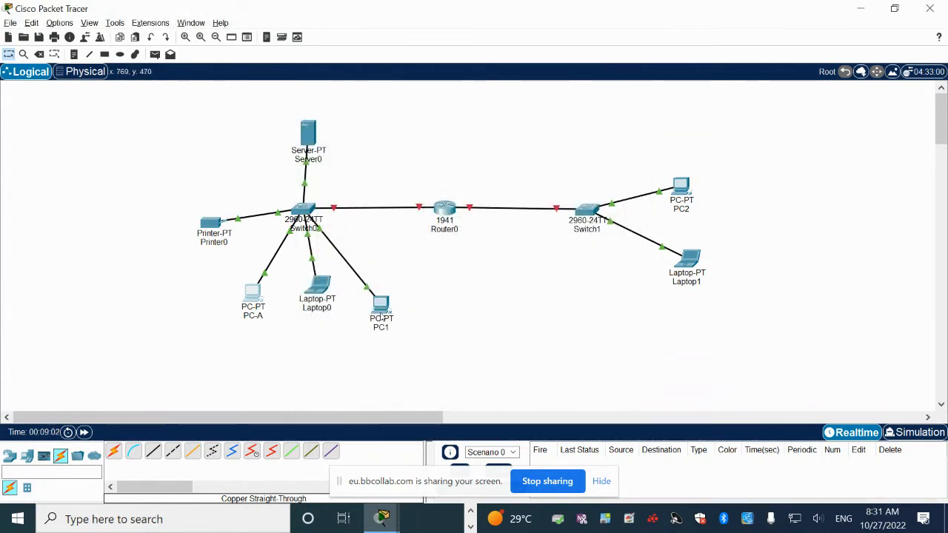
click(382, 308)
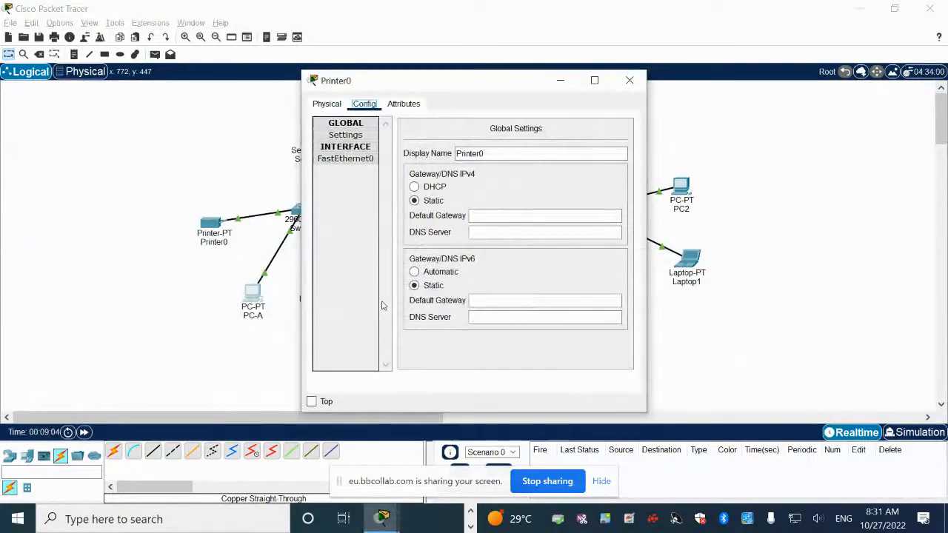
click(629, 80)
Check the LAN01 laptop's name in the Word lab document and rename Laptop0 as Laptop B in Packet Tracer.
key(alt+Tab)
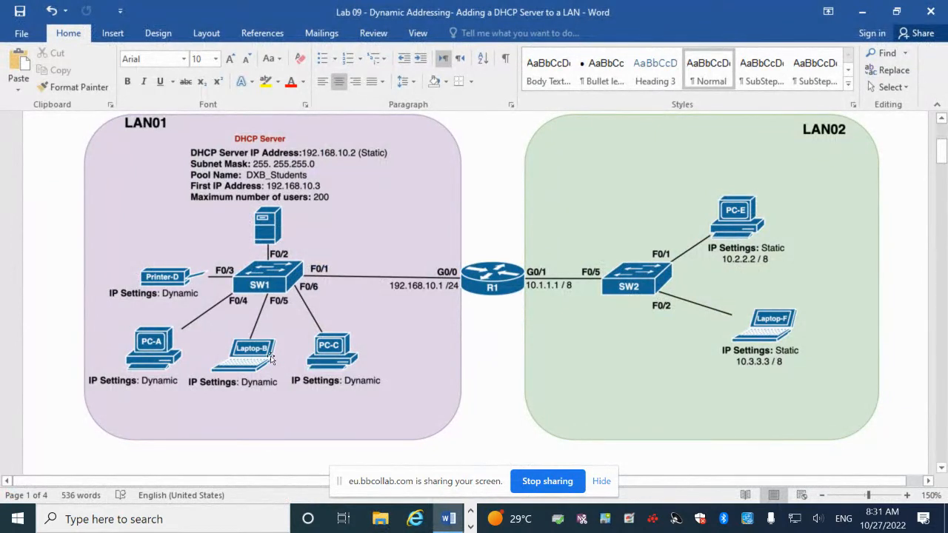
key(alt+Tab)
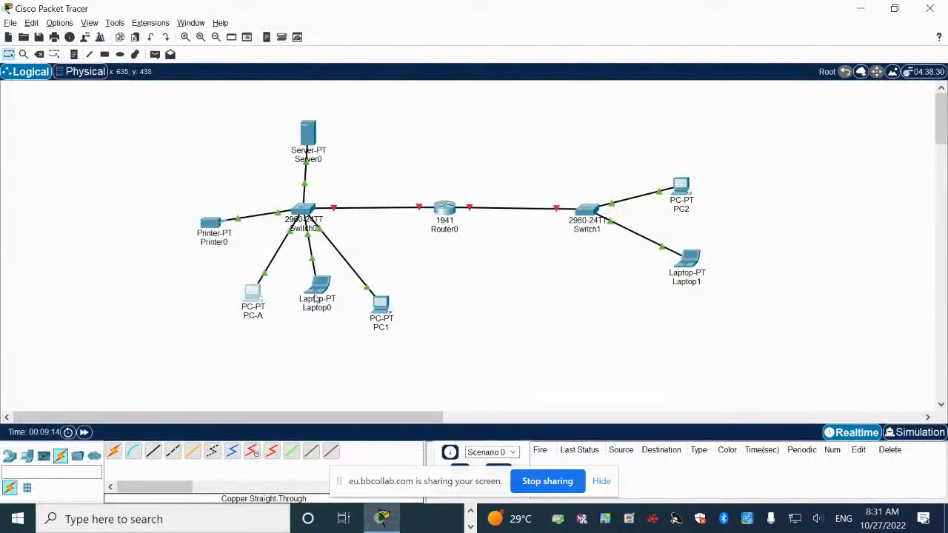
click(315, 296)
click(363, 103)
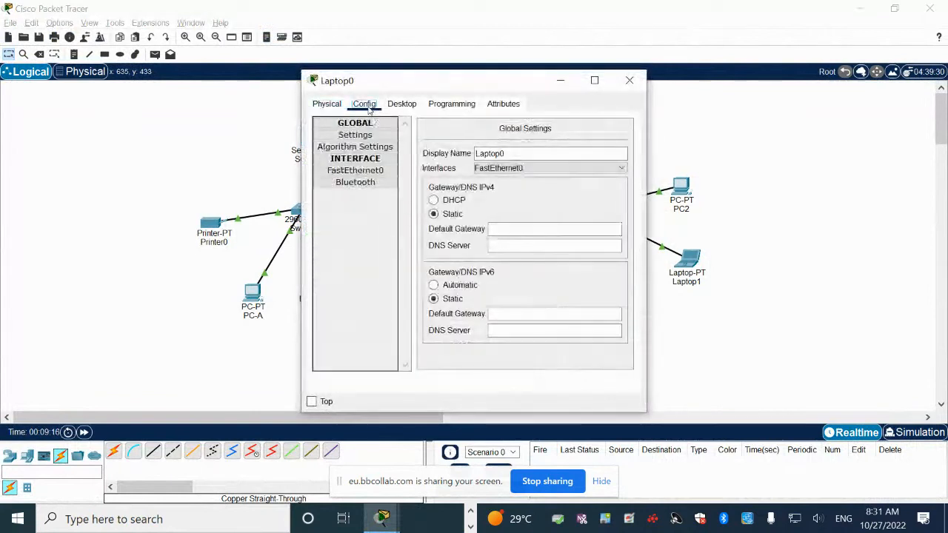
drag(496, 153, 499, 153)
text(B)
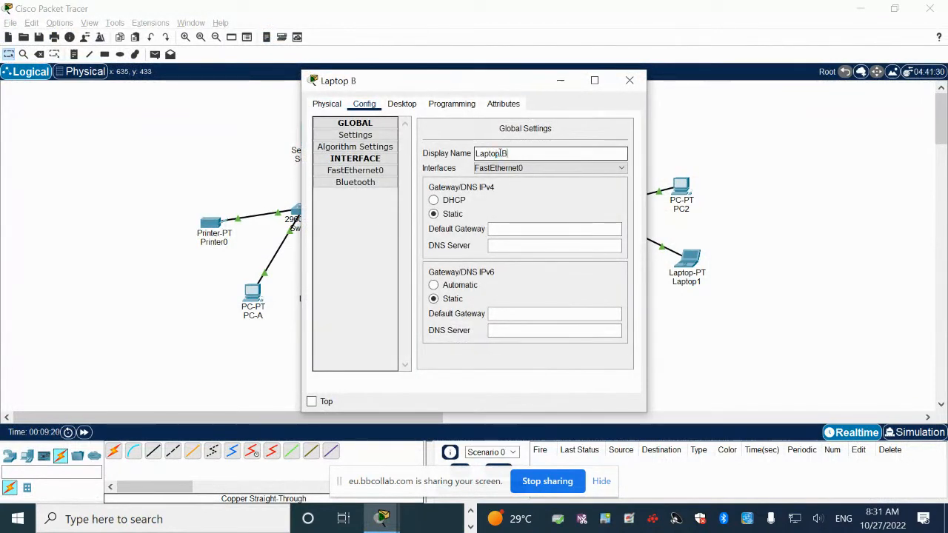
click(629, 80)
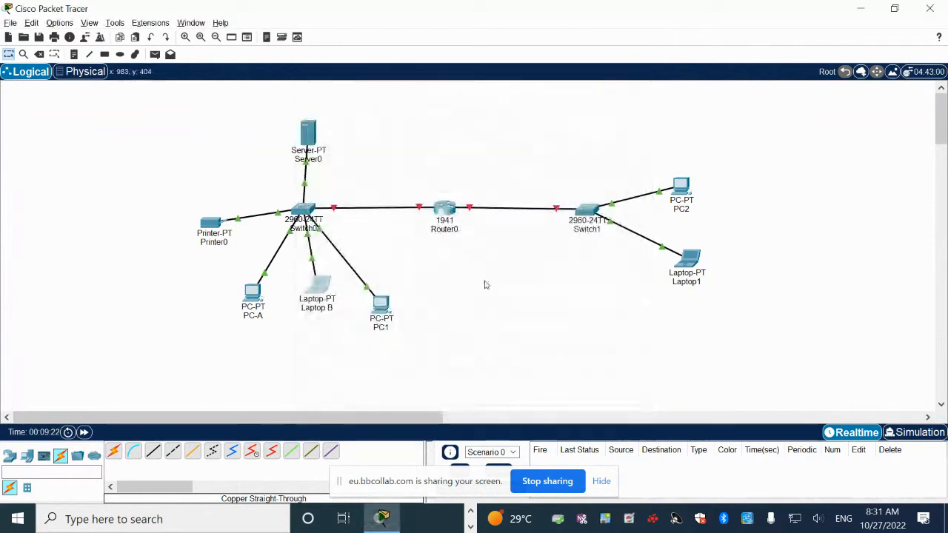
Rename PC1 as PC-C and close its window.
click(382, 303)
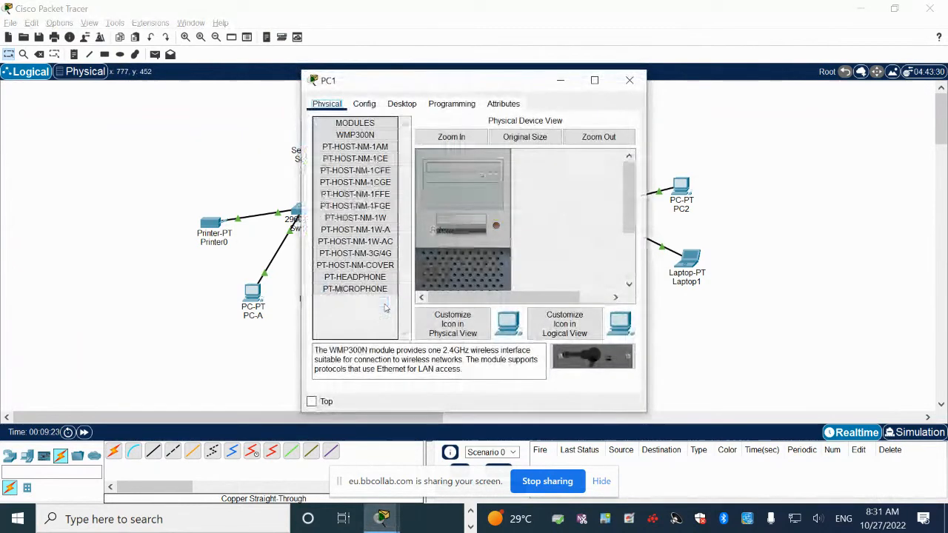
click(366, 106)
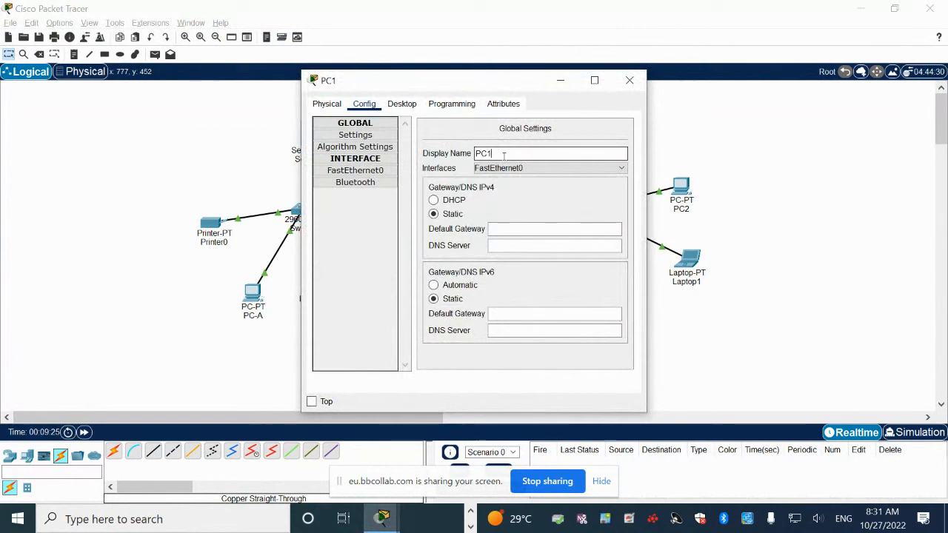
key(BackSpace)
click(629, 80)
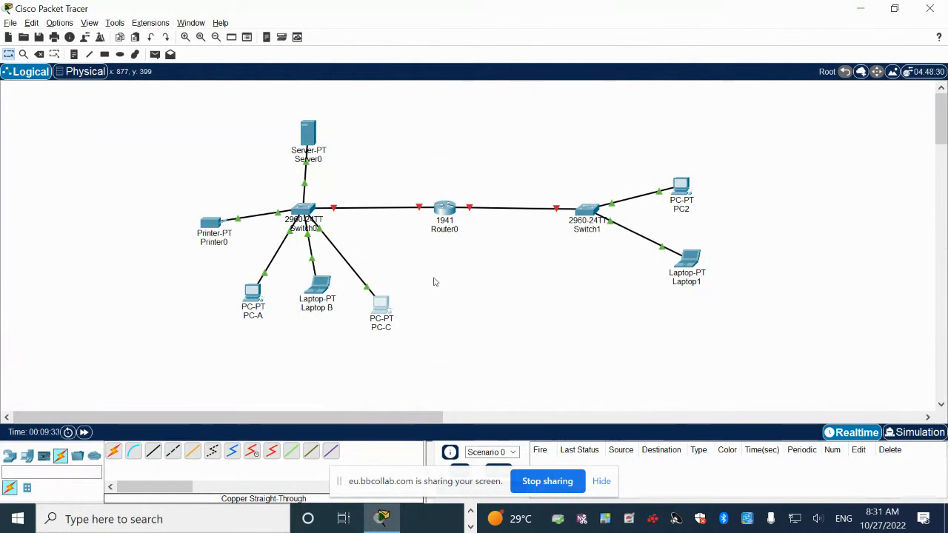
Review the device names and addressing in the Word lab document's topology diagram and switch back to Packet Tracer.
key(alt)
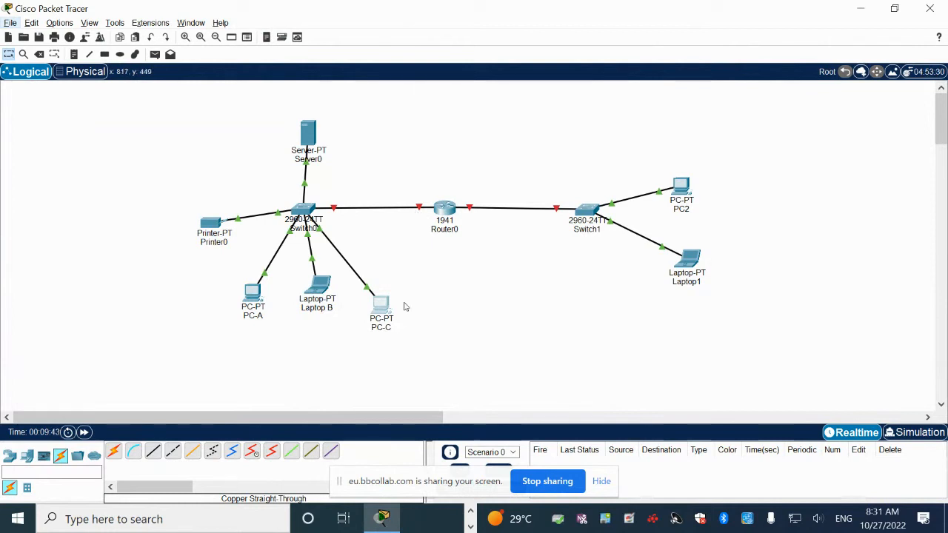
click(342, 519)
click(311, 274)
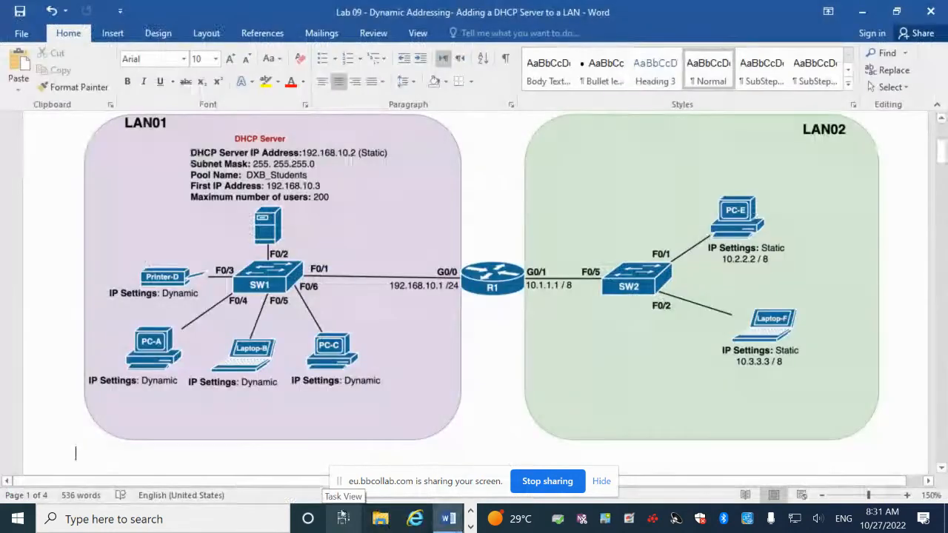
ctrl+scroll(359, 446, up, 5)
scroll(359, 445, down, 1)
scroll(348, 448, up, 4)
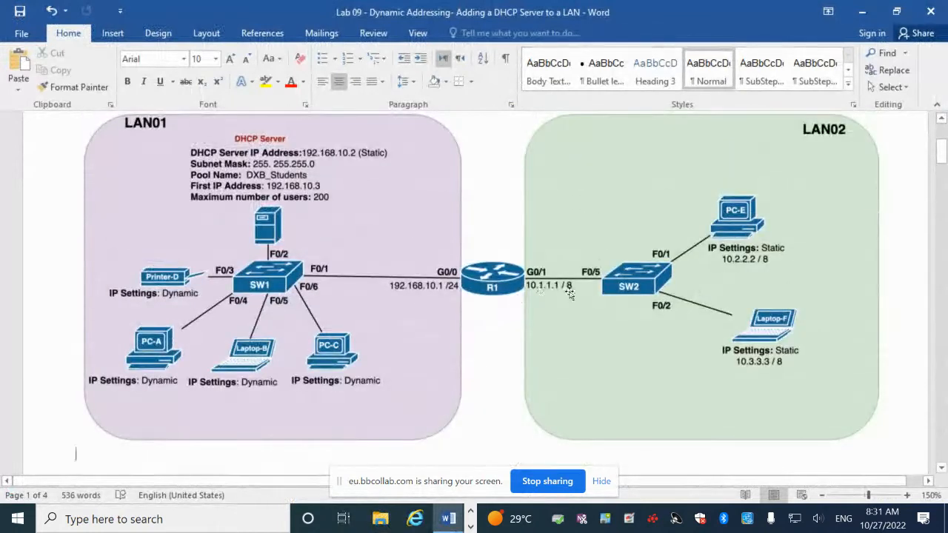
scroll(569, 294, down, 1)
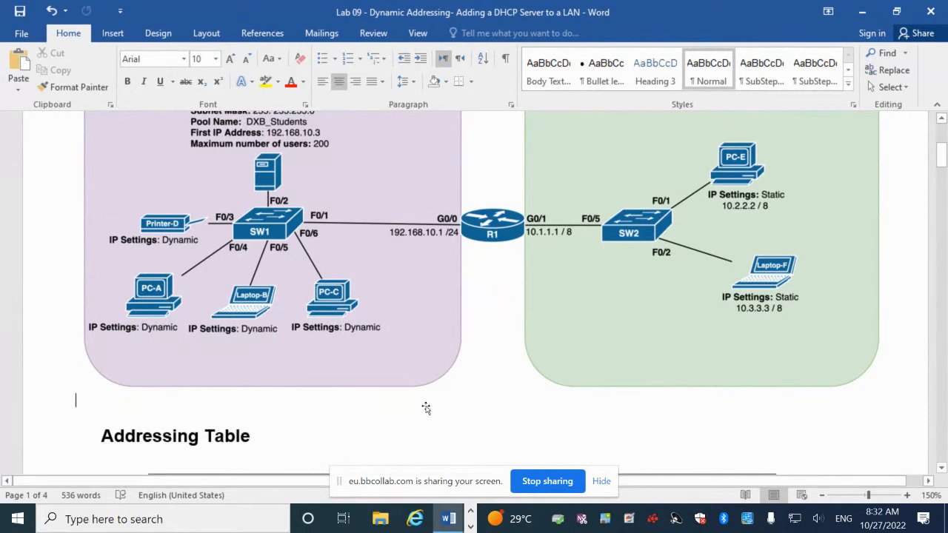
key(alt)
key(alt+Tab)
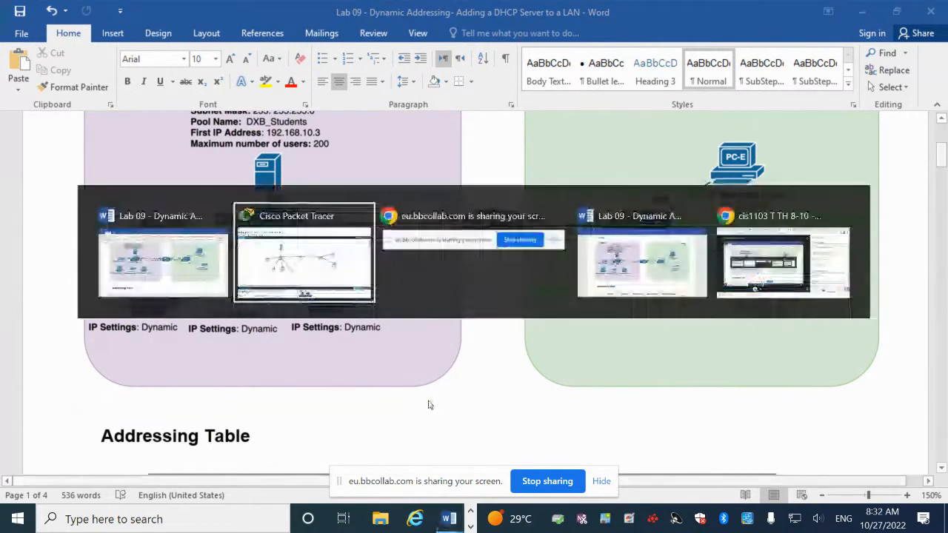
Check the LAN02 PC's name in the Word lab document and rename PC2 as PC-E in Packet Tracer.
key(alt+Tab)
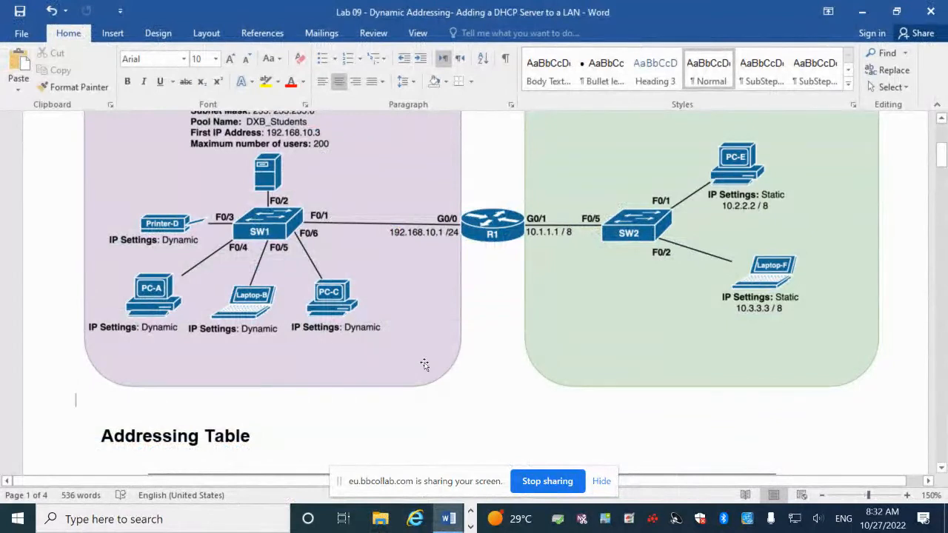
key(alt+Tab)
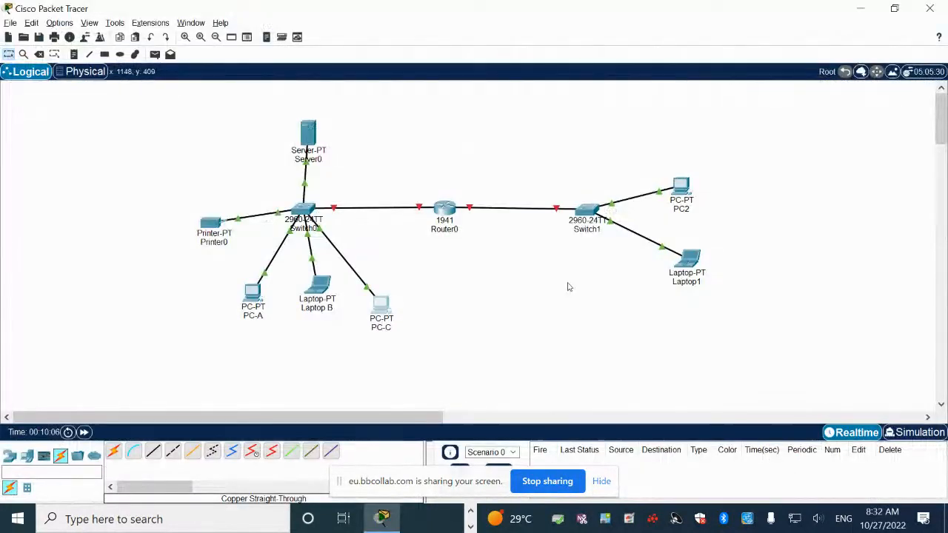
click(681, 186)
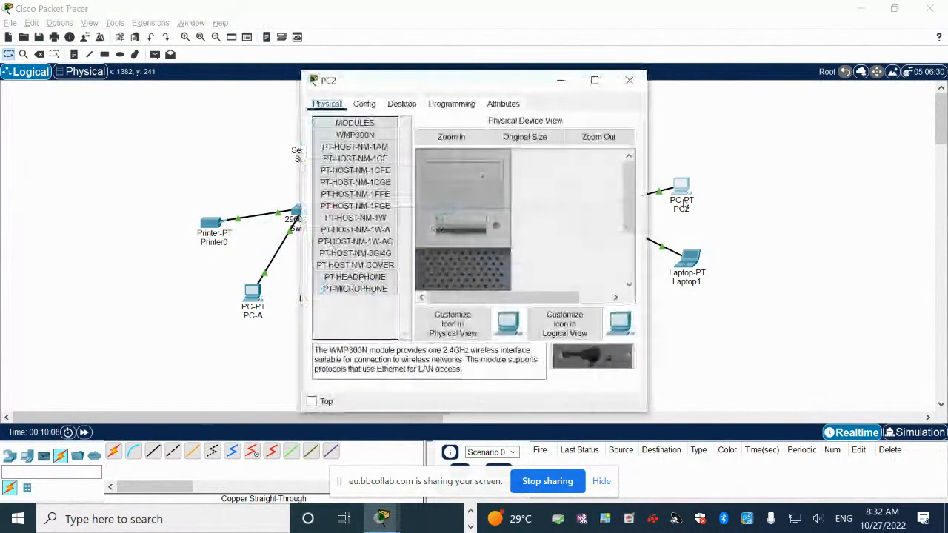
click(364, 104)
drag(496, 154, 487, 154)
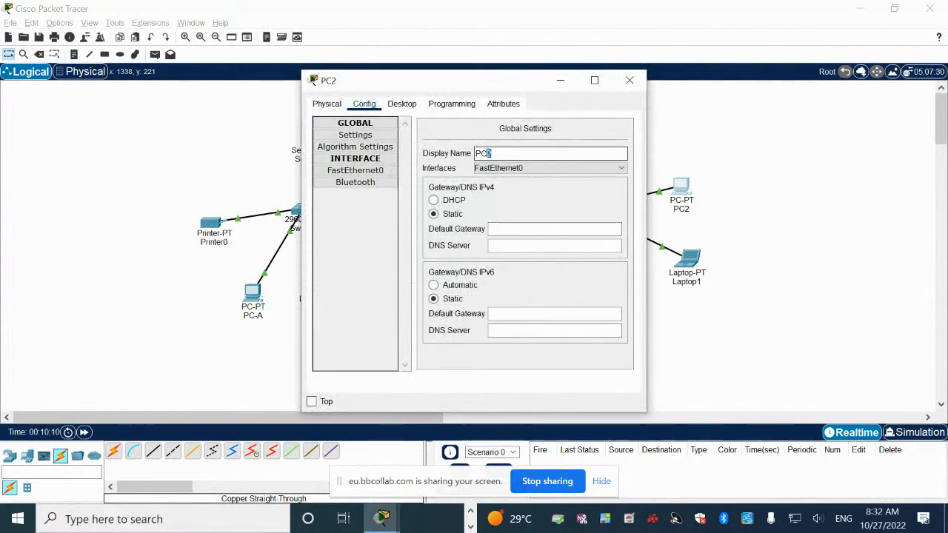
text(-E)
click(629, 80)
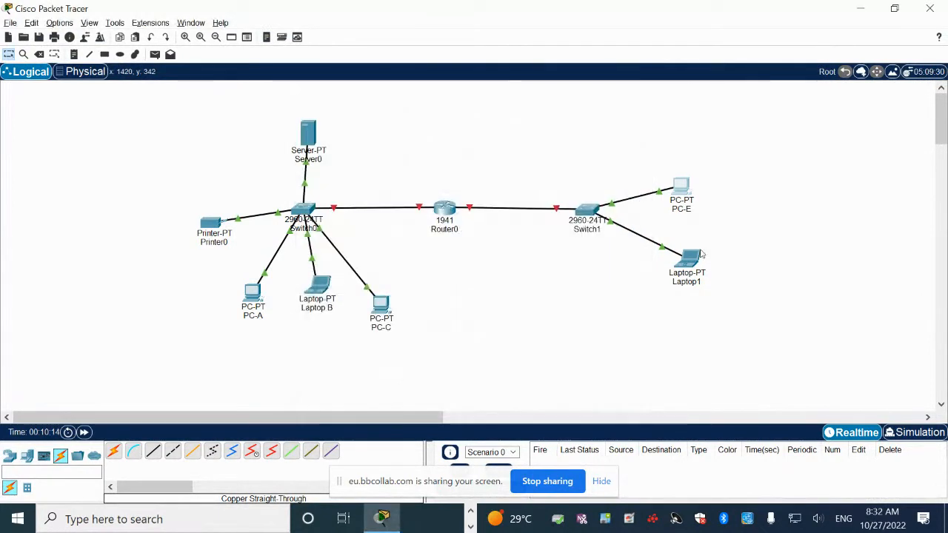
Rename Laptop1 in LAN02 as Laptop-F and close its window.
click(690, 257)
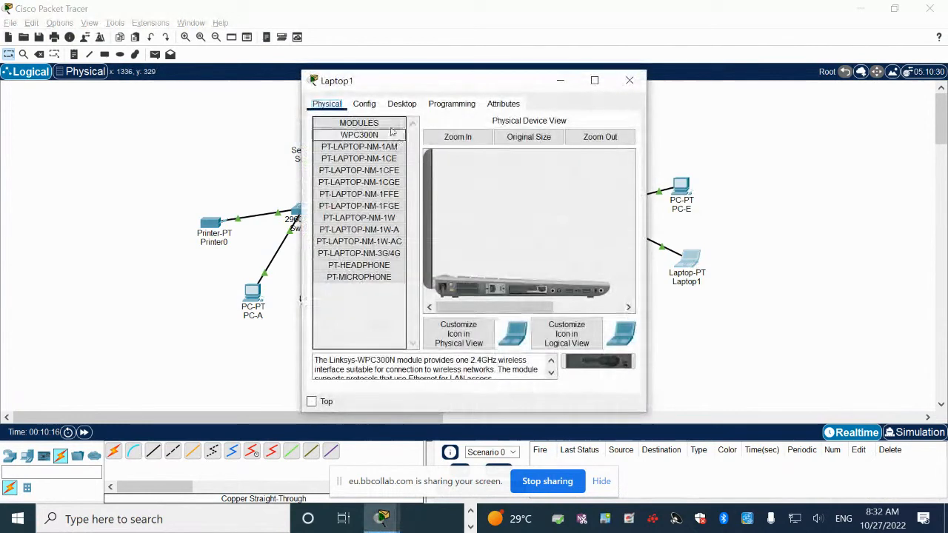
click(364, 104)
click(505, 153)
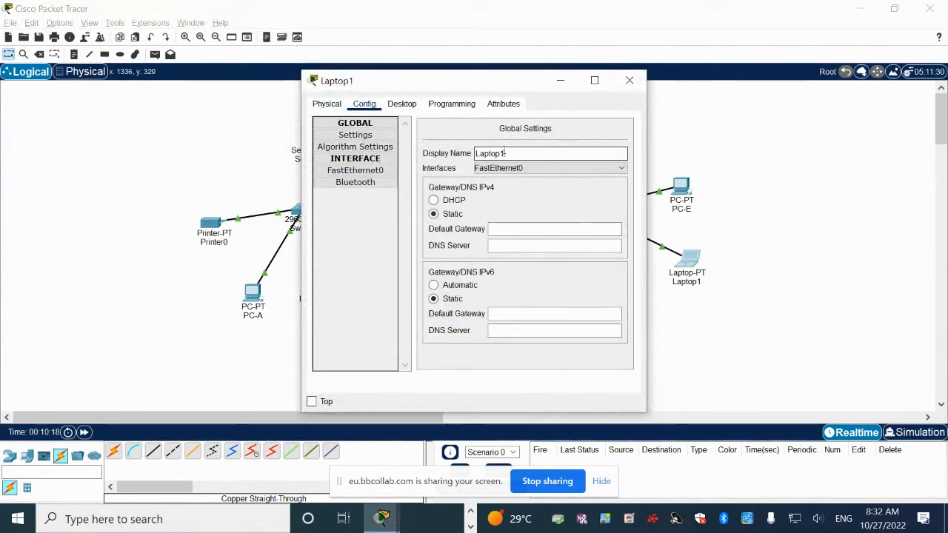
drag(506, 154, 501, 153)
text(-)
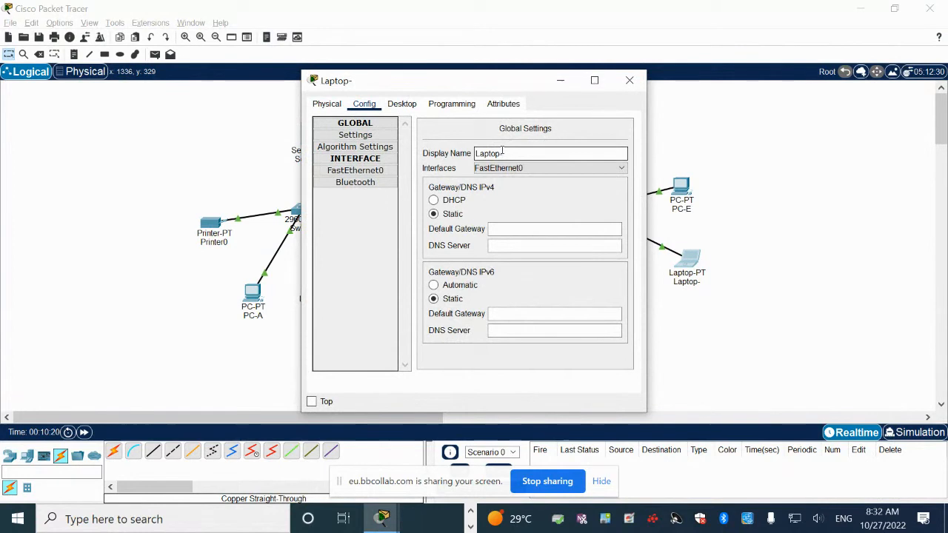
text(F)
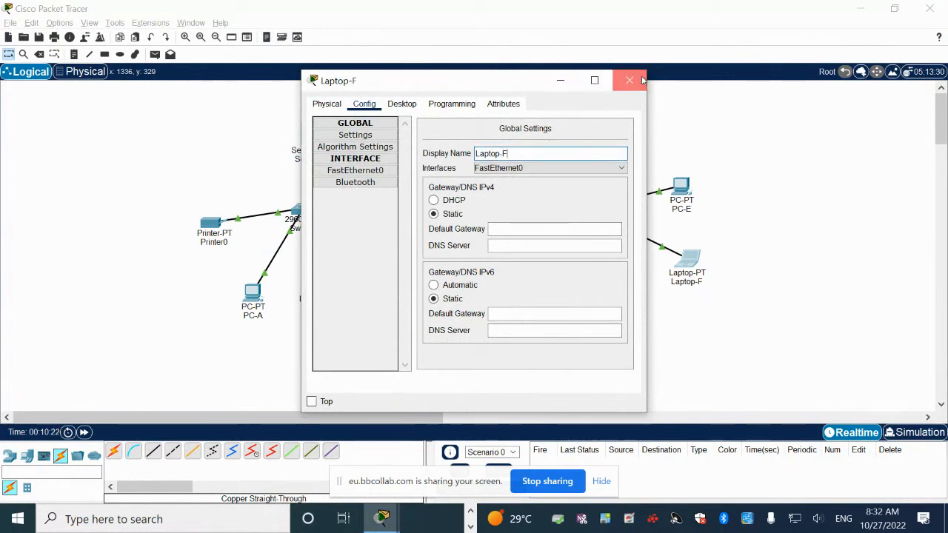
click(629, 80)
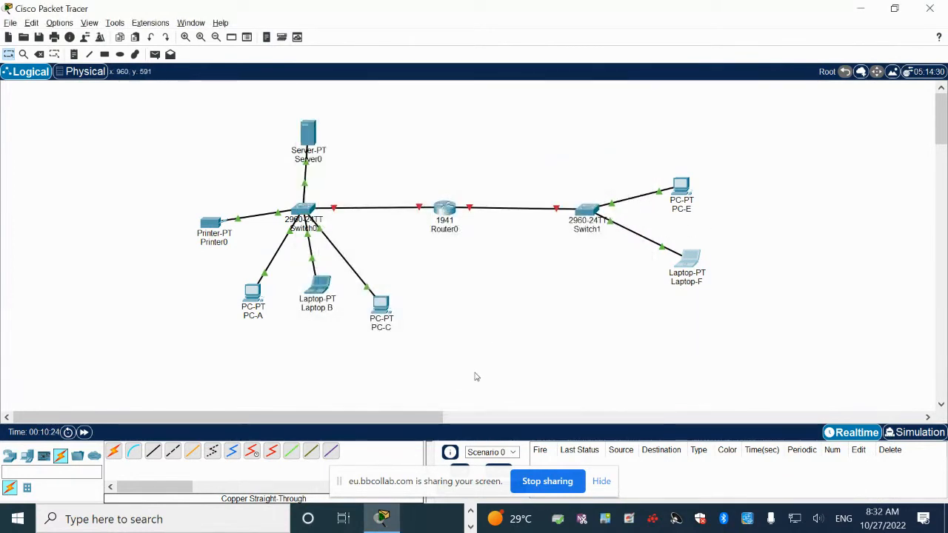
Check the switch names in the Word lab document and set Switch0's display name to S1 in Packet Tracer.
key(alt+Tab)
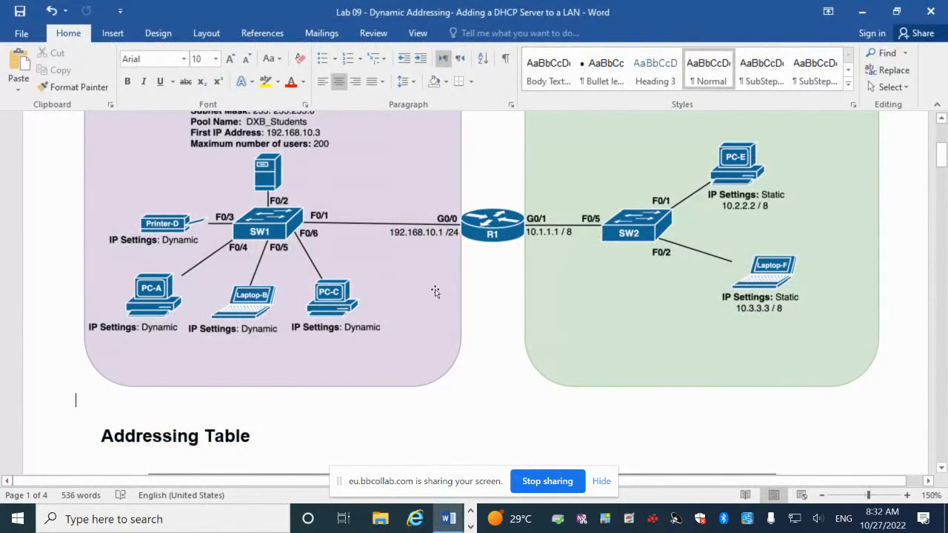
key(alt+Tab)
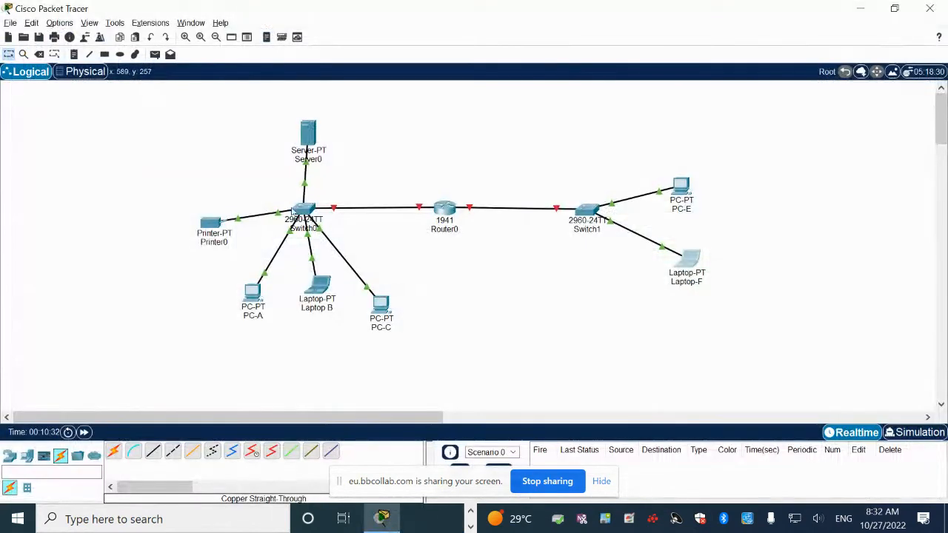
click(302, 210)
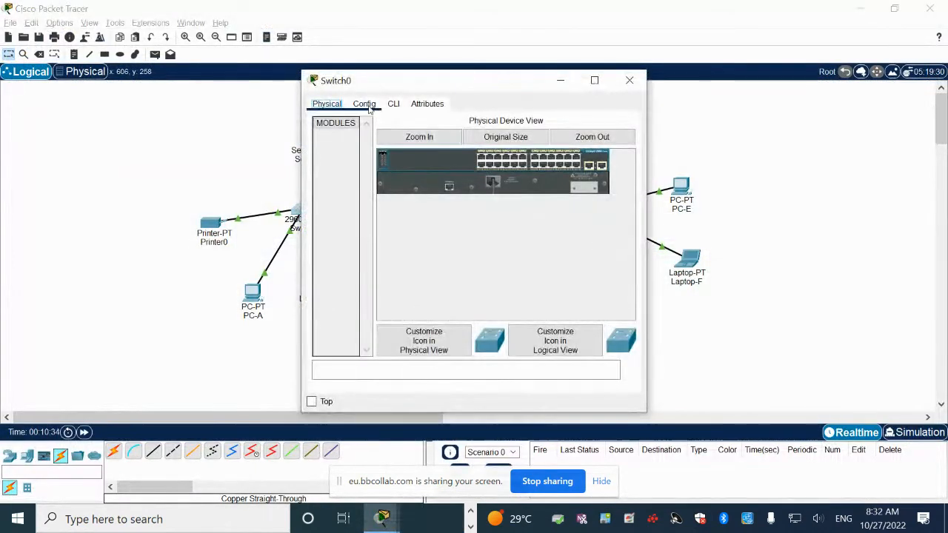
click(370, 107)
drag(561, 154, 486, 153)
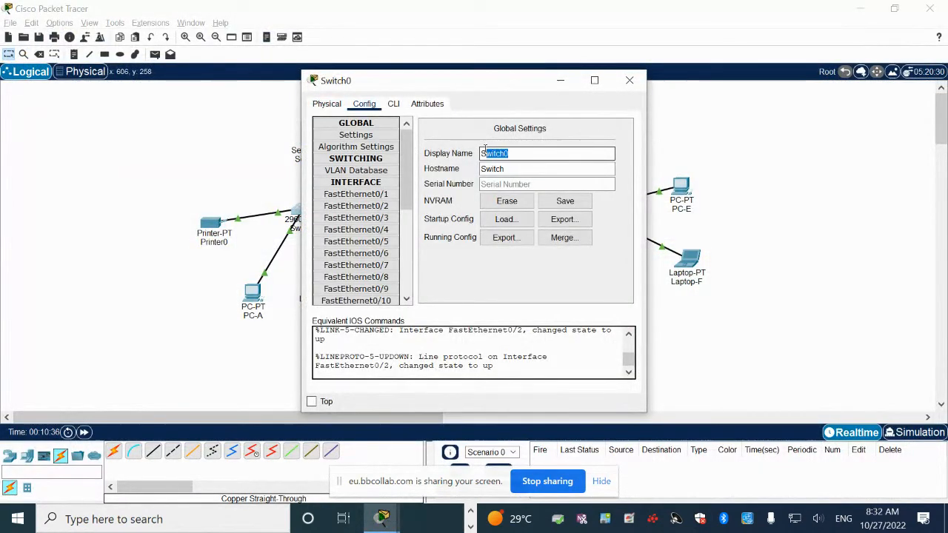
text(1)
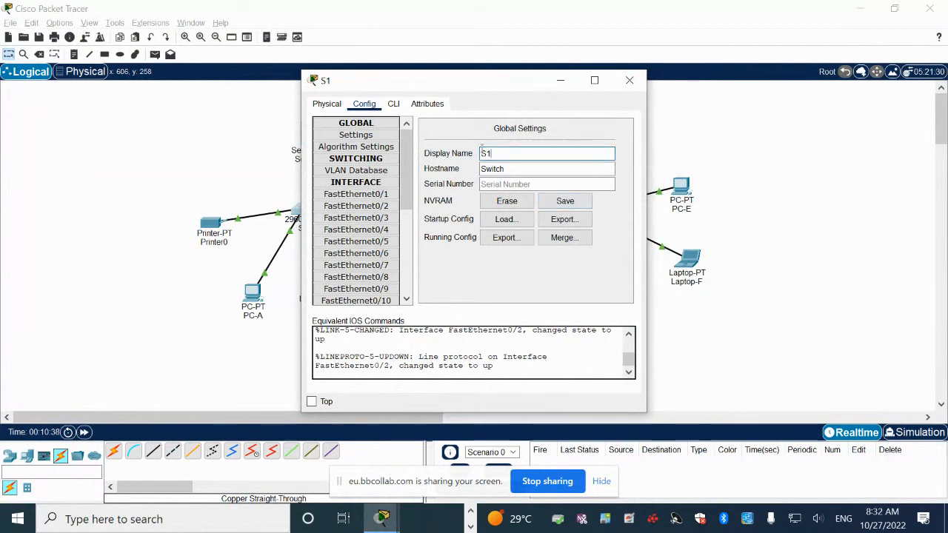
click(630, 80)
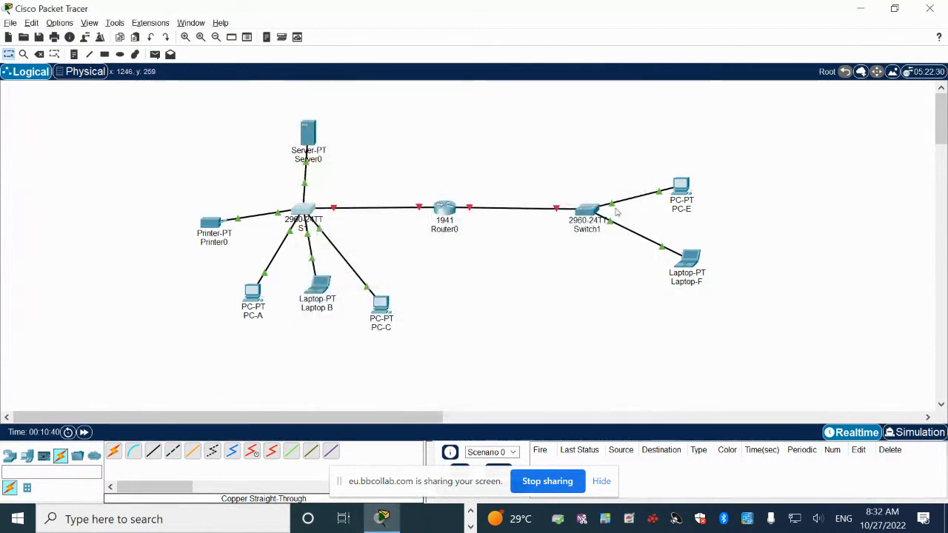
Set the display name of Switch1 in LAN02 to S2 and close its window.
click(586, 212)
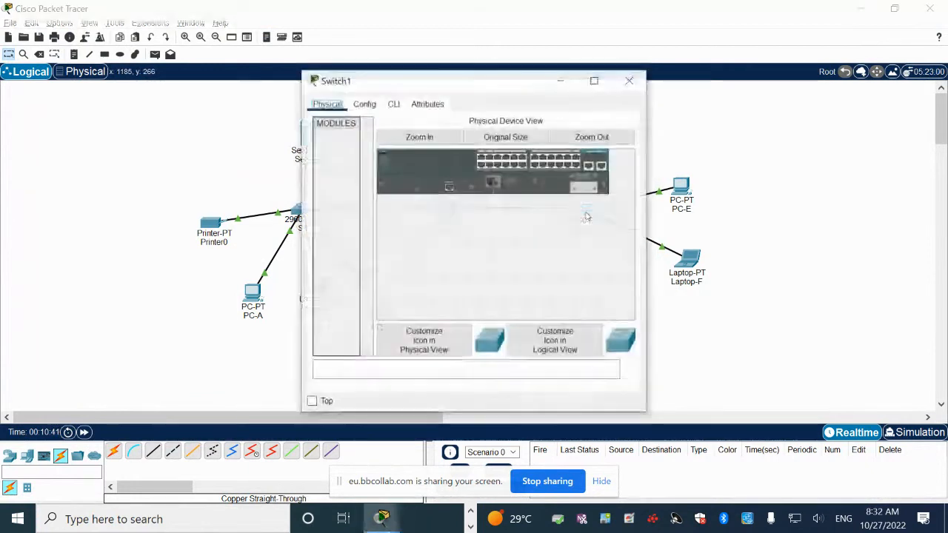
click(374, 105)
drag(508, 154, 482, 154)
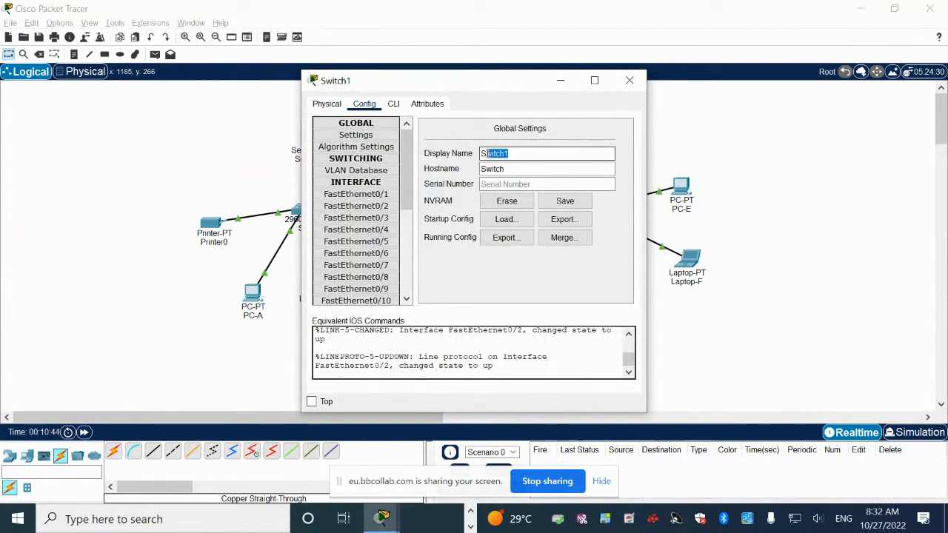
text(2)
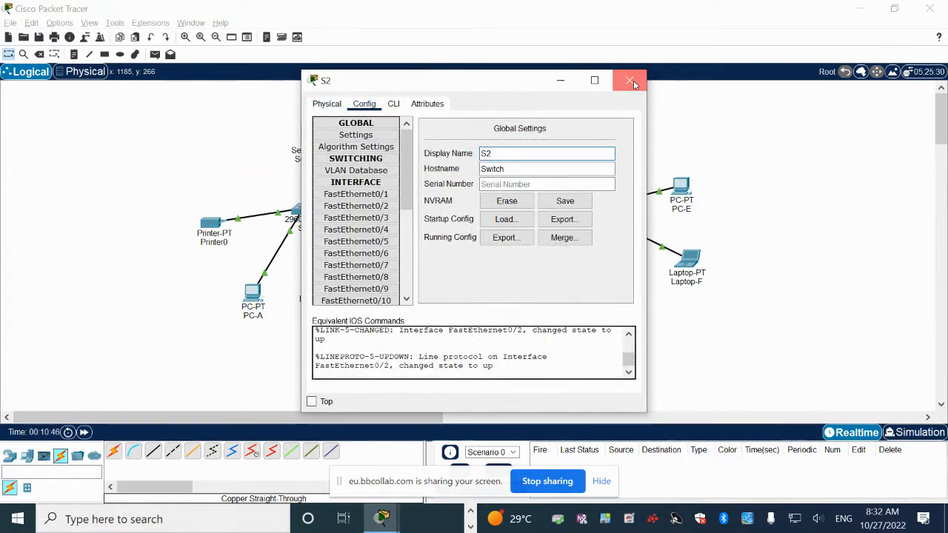
click(630, 82)
Set the display name of Router0 to R1 and close its window.
click(447, 215)
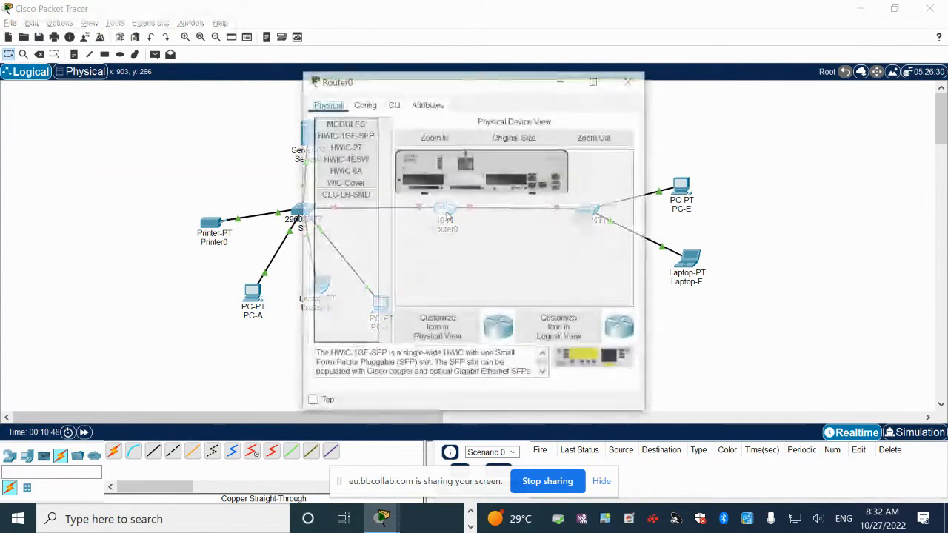
click(366, 105)
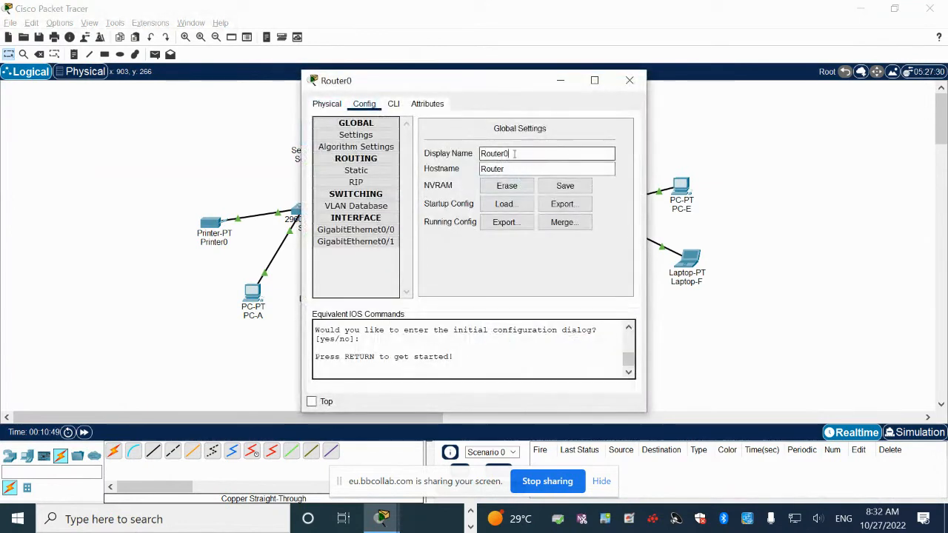
drag(514, 153, 486, 153)
text(1)
click(629, 80)
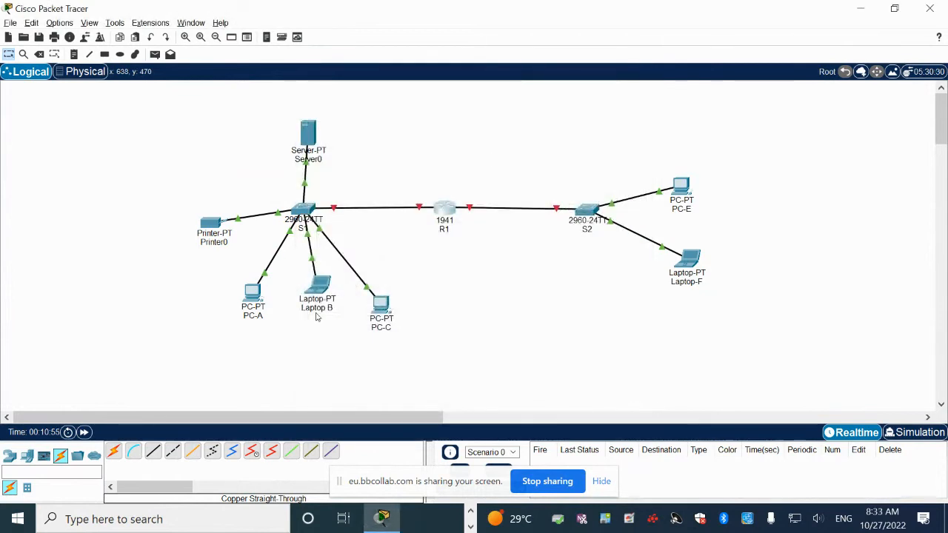
Review the DHCP server, router and LAN02 static addressing in the Word document's topology diagram and return to Packet Tracer.
key(alt+Tab)
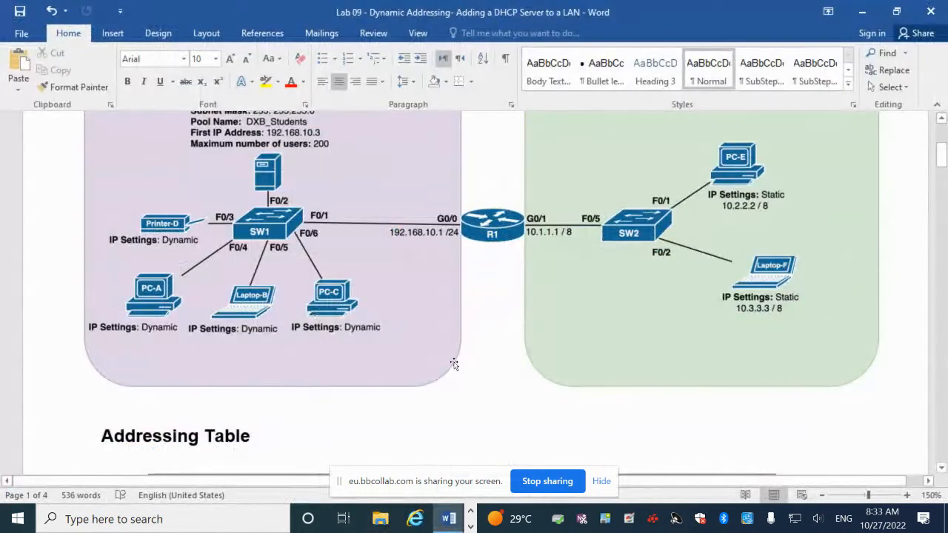
scroll(455, 359, down, 2)
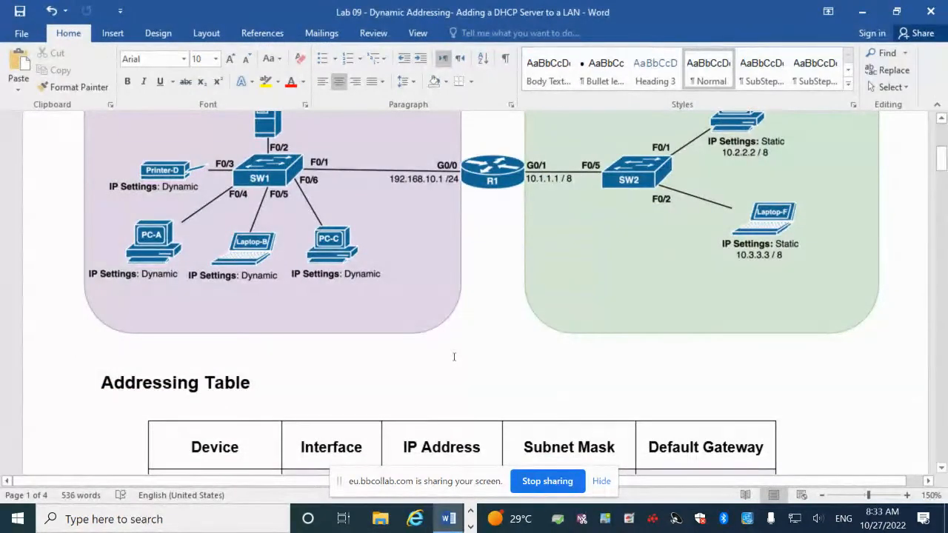
scroll(454, 357, up, 2)
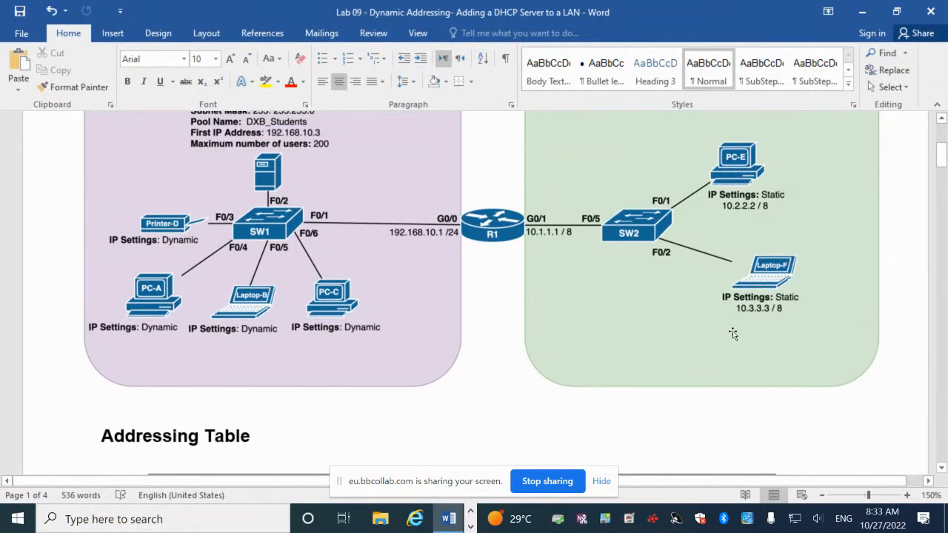
scroll(733, 335, up, 4)
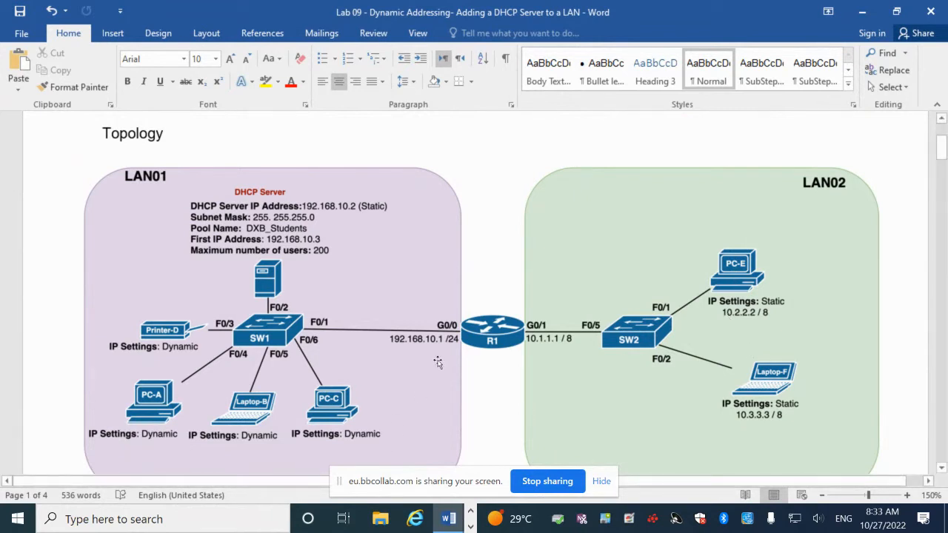
key(alt)
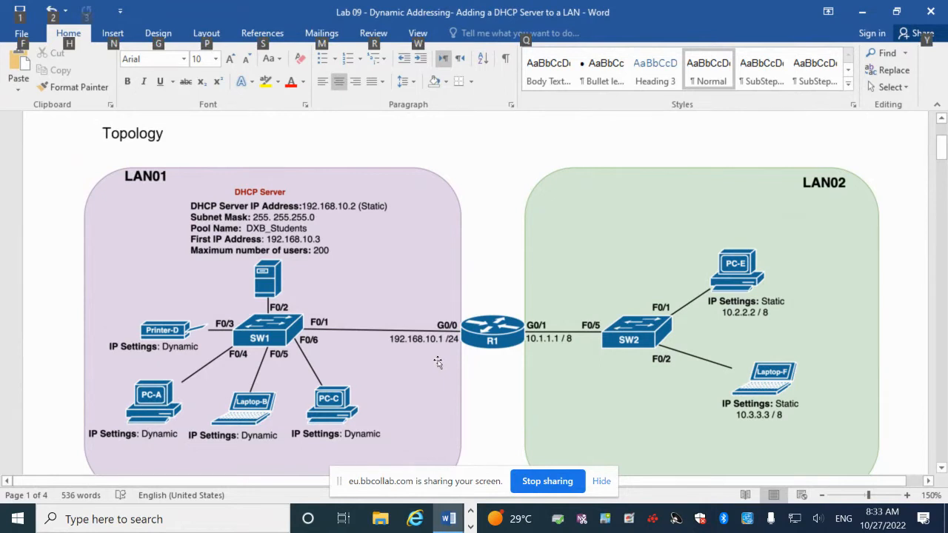
key(alt+Tab)
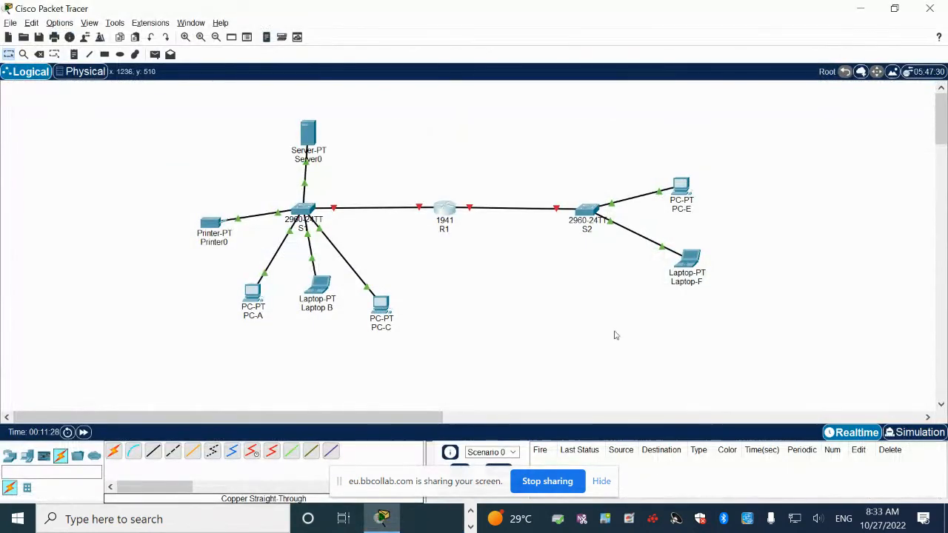
Give PC-E the static IPv4 address 10.2.2.2 with subnet mask 255.0.0.0.
click(681, 187)
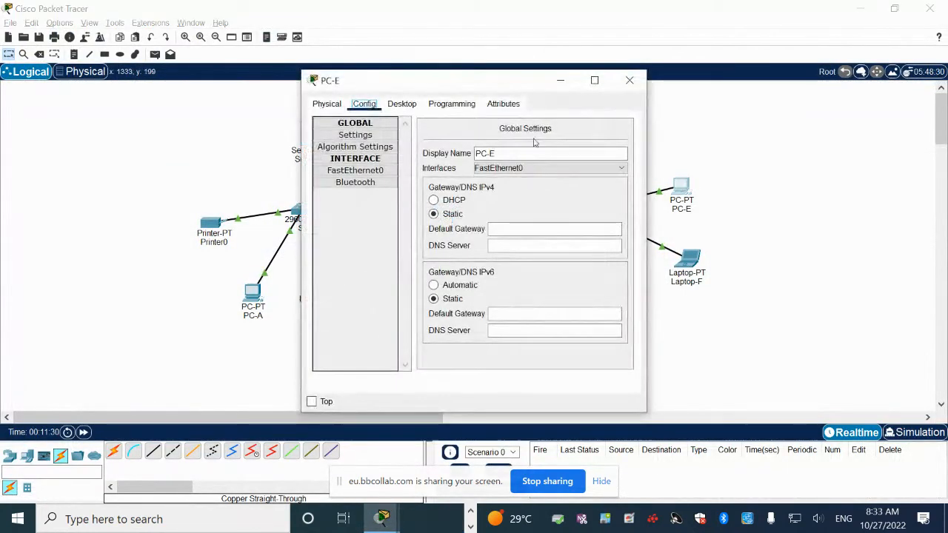
click(396, 109)
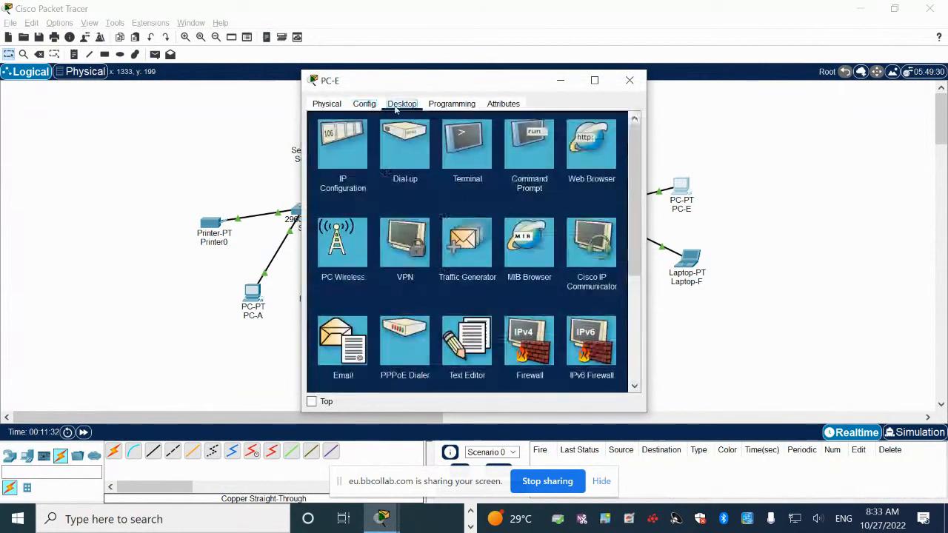
click(345, 160)
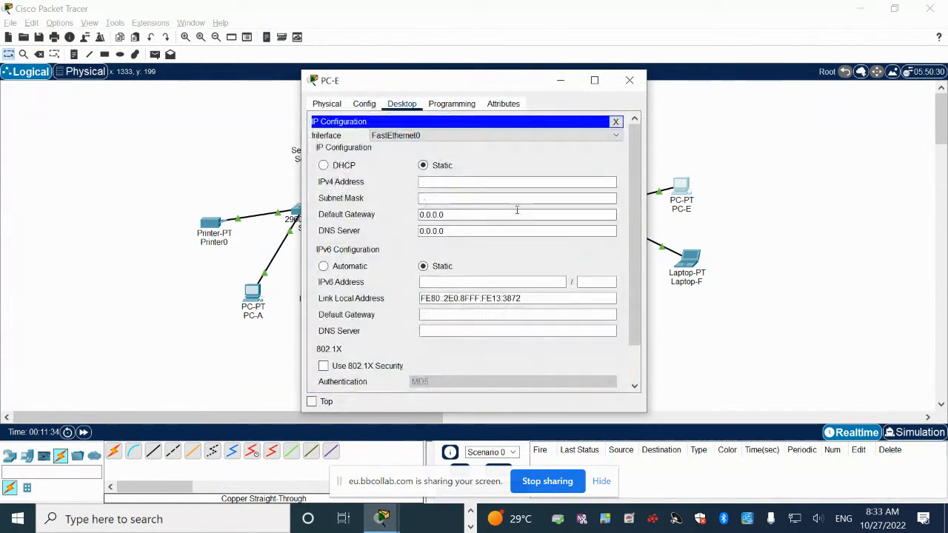
click(433, 182)
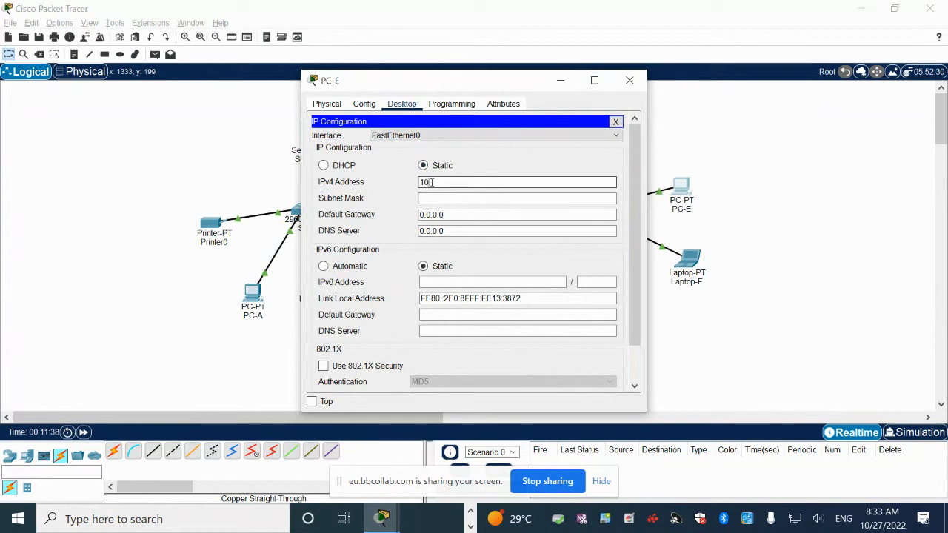
text(10.)
text(1.2)
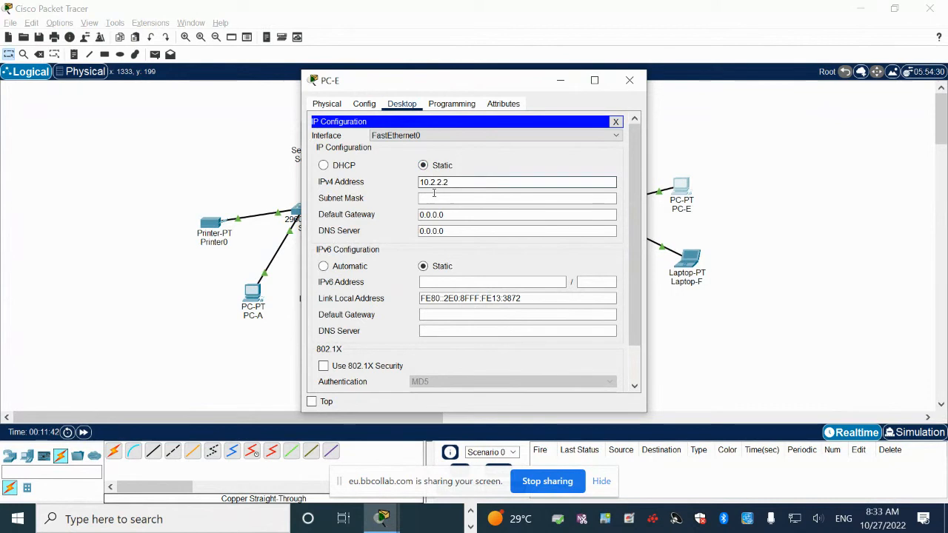
click(434, 197)
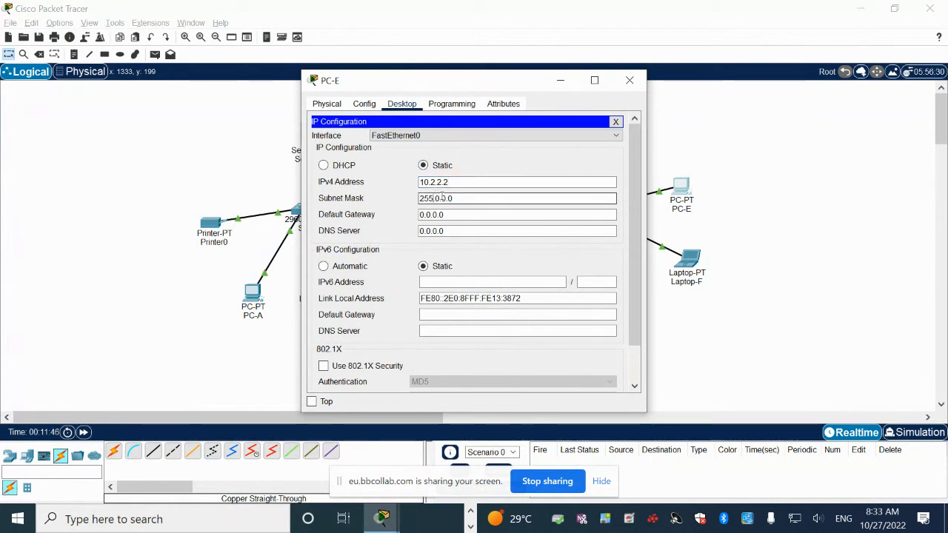
Set PC-E's IPv4 default gateway to 10.1.1.1 and close its window.
drag(455, 214, 404, 213)
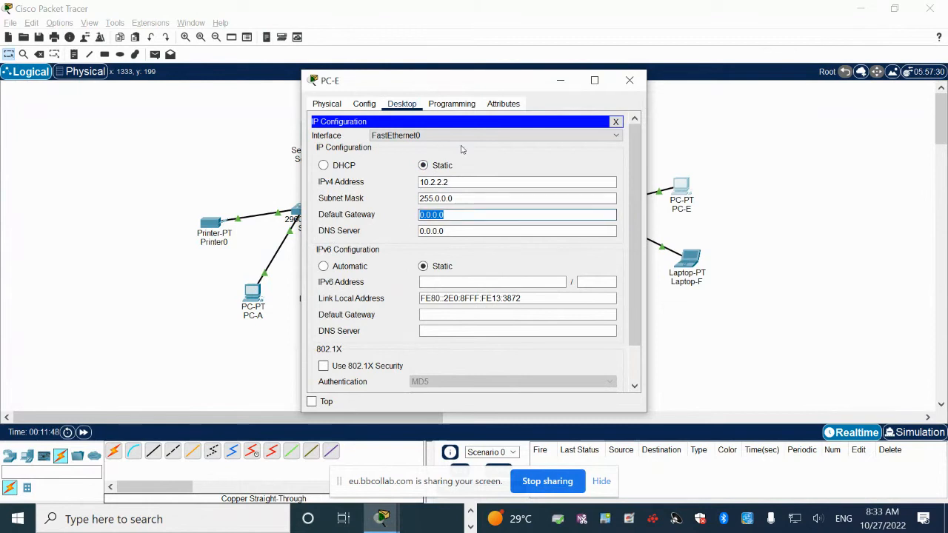
drag(482, 81, 526, 37)
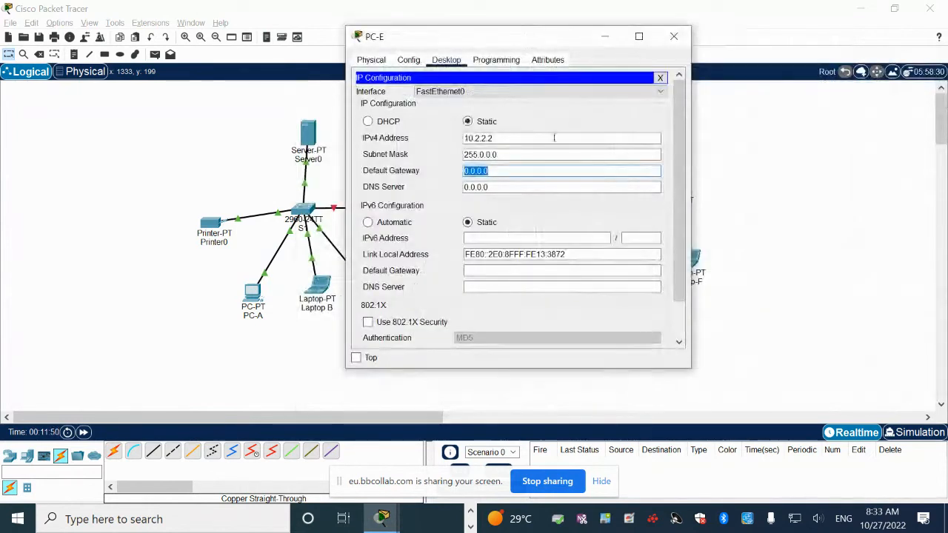
text(10)
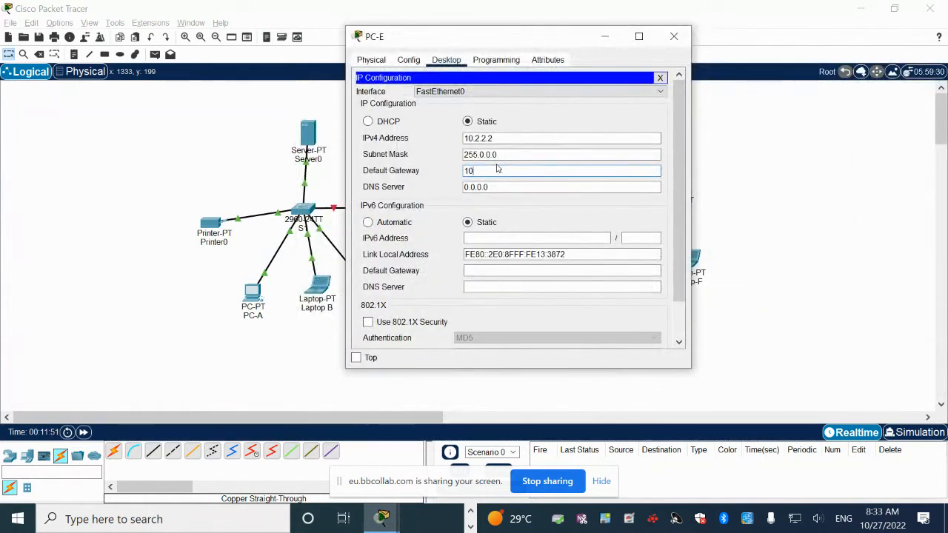
text(.1.1.)
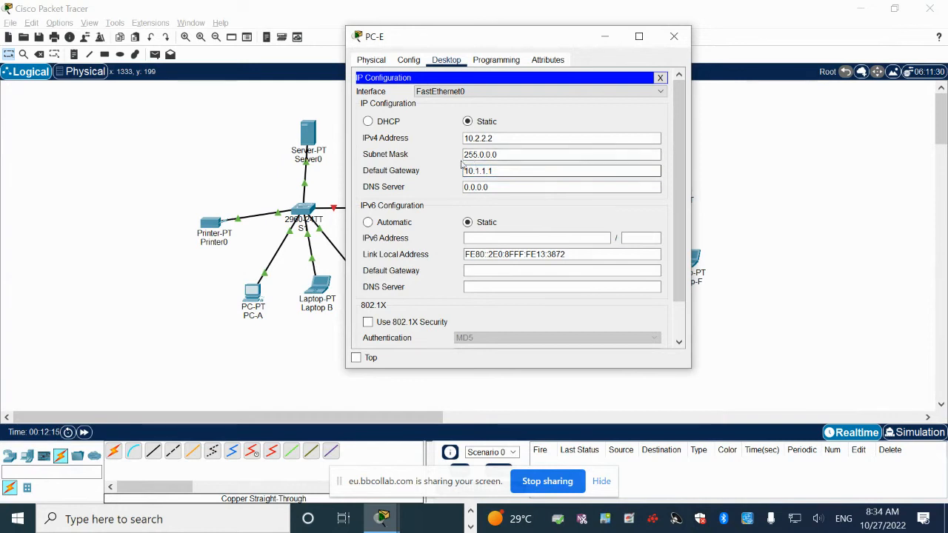
text(1)
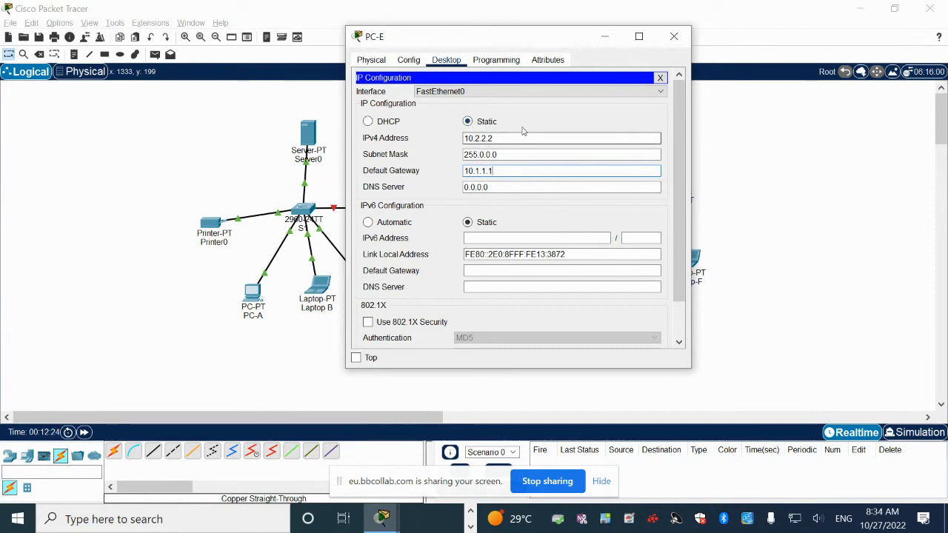
click(674, 37)
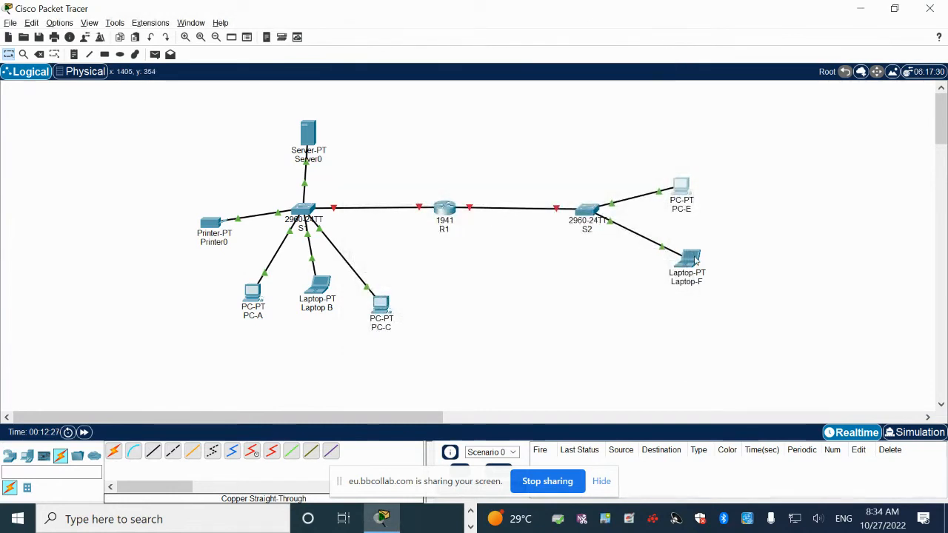
Give Laptop-F the static IPv4 address 10.3.3.3 with subnet mask 255.0.0.0.
click(692, 259)
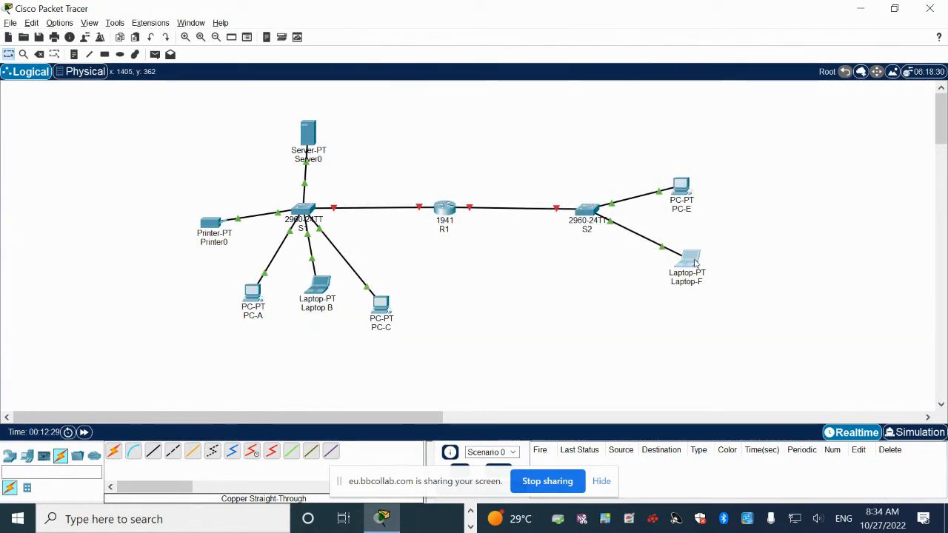
click(401, 104)
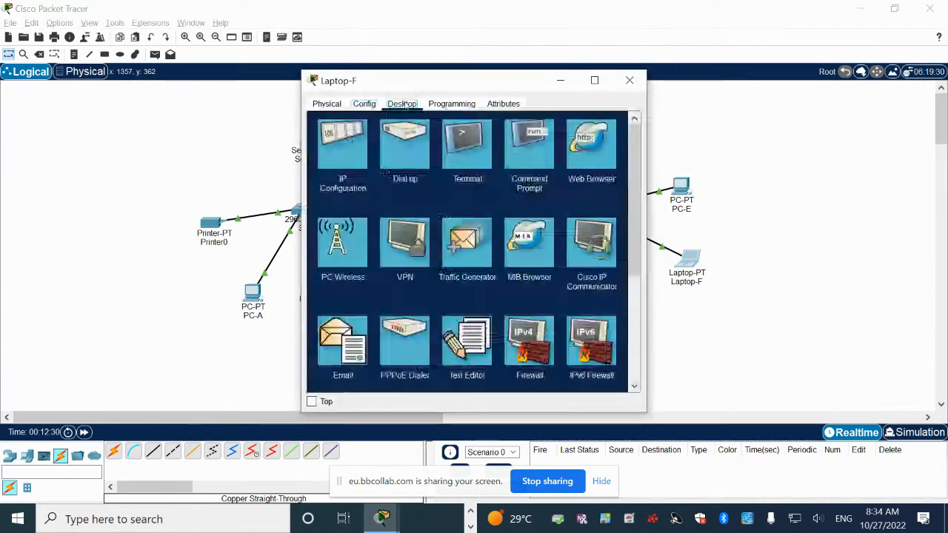
click(363, 105)
click(402, 103)
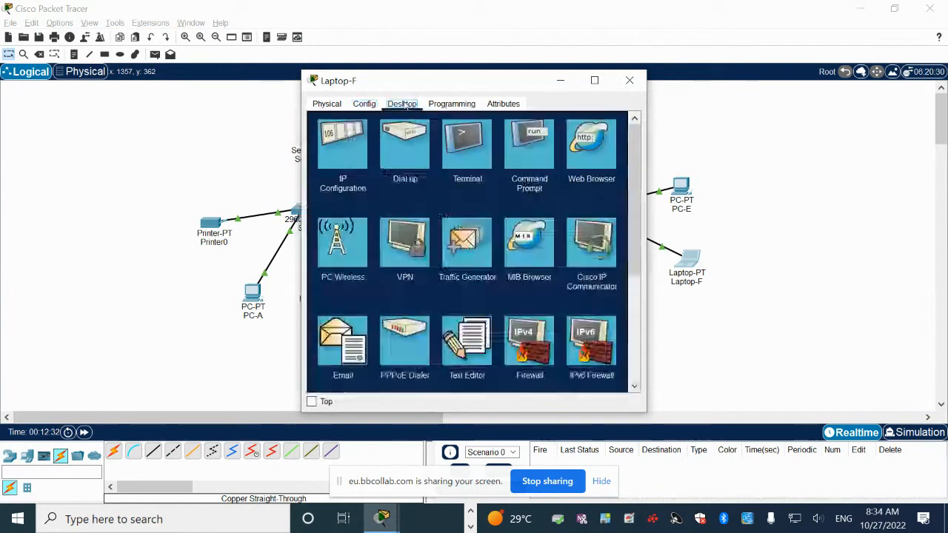
click(356, 160)
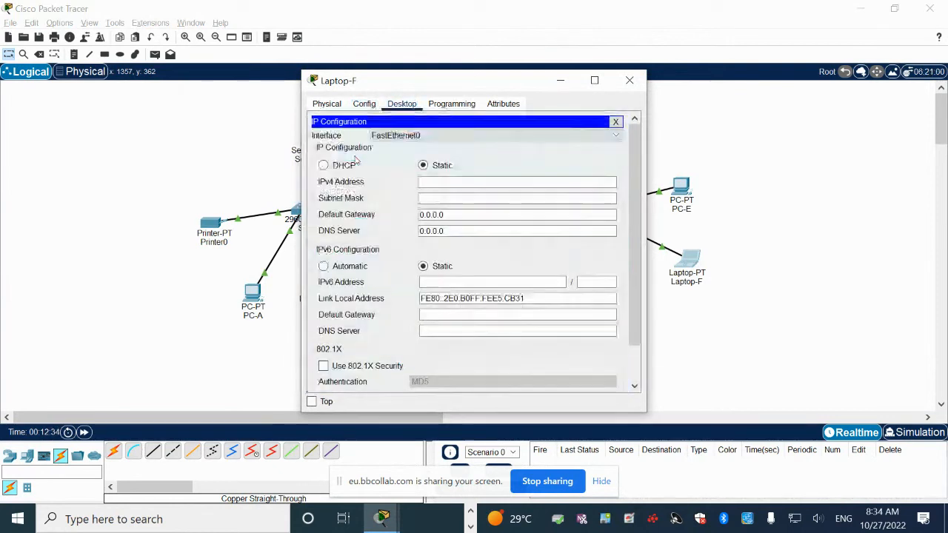
click(435, 181)
text(10.)
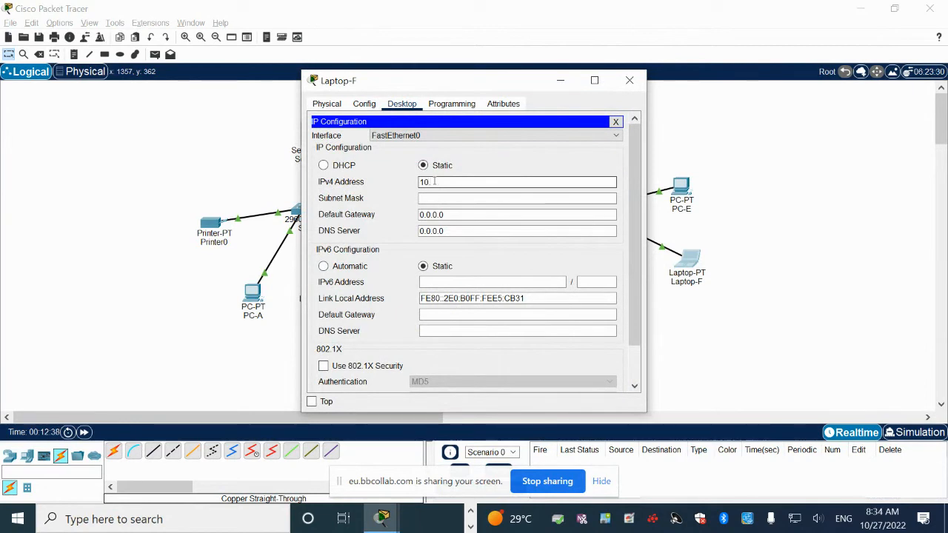
text(3.3.3)
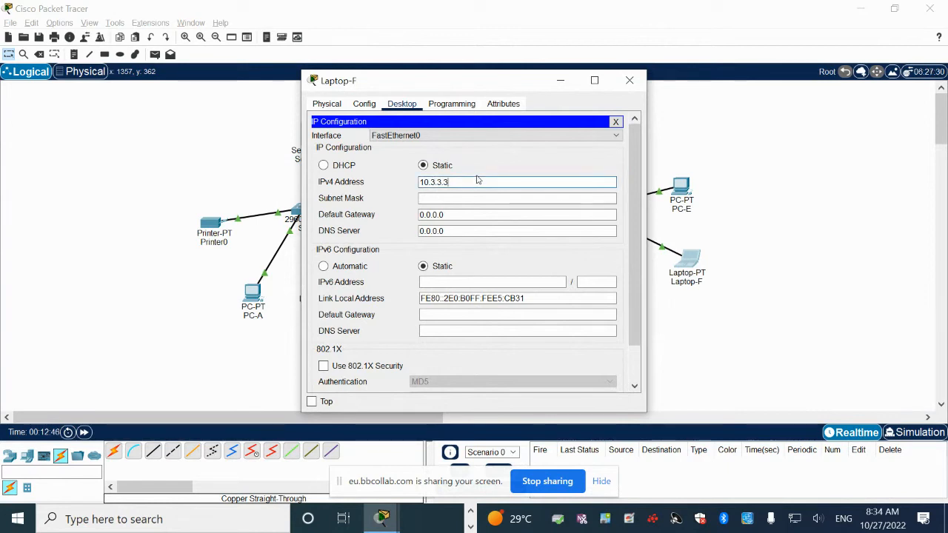
click(423, 199)
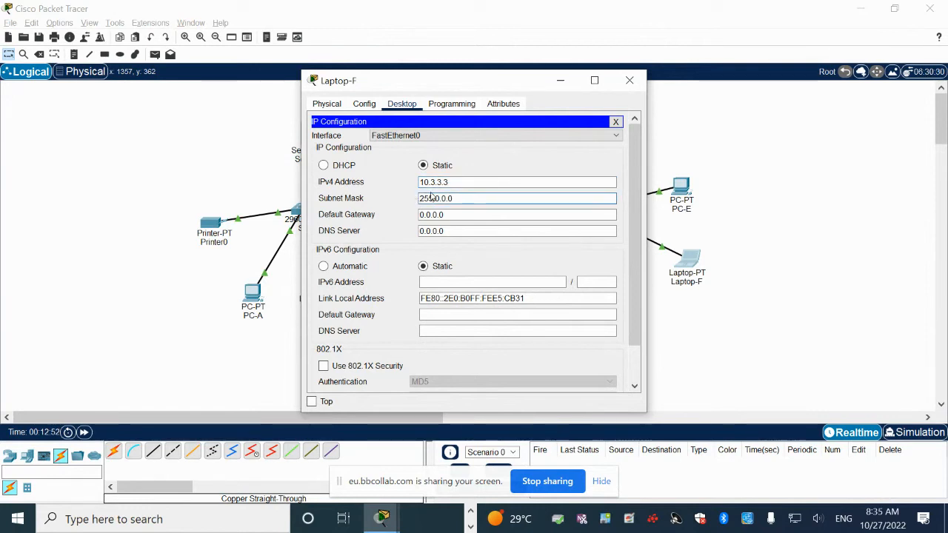
Set Laptop-F's IPv4 default gateway to 10.1.1.1 and close its window.
drag(447, 215, 404, 219)
text(10)
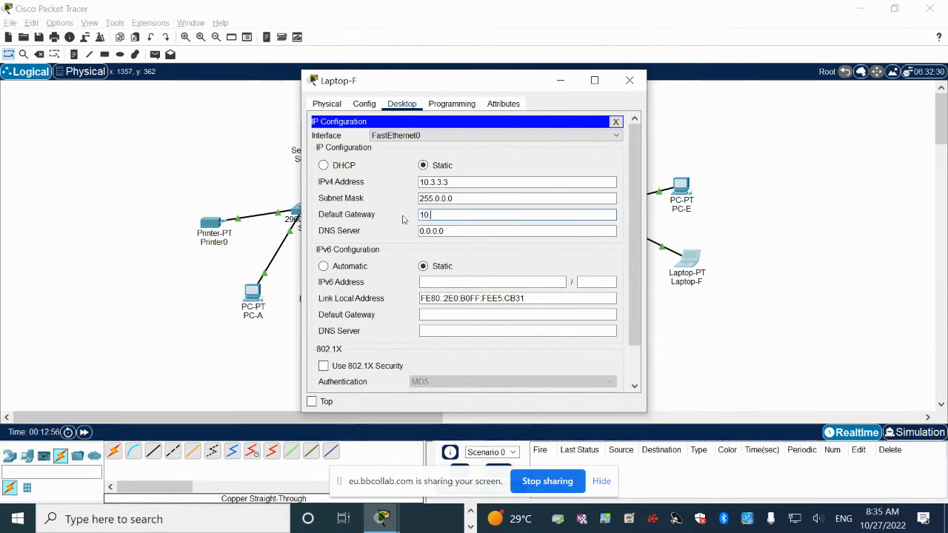
text(.3)
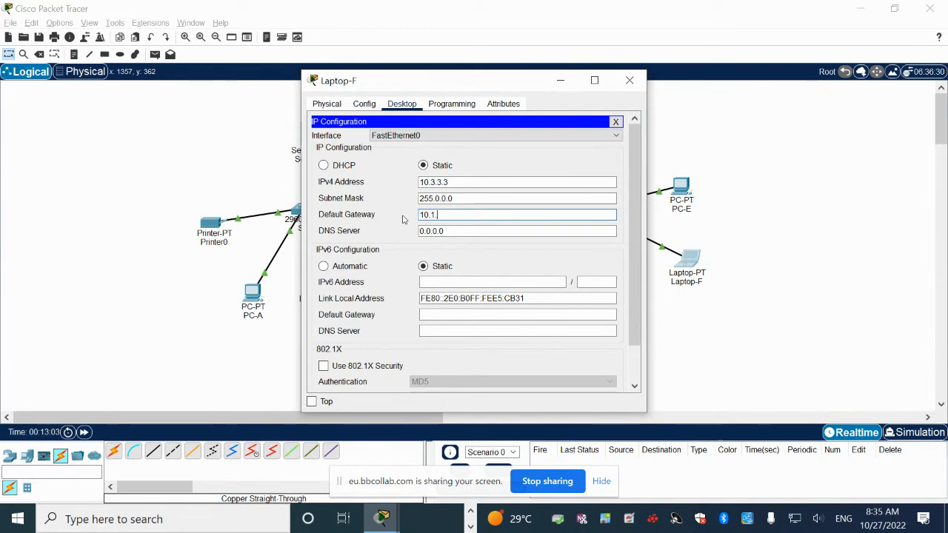
text(.1.1)
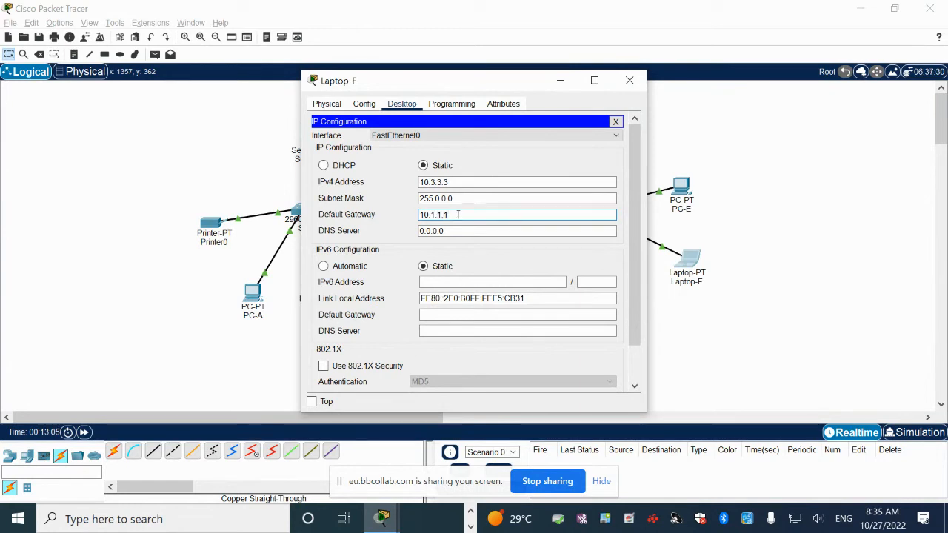
click(629, 80)
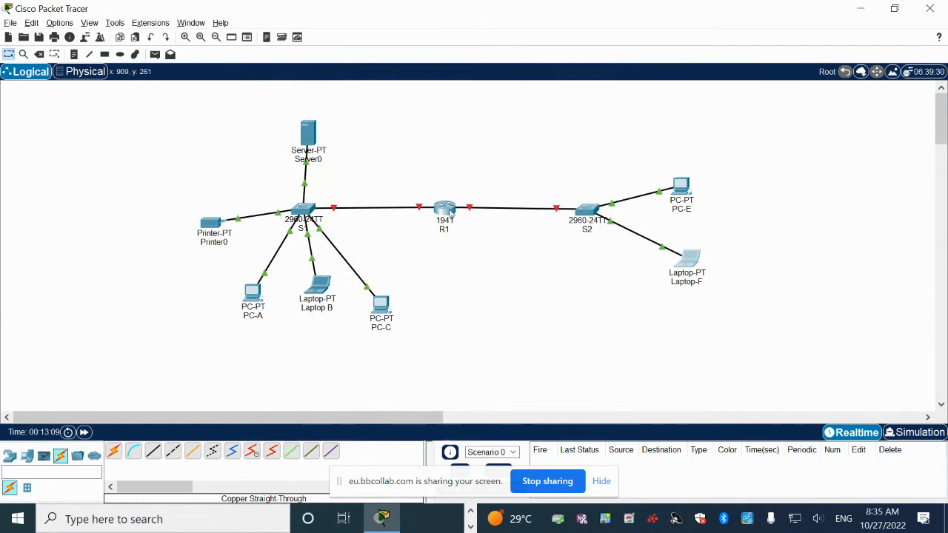
Assign IPv4 address 10.1.1.1 with subnet mask 255.0.0.0 to R1's GigabitEthernet0/1 interface.
click(450, 212)
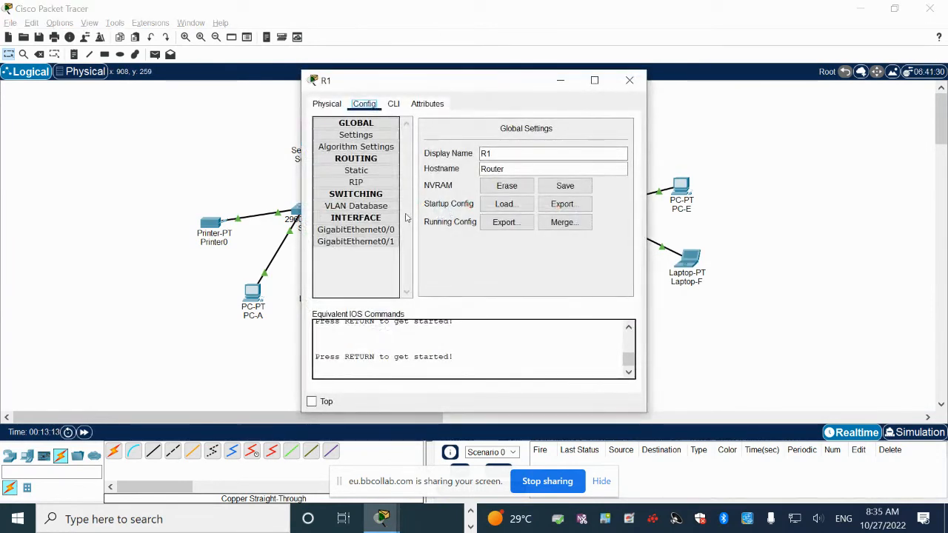
click(369, 244)
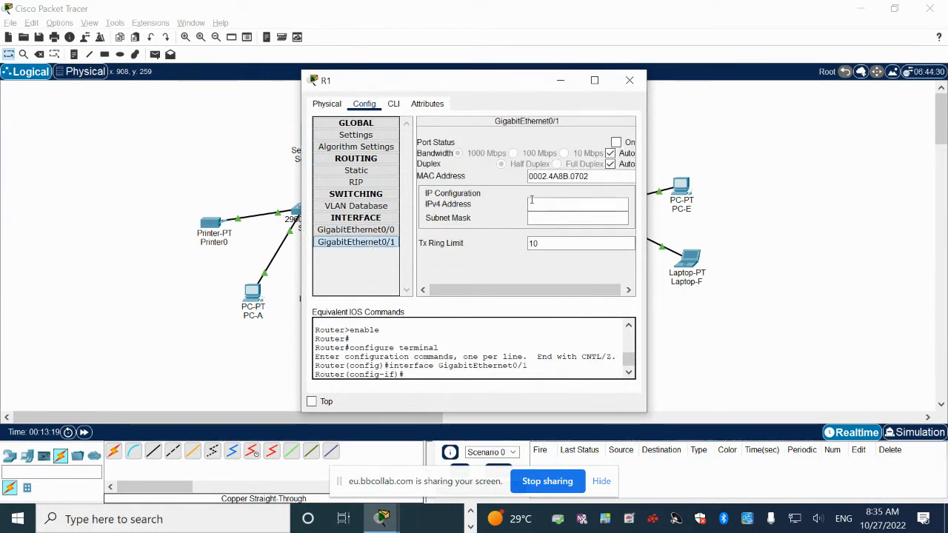
click(543, 204)
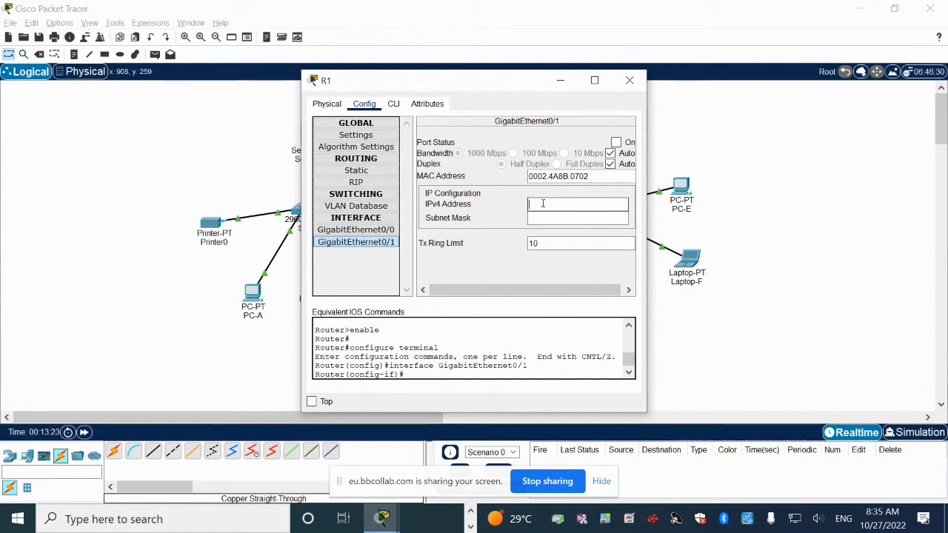
text(10.1.1.1)
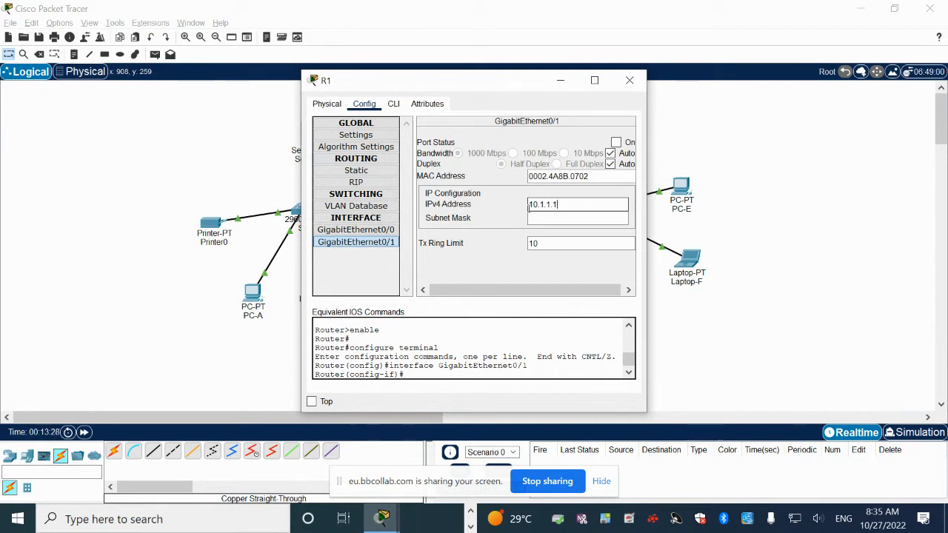
click(529, 217)
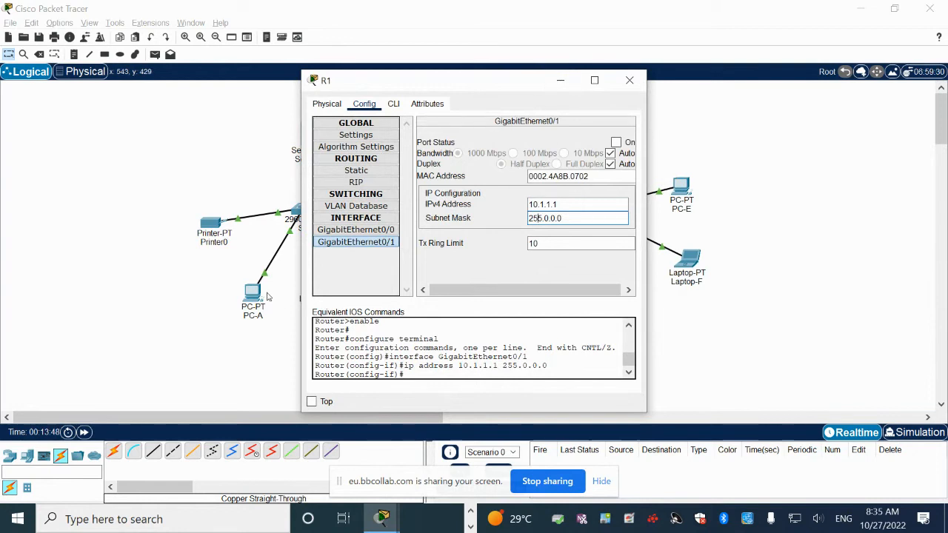
Check R1's addressing in the Word topology diagram, turn on the GigabitEthernet0/1 port in Packet Tracer and close R1's window.
key(alt+Tab)
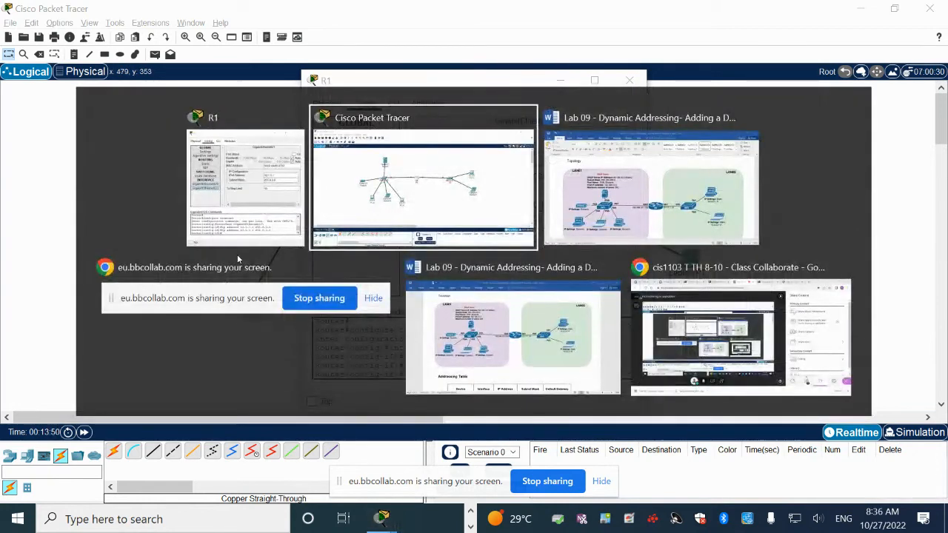
key(alt+Tab)
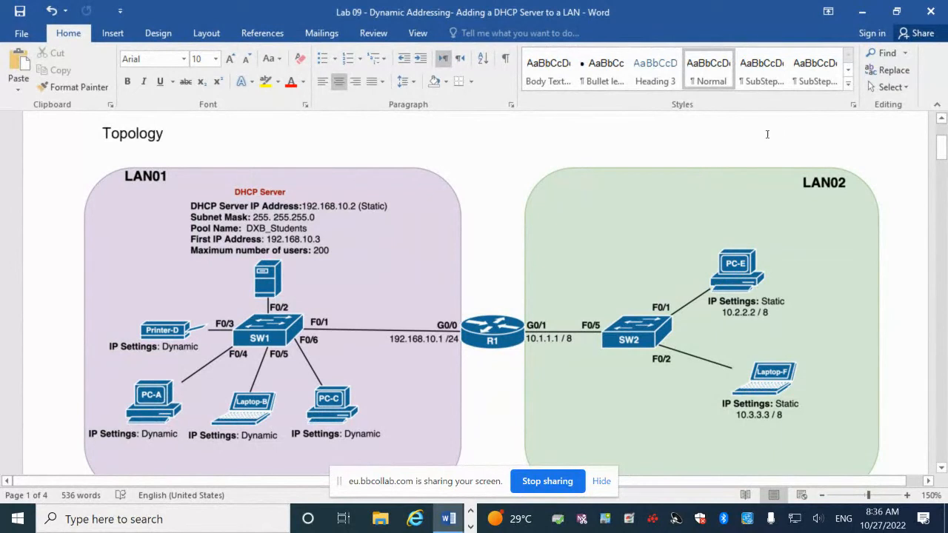
key(alt+Tab)
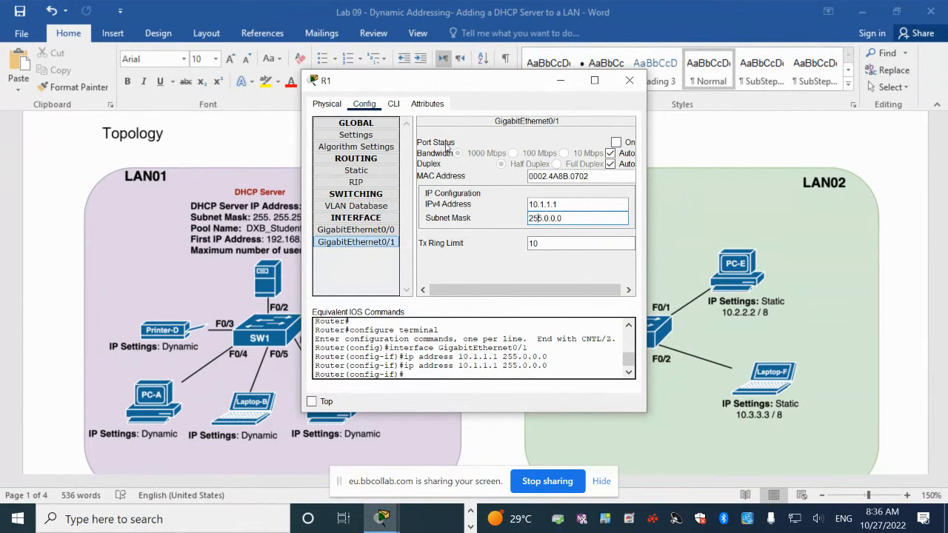
click(616, 142)
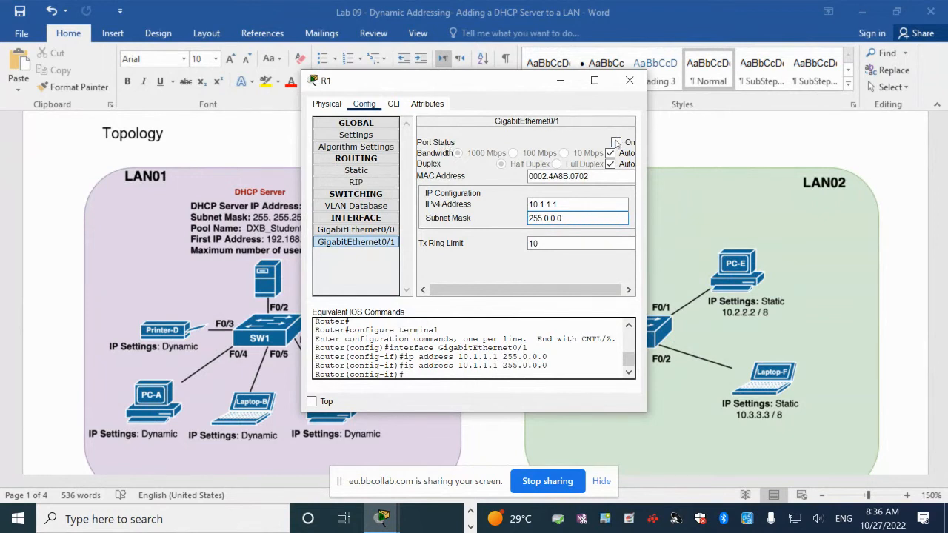
click(630, 80)
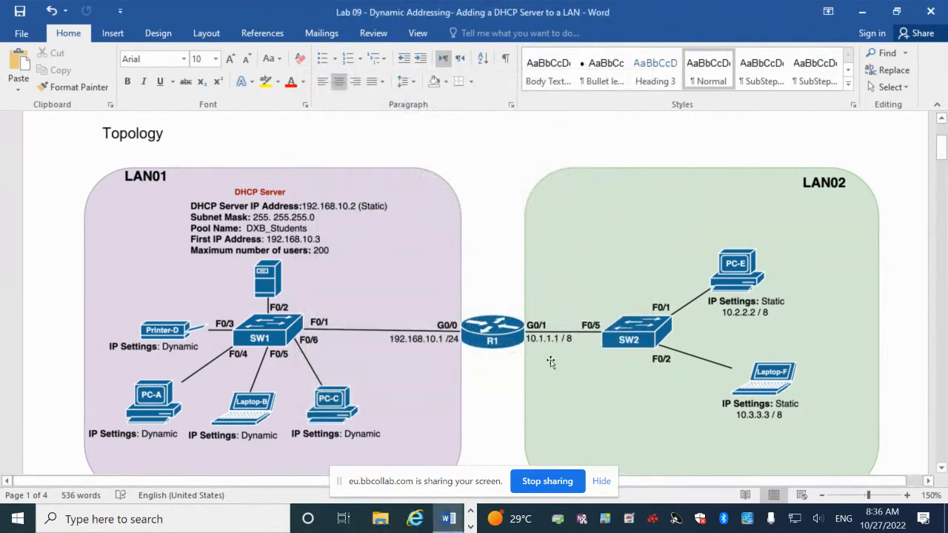
Read through the Word lab instructions down to Part 5 on configuring DHCP for LAN 01.
key(alt+Tab)
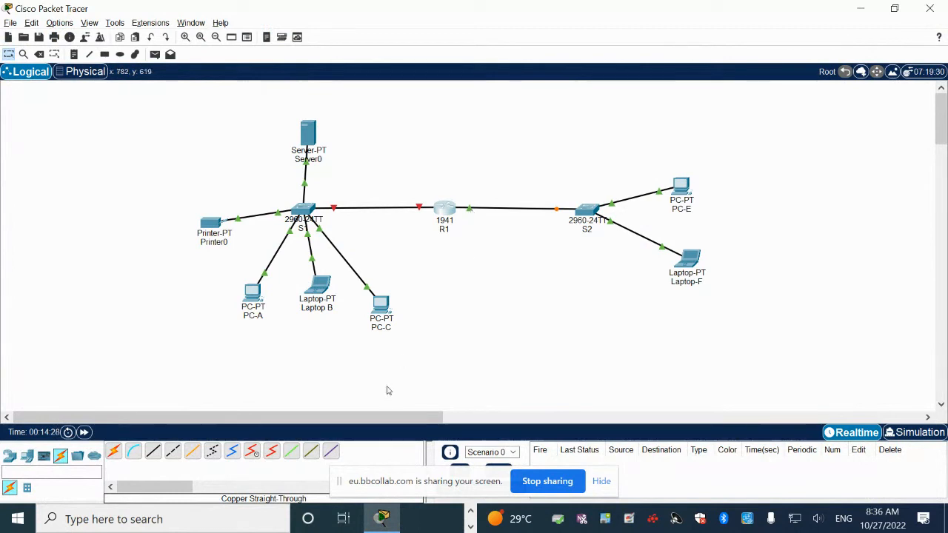
key(alt+Tab)
scroll(355, 348, down, 15)
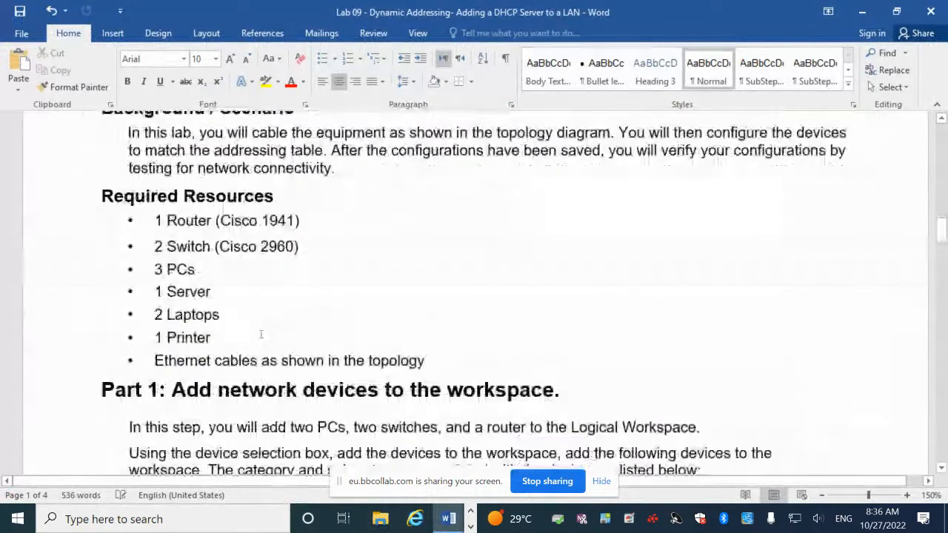
scroll(261, 335, down, 5)
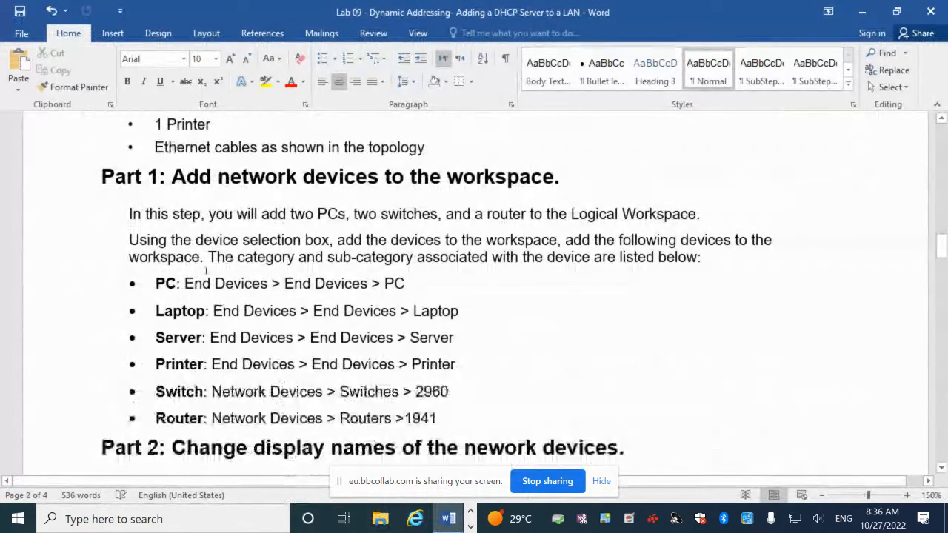
scroll(269, 247, down, 3)
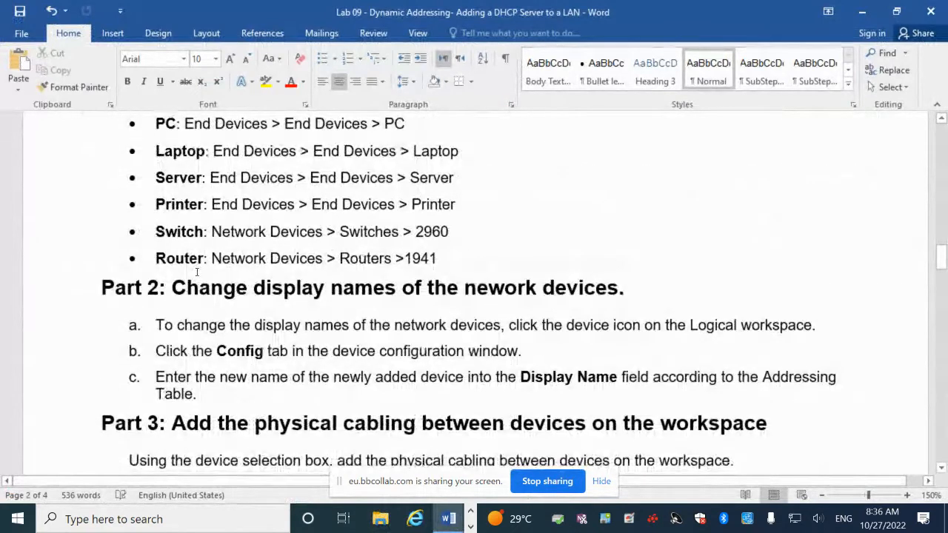
scroll(197, 272, down, 2)
scroll(196, 272, down, 3)
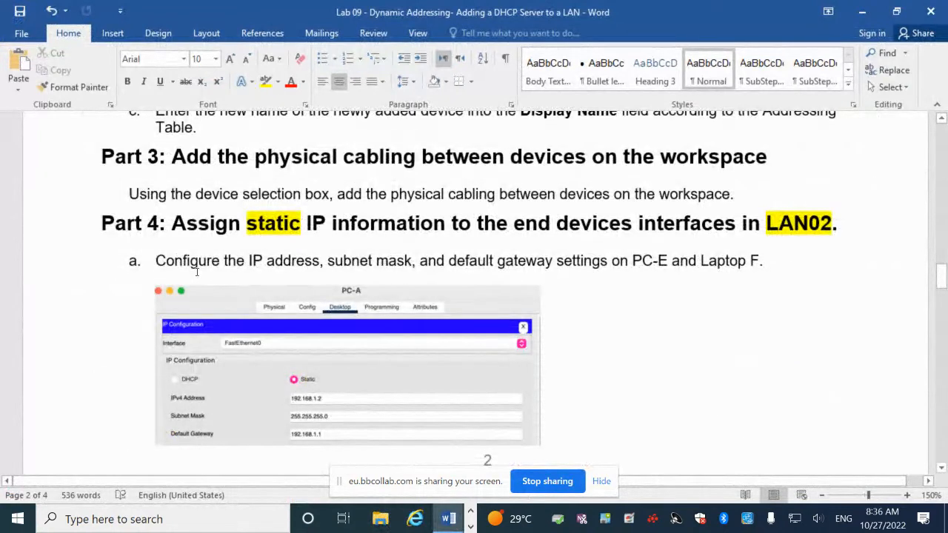
scroll(196, 272, down, 3)
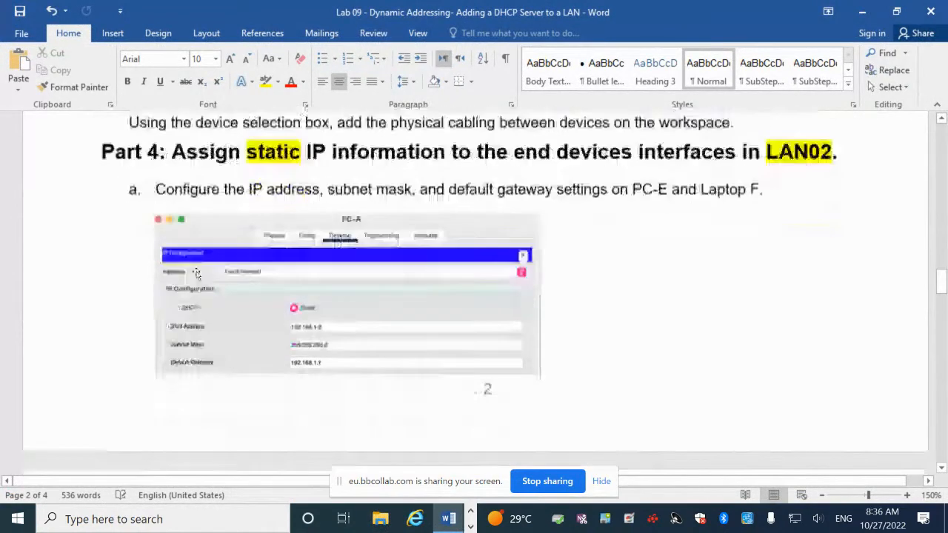
scroll(196, 274, down, 3)
scroll(197, 276, down, 4)
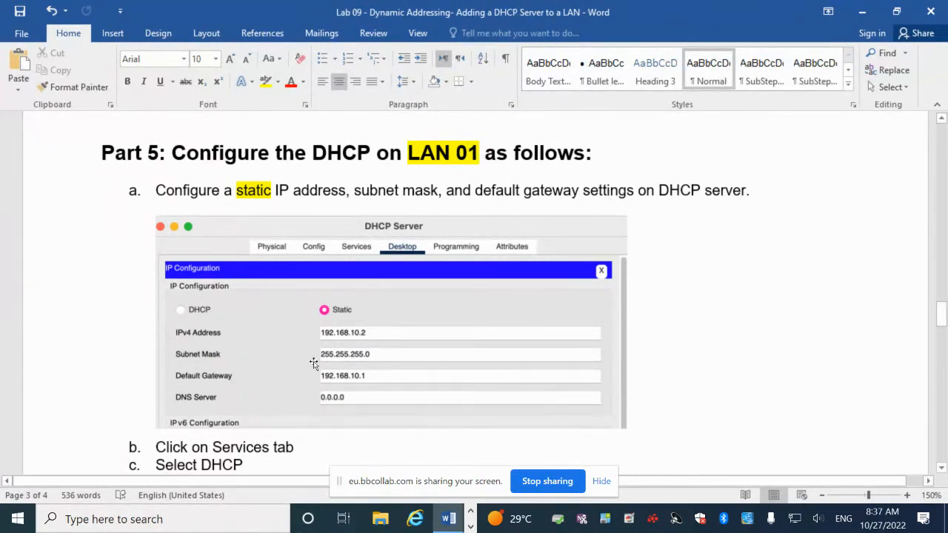
scroll(314, 363, down, 3)
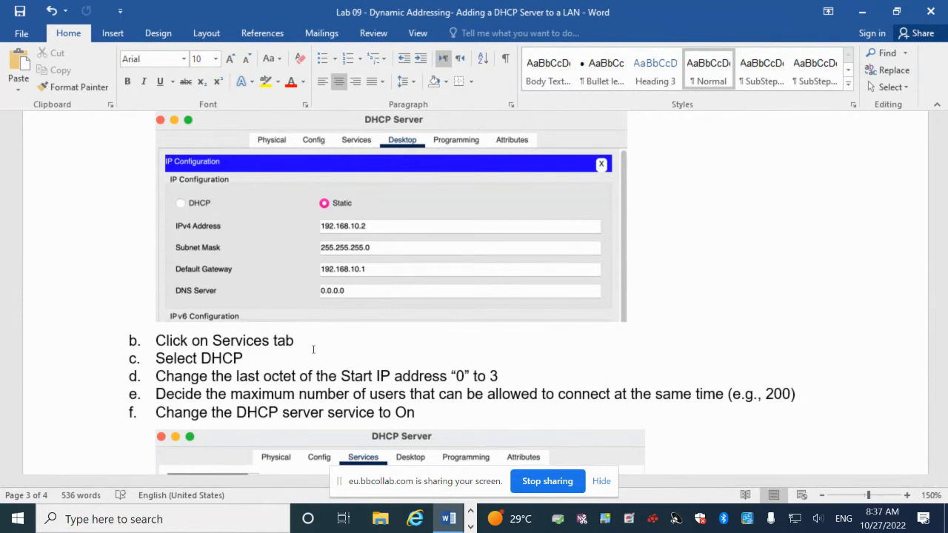
scroll(313, 349, down, 3)
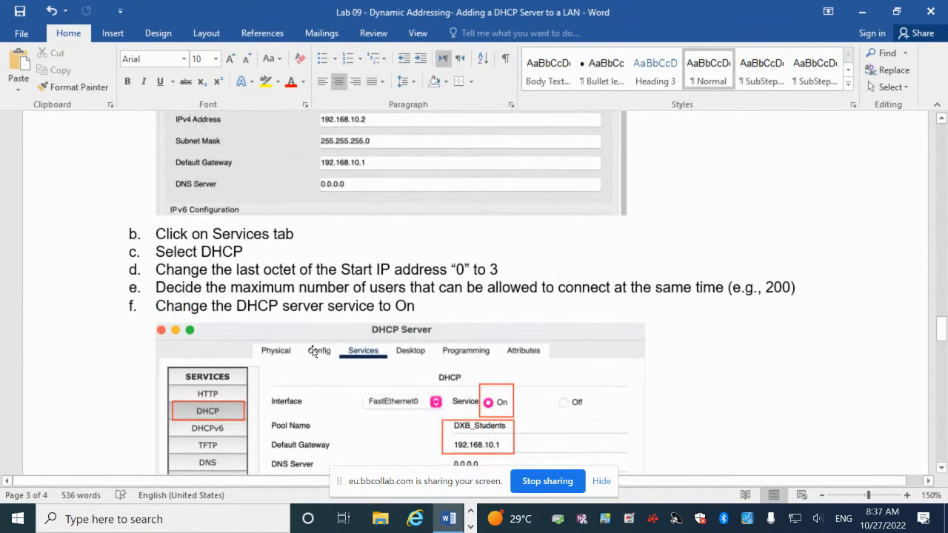
In Packet Tracer, give Server0 the static IPv4 address 192.168.10.2 with subnet mask 255.255.255.0.
key(alt+Tab)
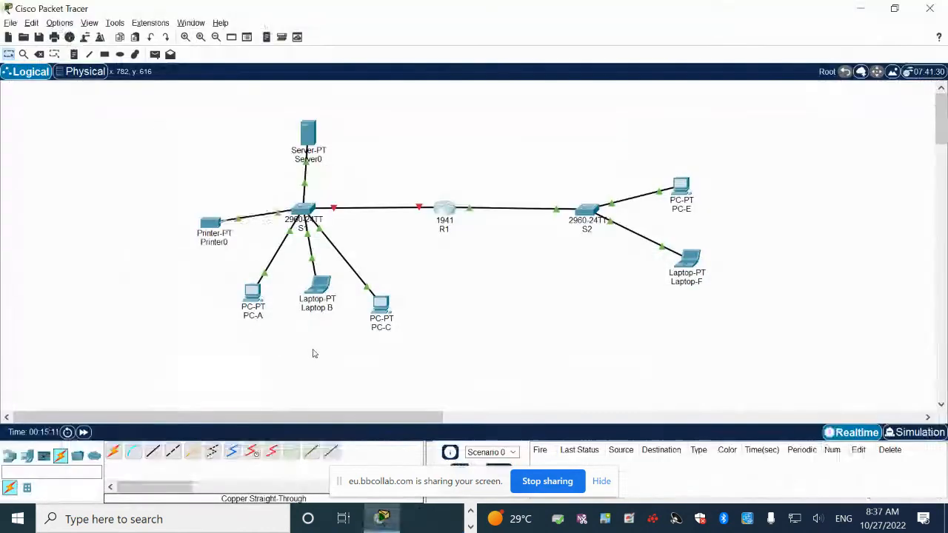
click(307, 133)
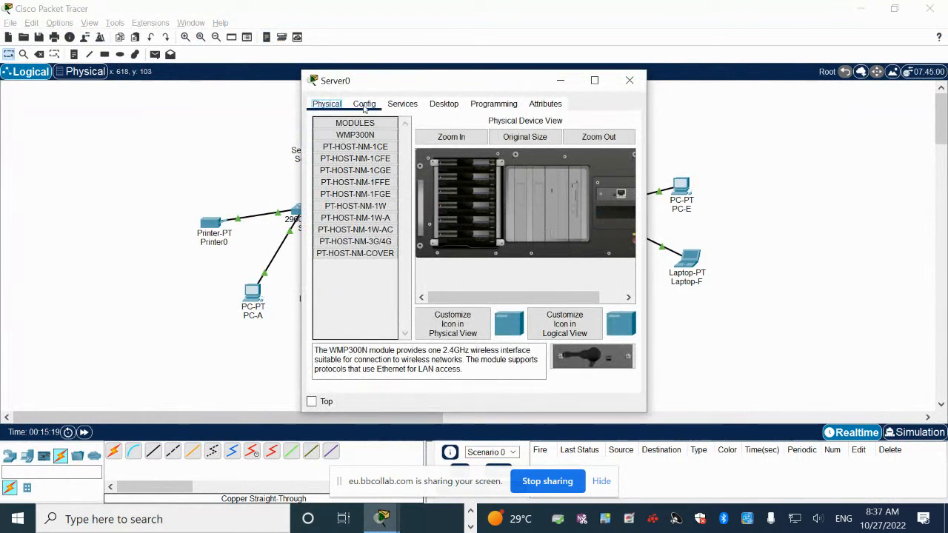
click(447, 105)
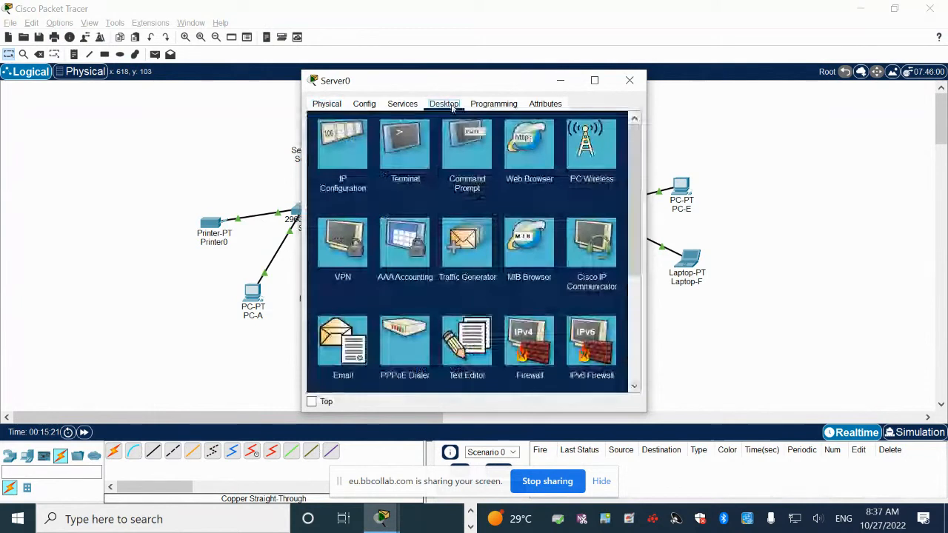
click(349, 155)
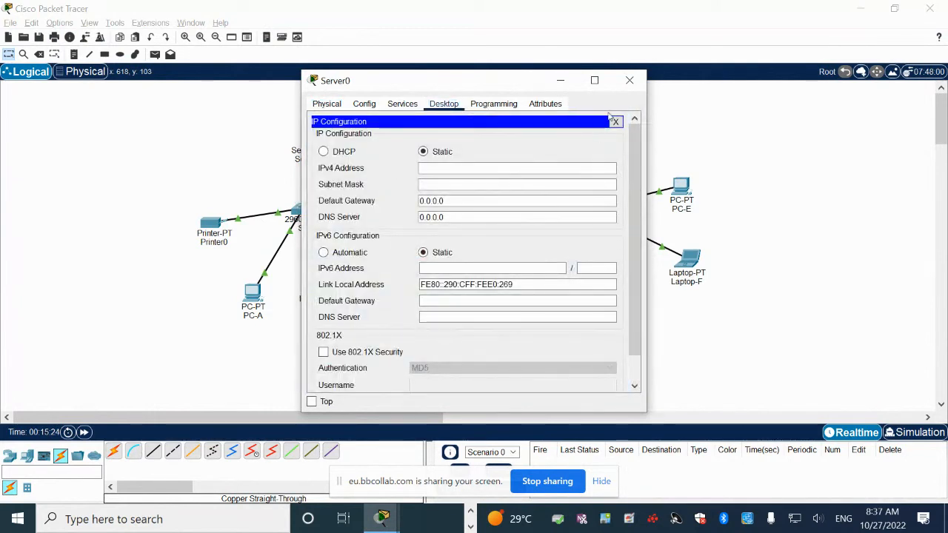
click(444, 169)
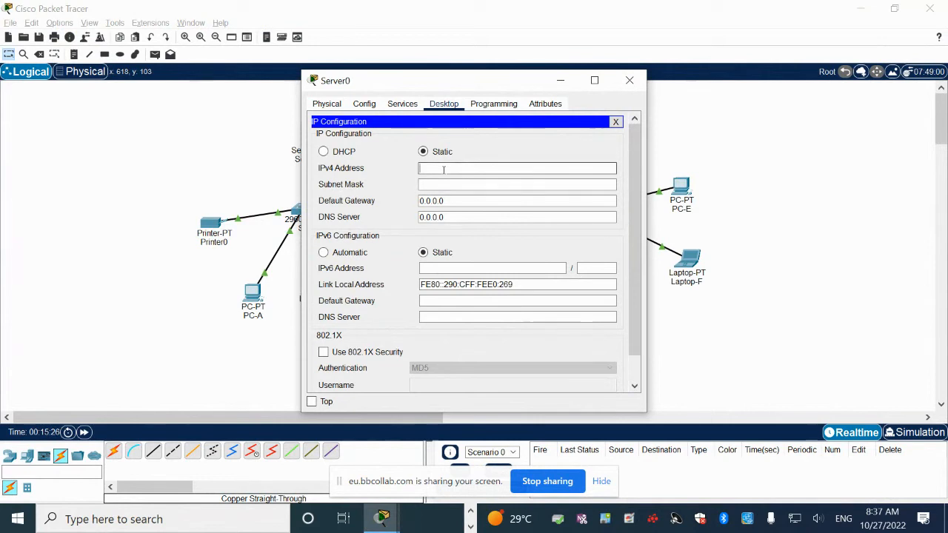
text(192.168)
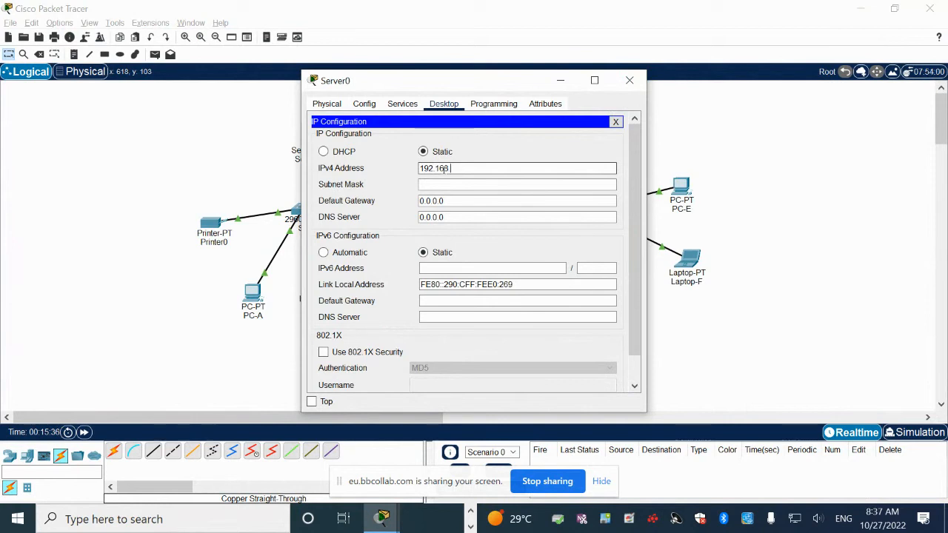
text(.10.2)
click(453, 184)
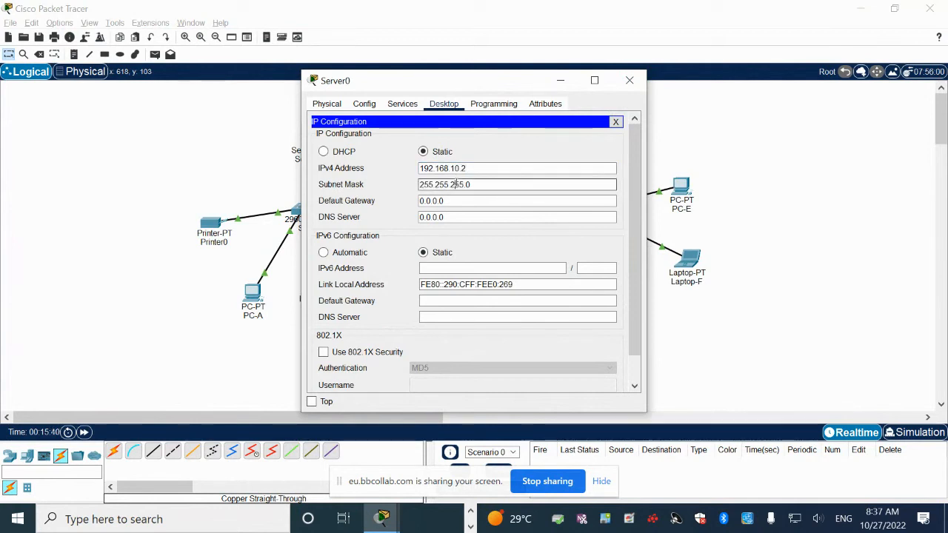
Set Server0's IPv4 default gateway to 192.168.10.1 and close its window.
click(452, 200)
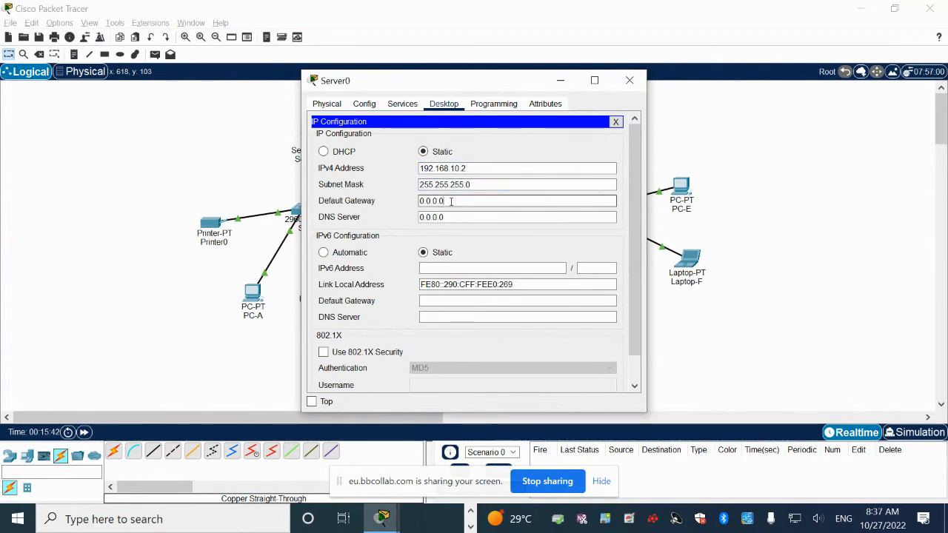
drag(475, 87, 614, 72)
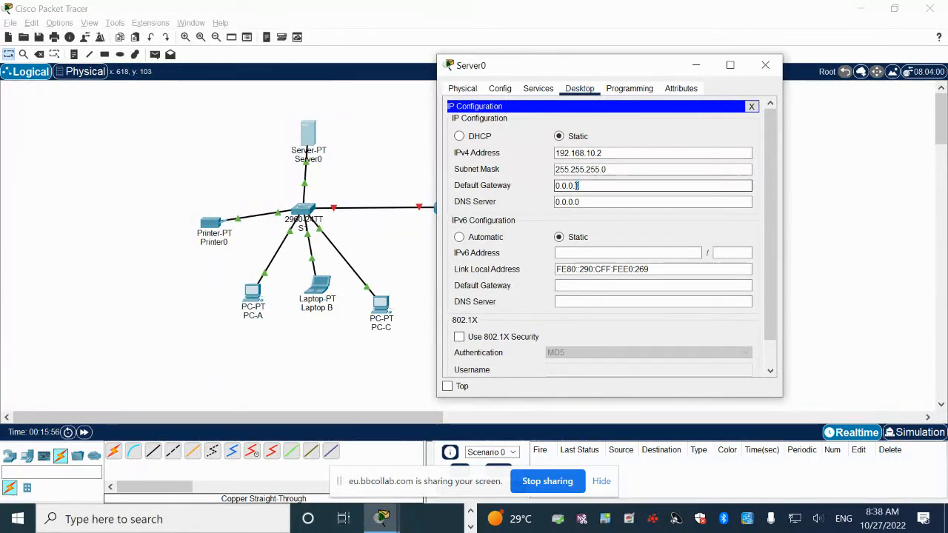
drag(584, 186, 543, 188)
text(192.1)
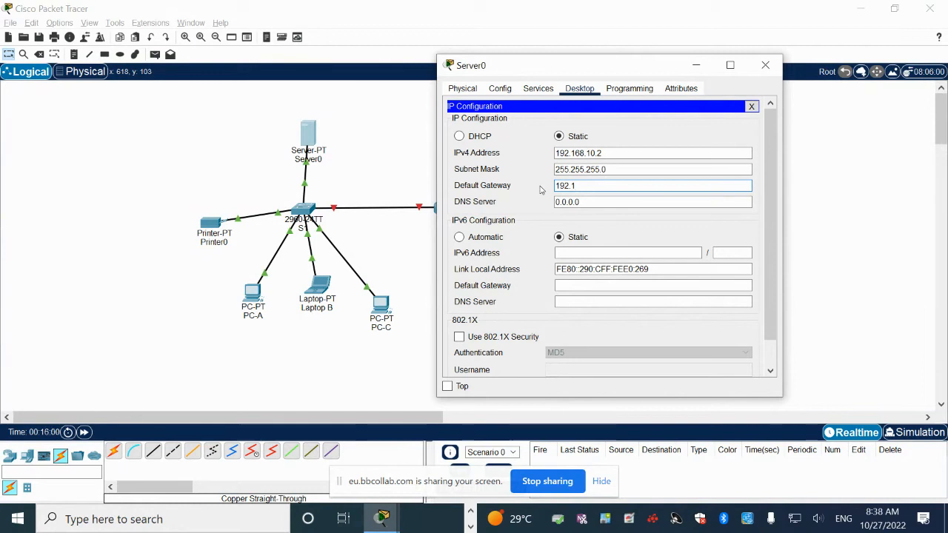
text(68.)
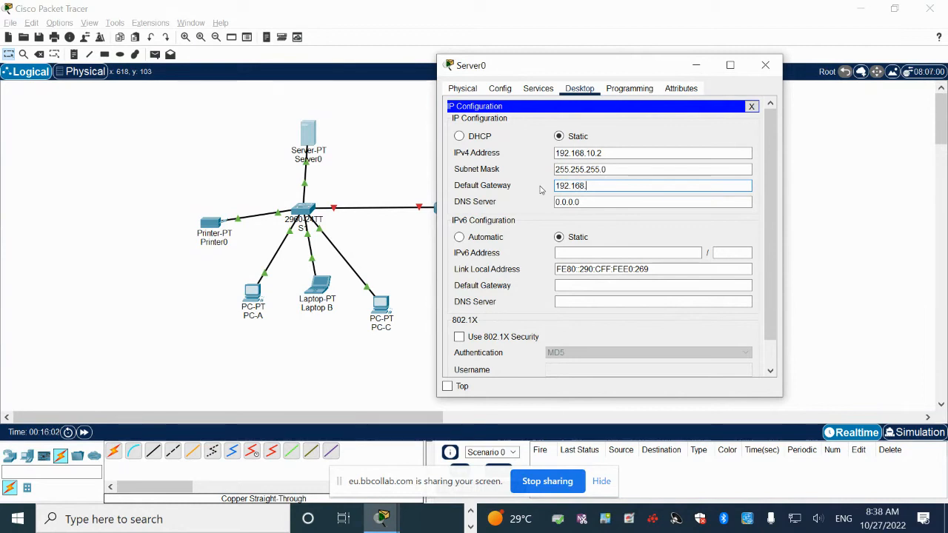
text(10.1)
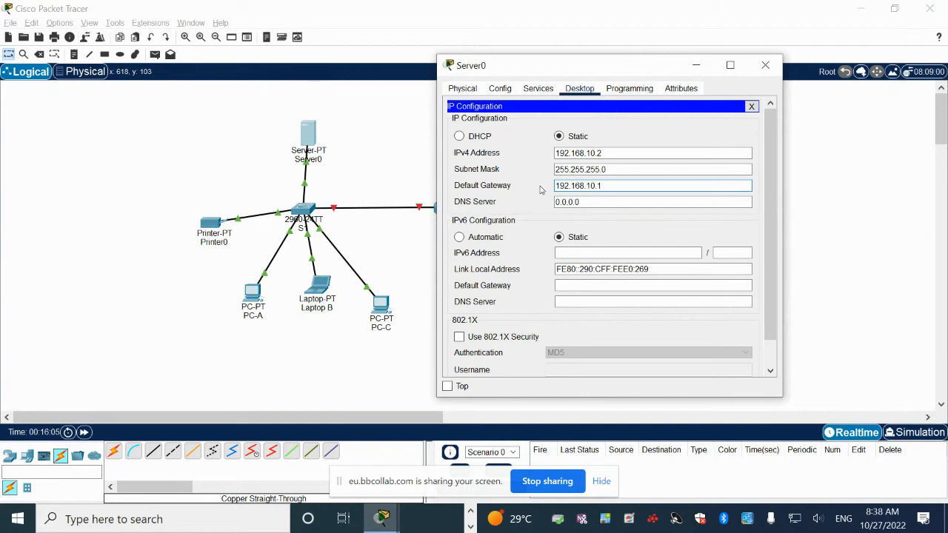
click(631, 229)
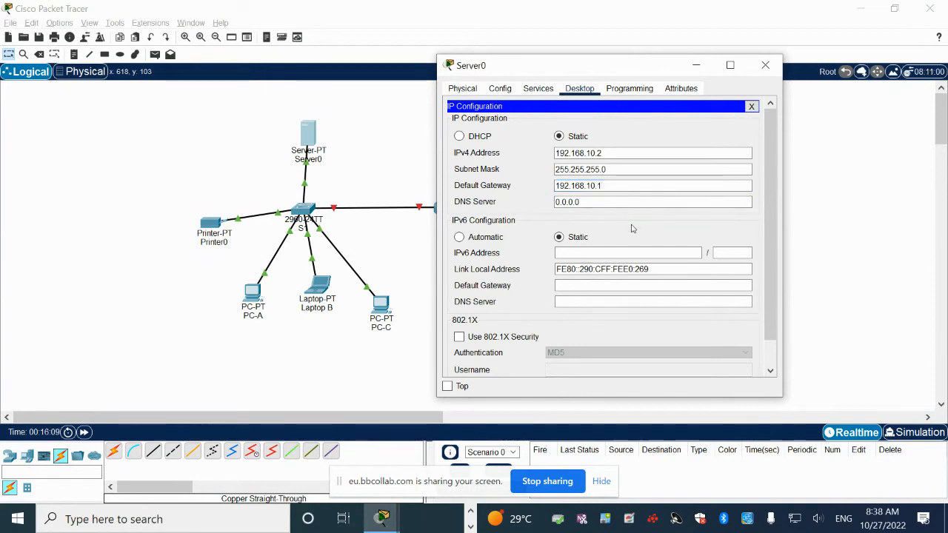
click(765, 65)
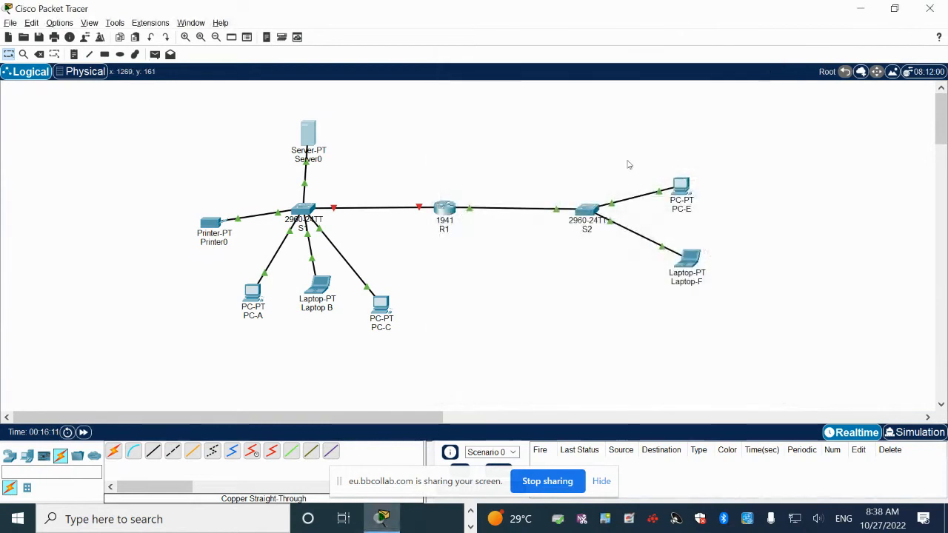
Read the Word instructions for the server's DHCP service and pool settings, and Part 6 on dynamic addressing in LAN01.
key(alt+Tab)
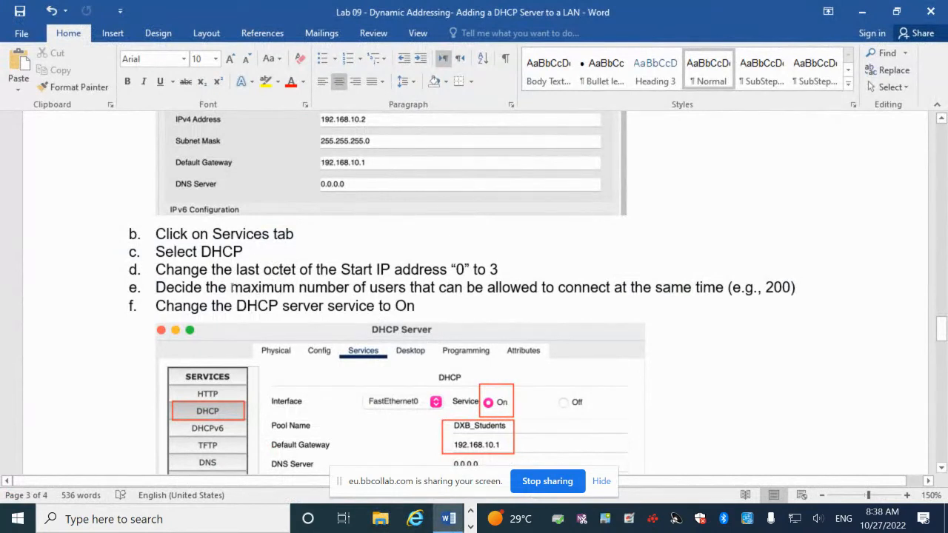
scroll(232, 288, down, 1)
scroll(231, 289, up, 3)
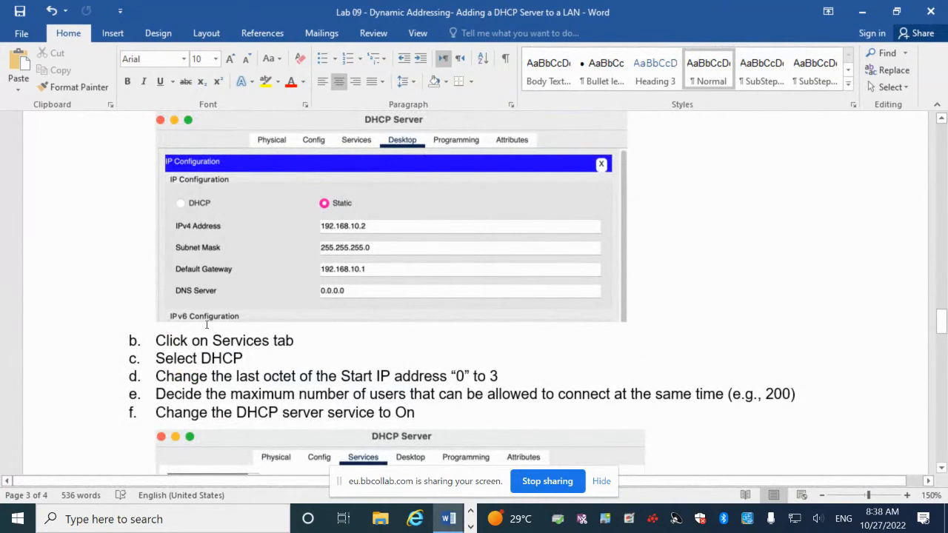
scroll(339, 289, down, 3)
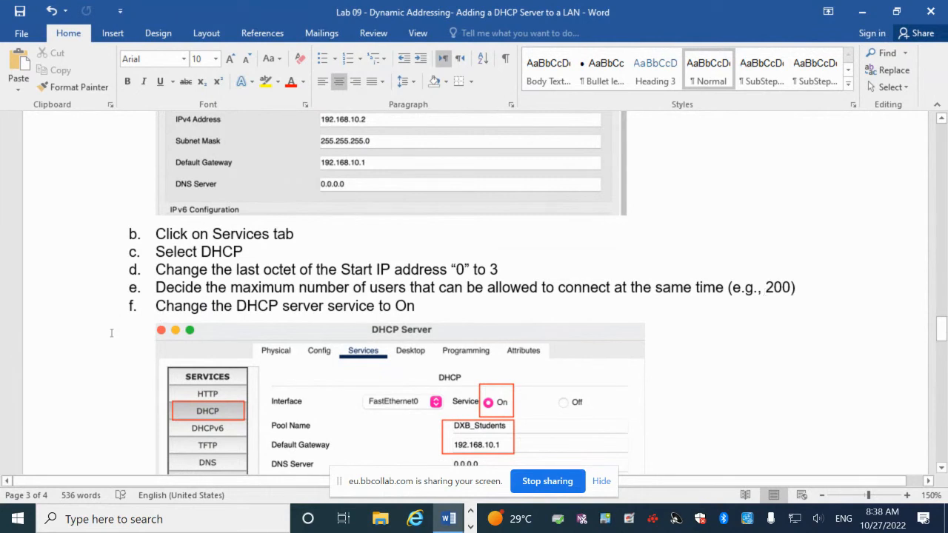
scroll(111, 332, down, 3)
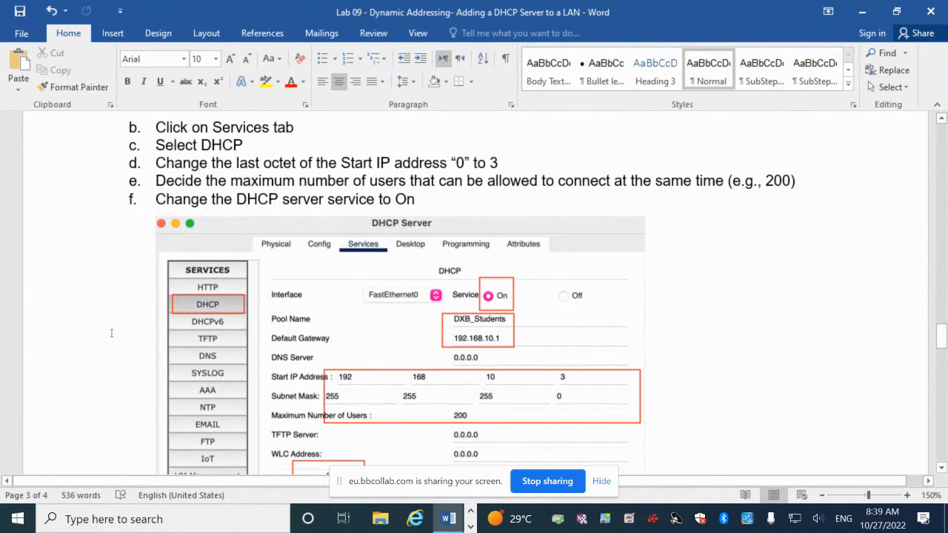
scroll(111, 333, down, 5)
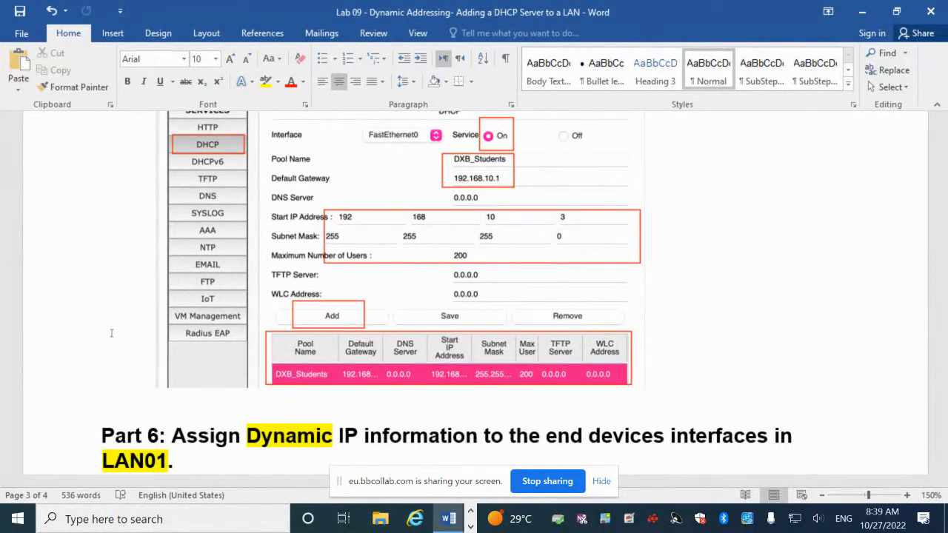
scroll(111, 333, down, 3)
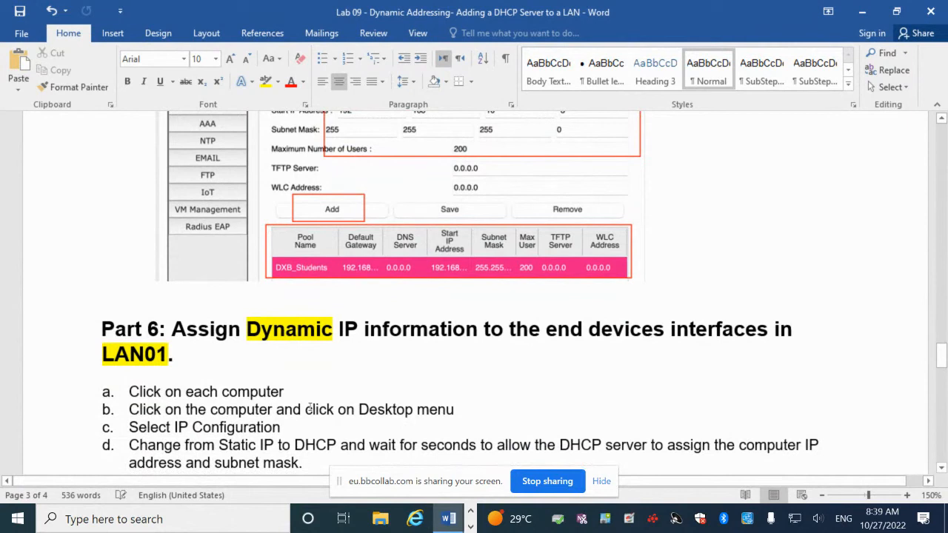
key(alt)
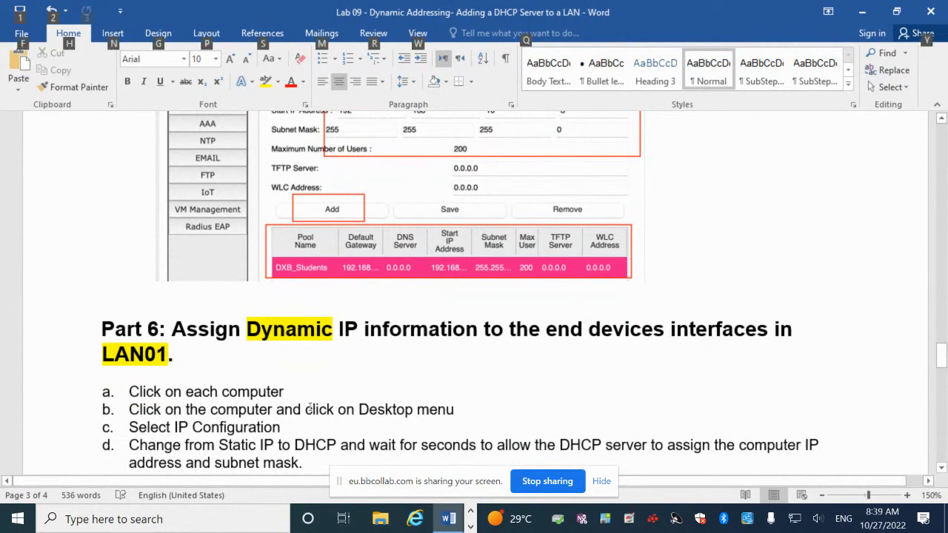
Review Server0's IP configuration in Packet Tracer, moving its window clear of the LAN01 topology.
key(alt+Tab)
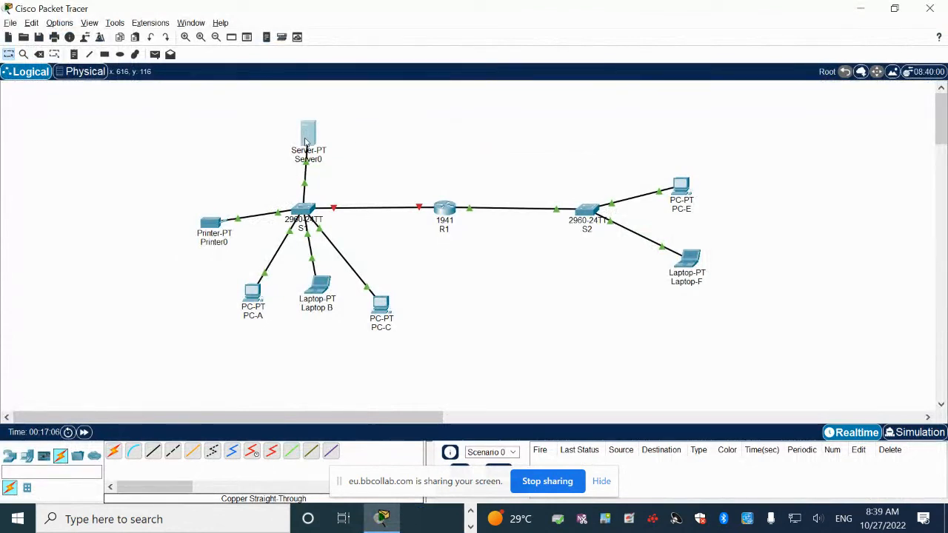
mouse_move(306, 140)
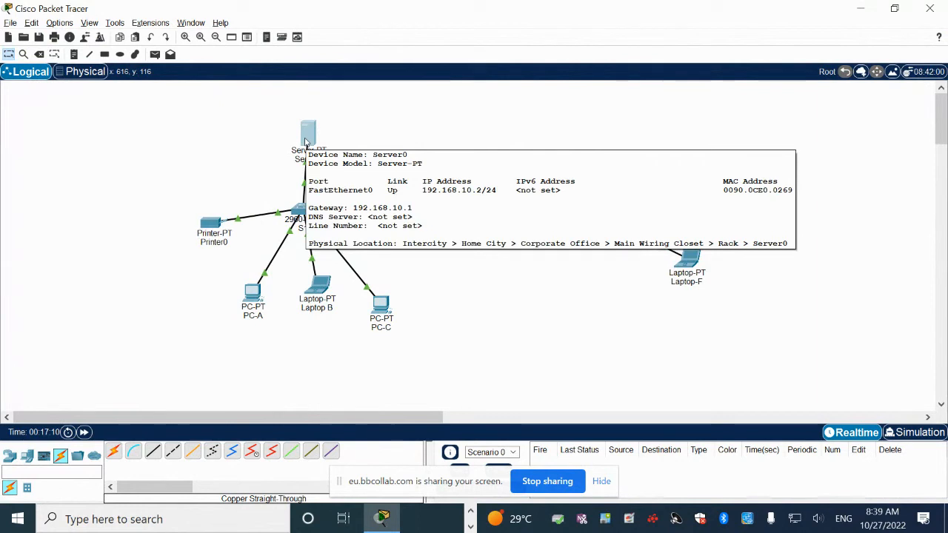
click(306, 140)
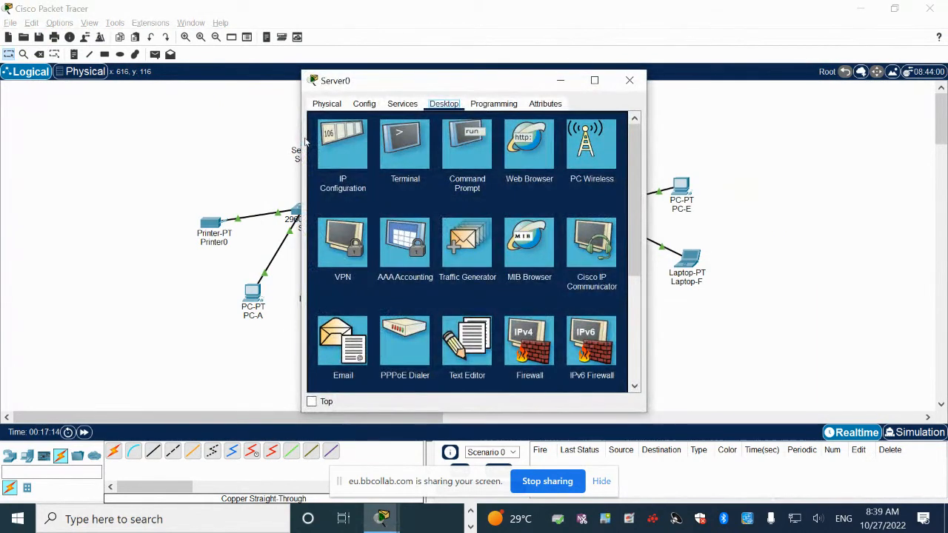
click(349, 153)
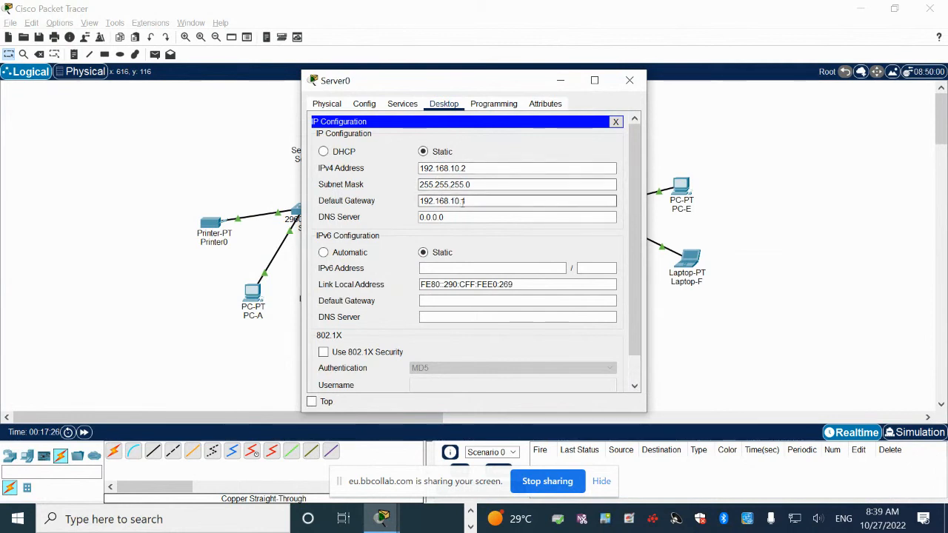
drag(468, 85, 806, 21)
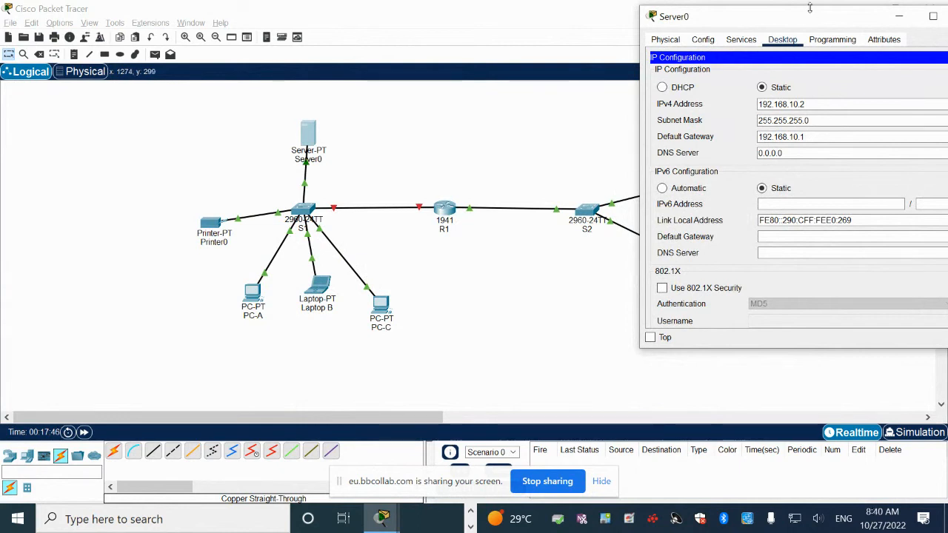
Turn on Server0's DHCP service for its FastEthernet0 interface.
drag(802, 17, 589, 20)
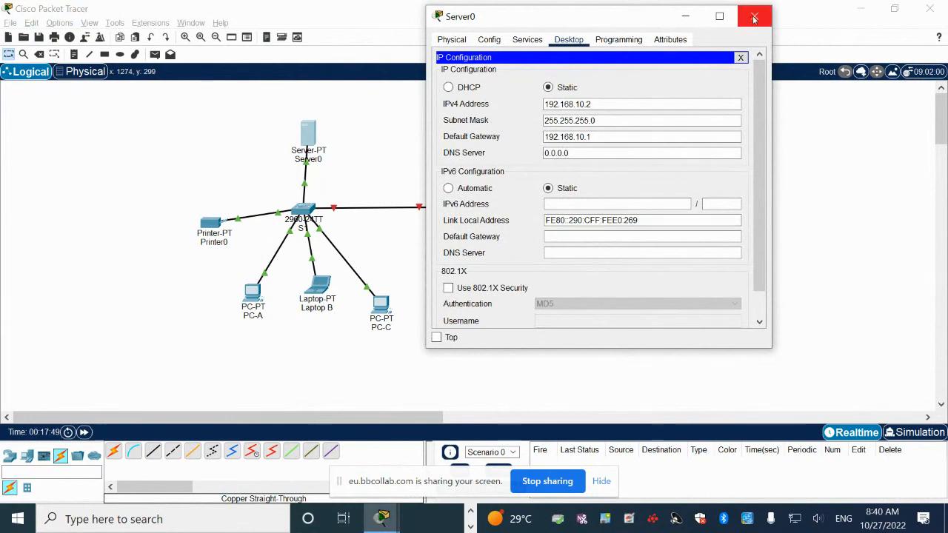
click(527, 41)
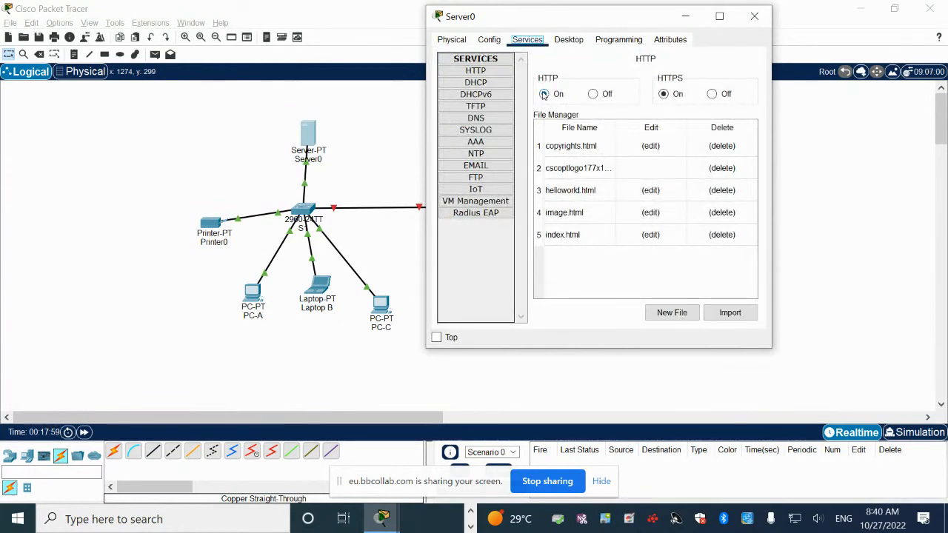
click(474, 71)
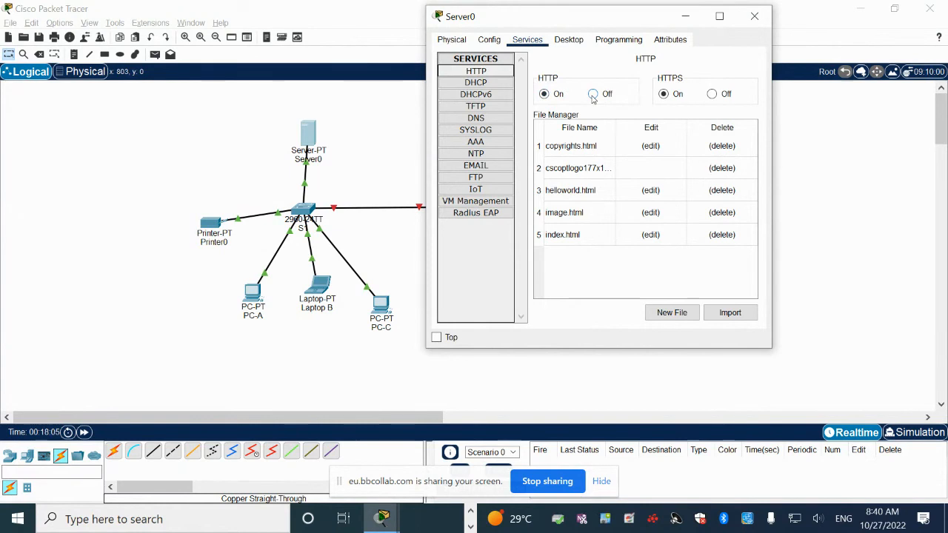
click(477, 84)
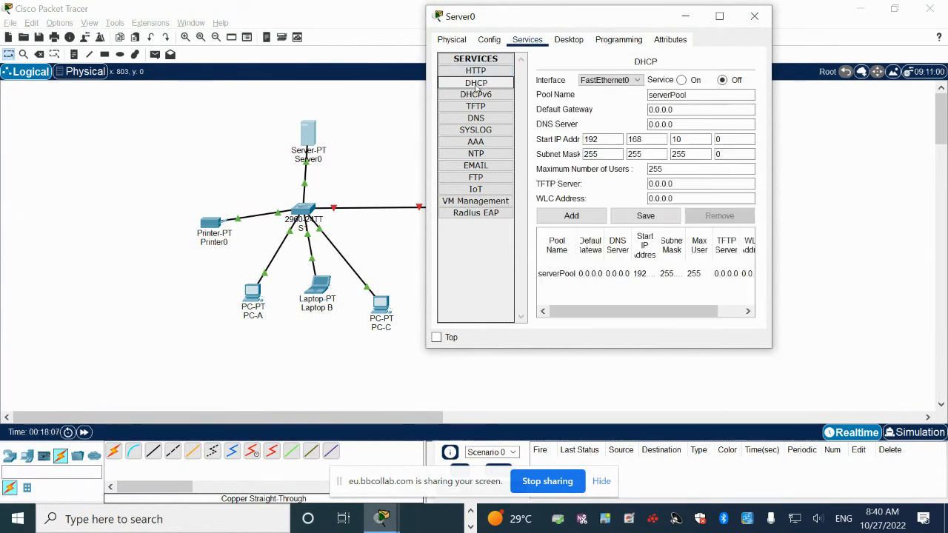
click(681, 80)
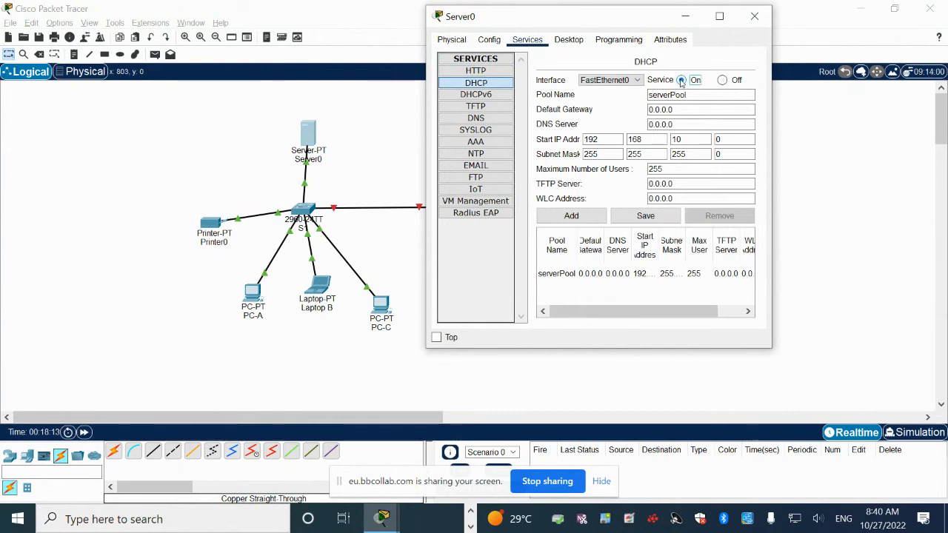
Set the default gateway of Server0's serverPool DHCP pool to 192.168.10.1.
click(695, 111)
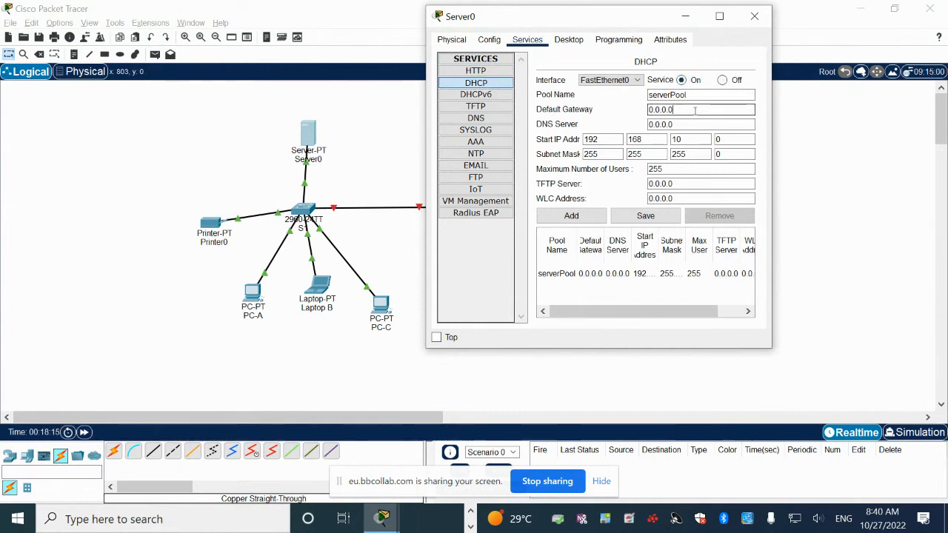
key(BackSpace)
key(BackSpace)
key(BackSpace)
key(BackSpace)
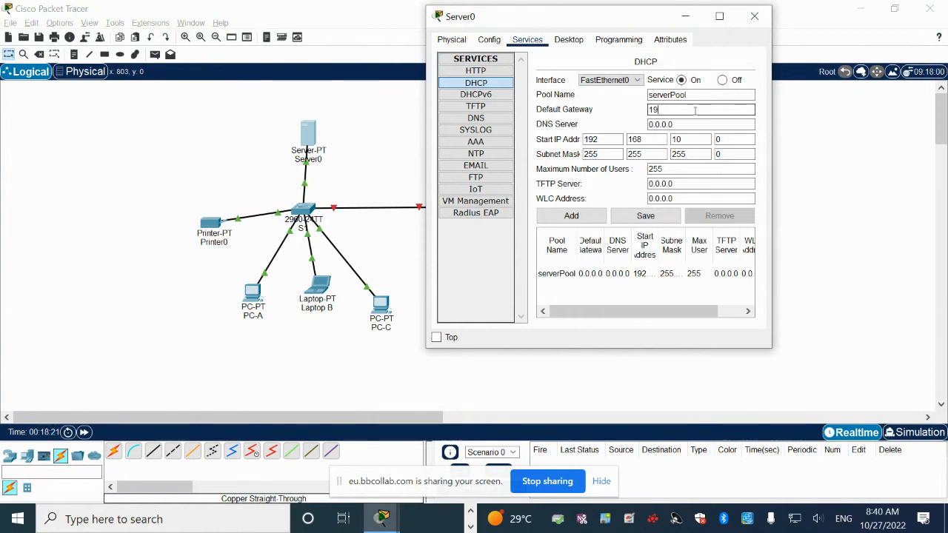
text(192.168.10.1)
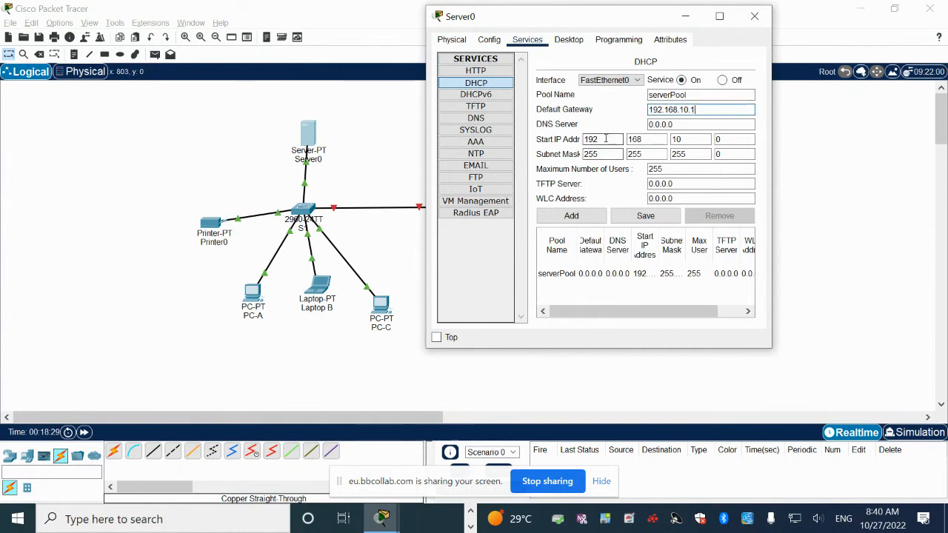
Set the pool's start IP address to 192.168.10.3 and maximum number of users to 200, and close Server0's window.
click(728, 139)
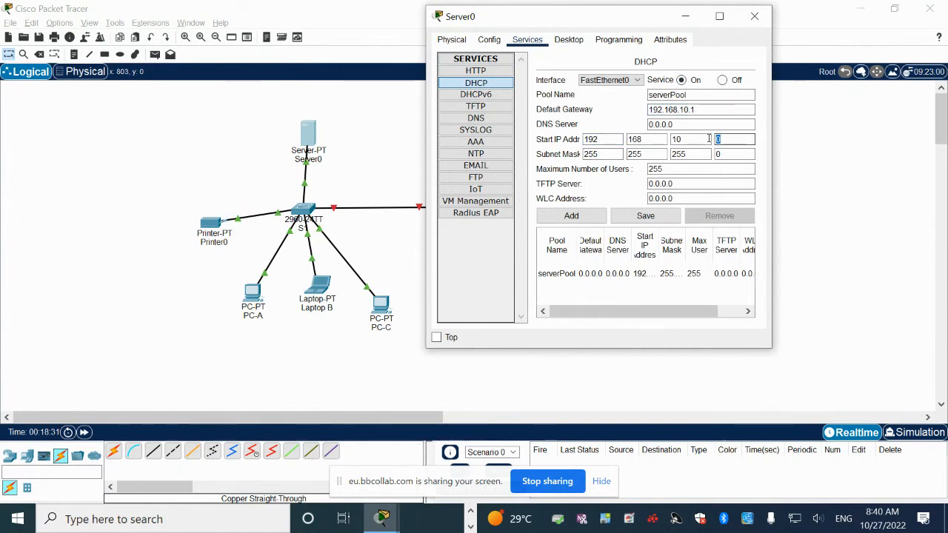
drag(718, 139, 709, 139)
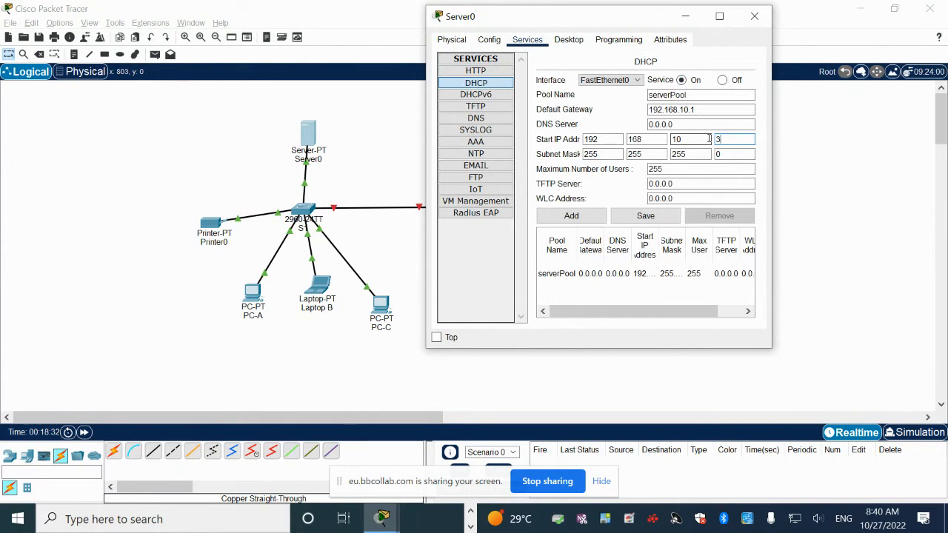
click(726, 156)
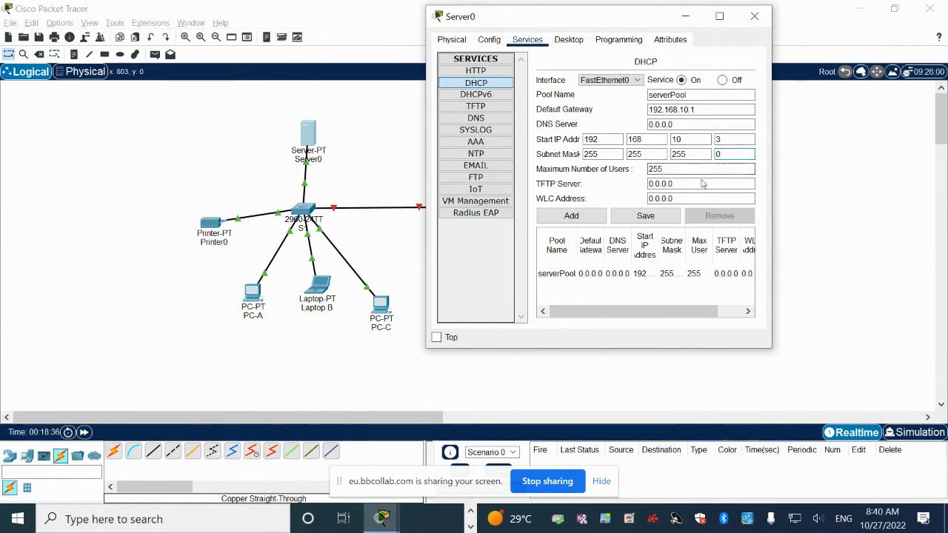
drag(684, 169, 641, 168)
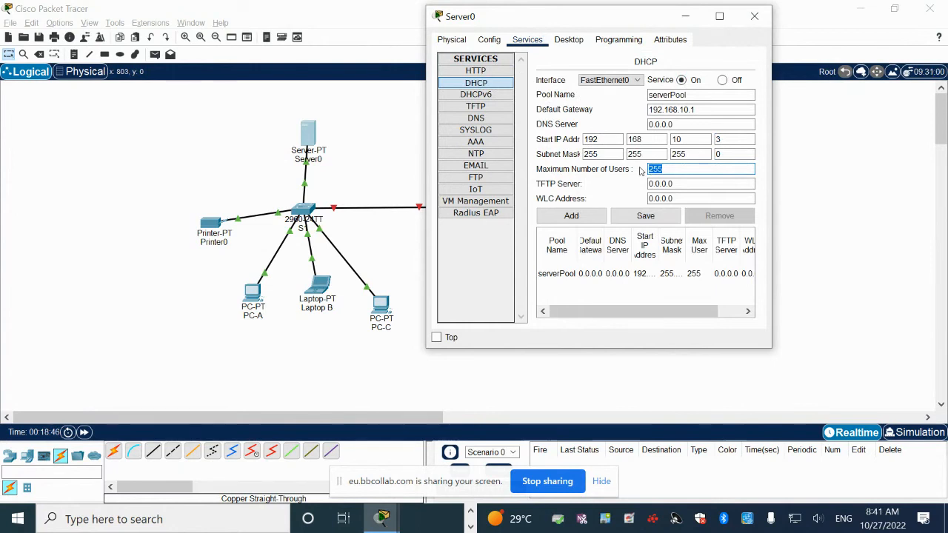
text(200)
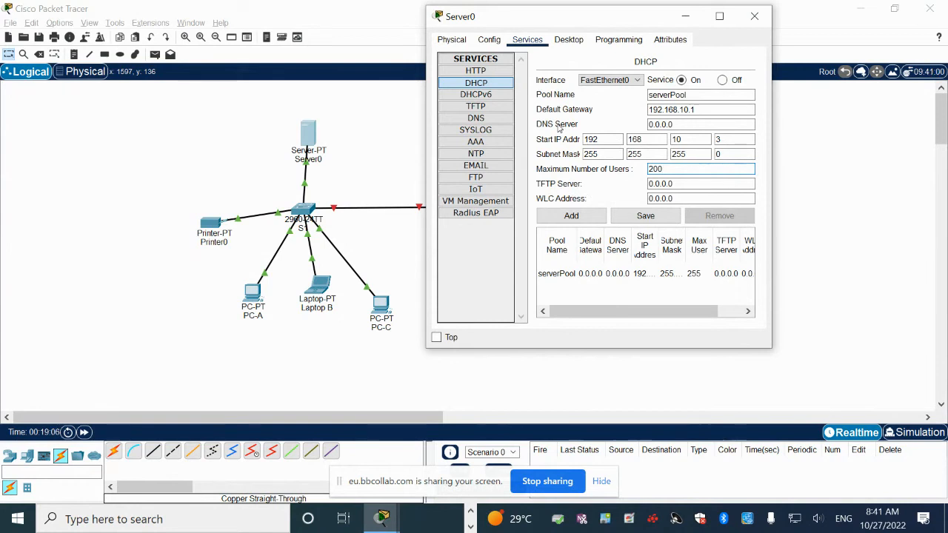
click(755, 17)
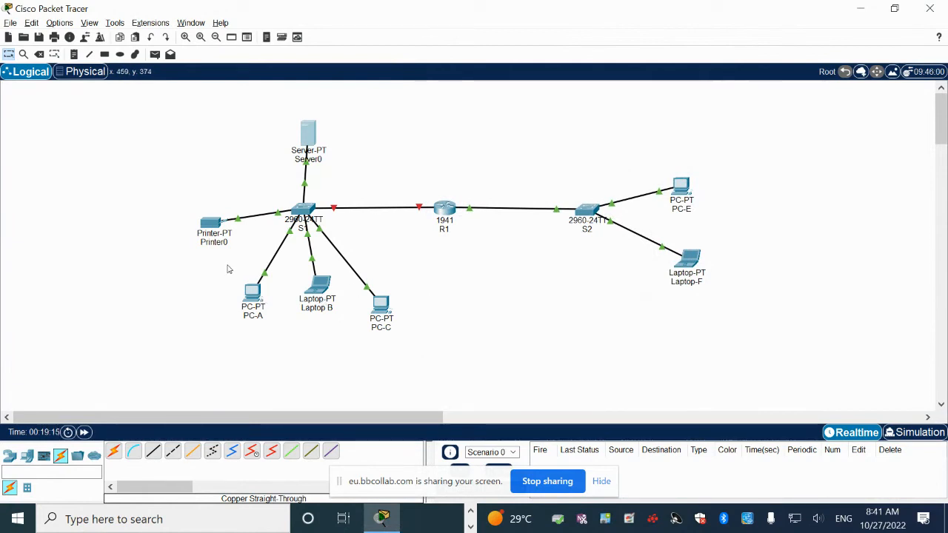
Switch PC-A's IPv4 configuration from static to DHCP and close its window once it has requested an address.
click(253, 293)
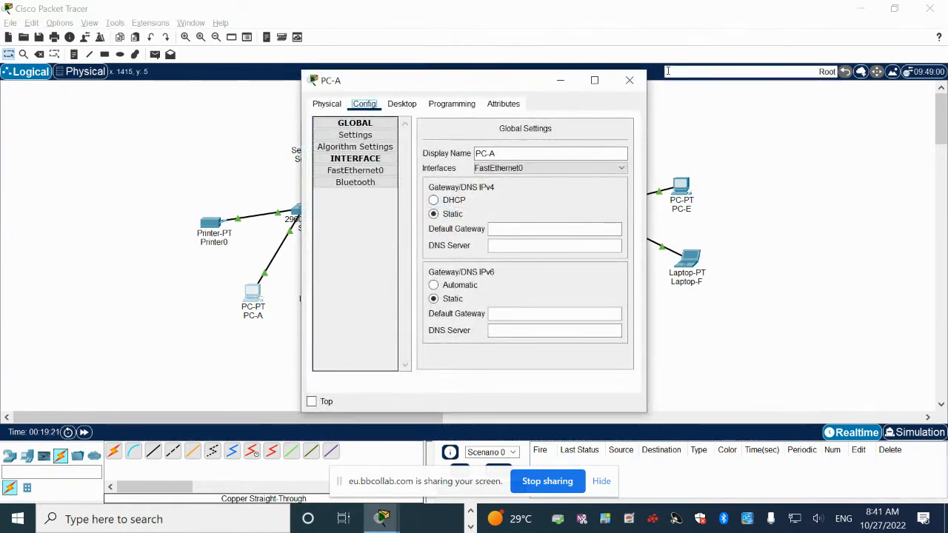
click(629, 80)
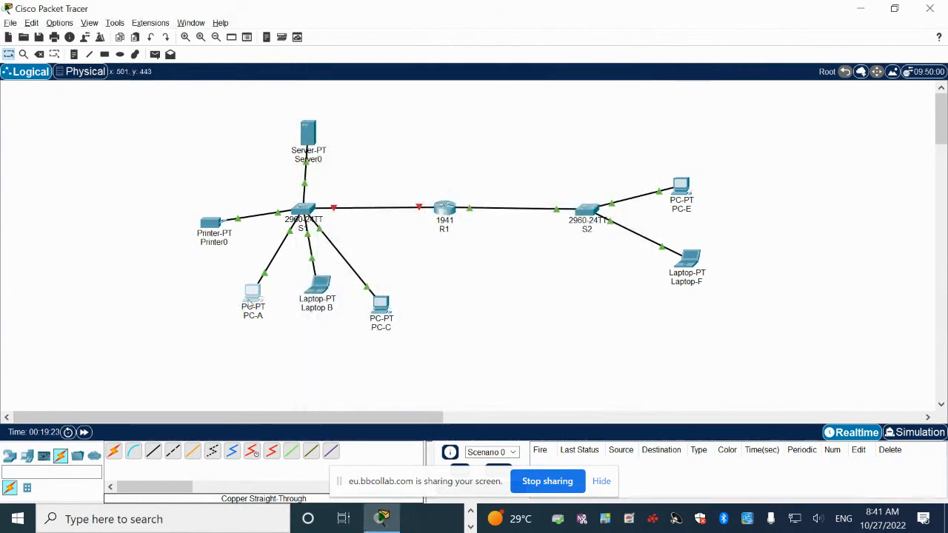
click(252, 302)
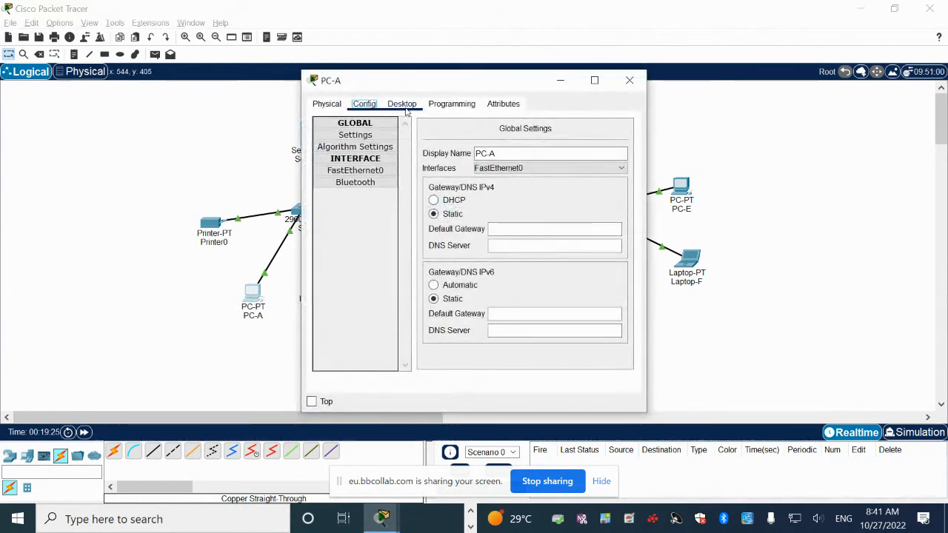
click(403, 103)
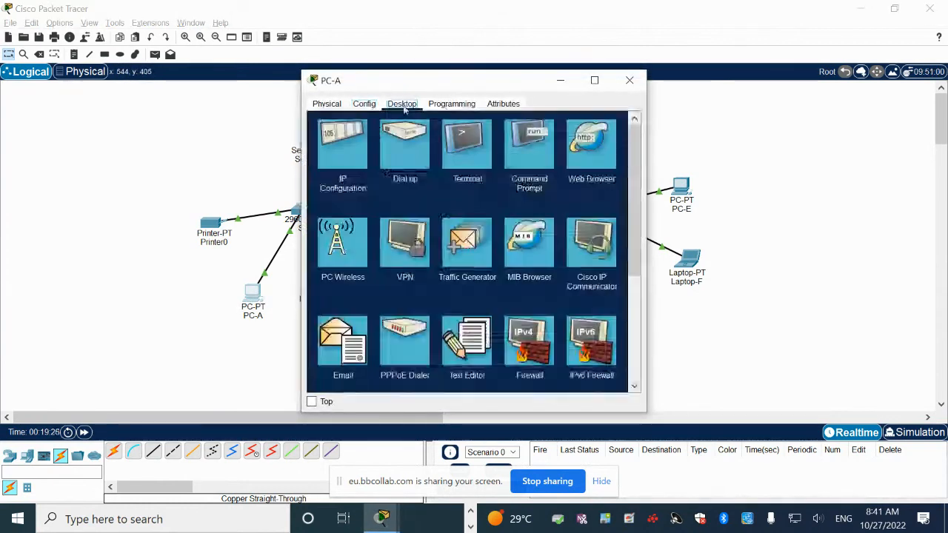
click(357, 148)
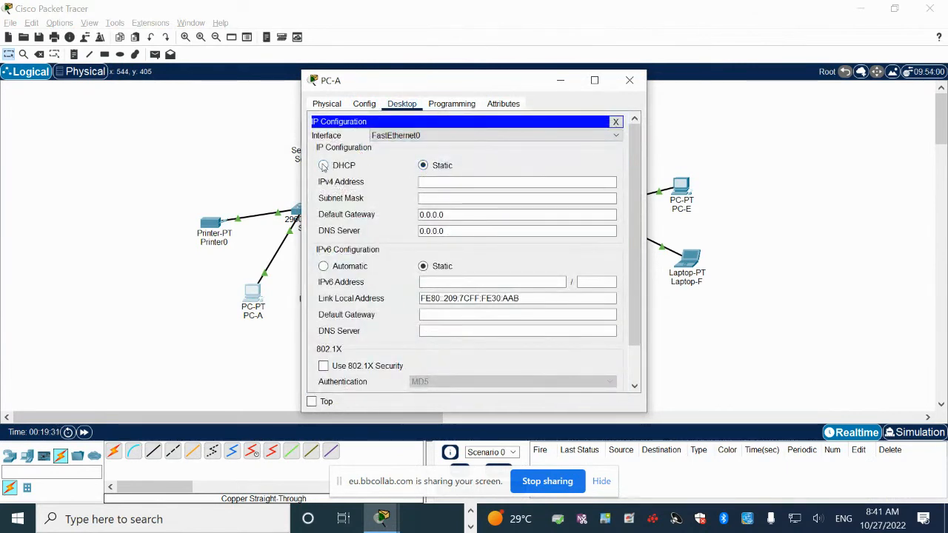
click(324, 165)
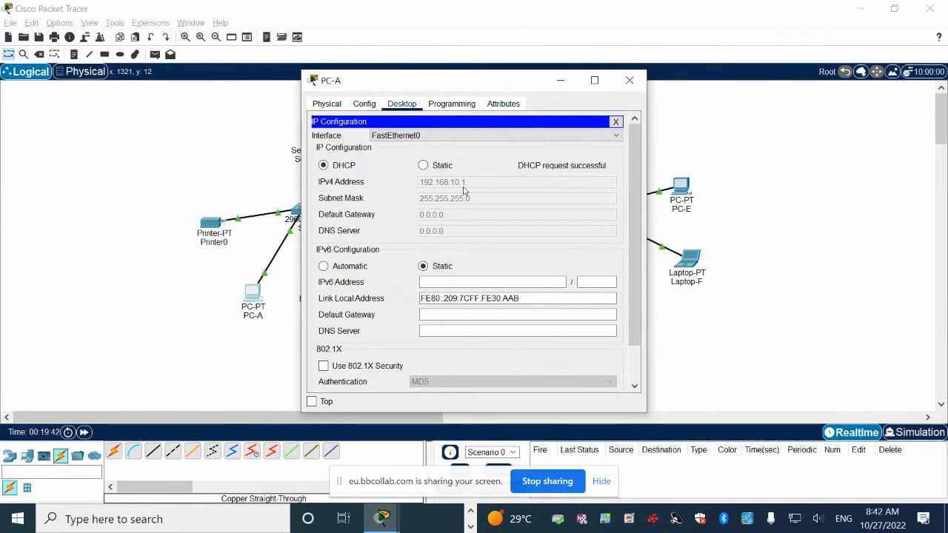
click(630, 80)
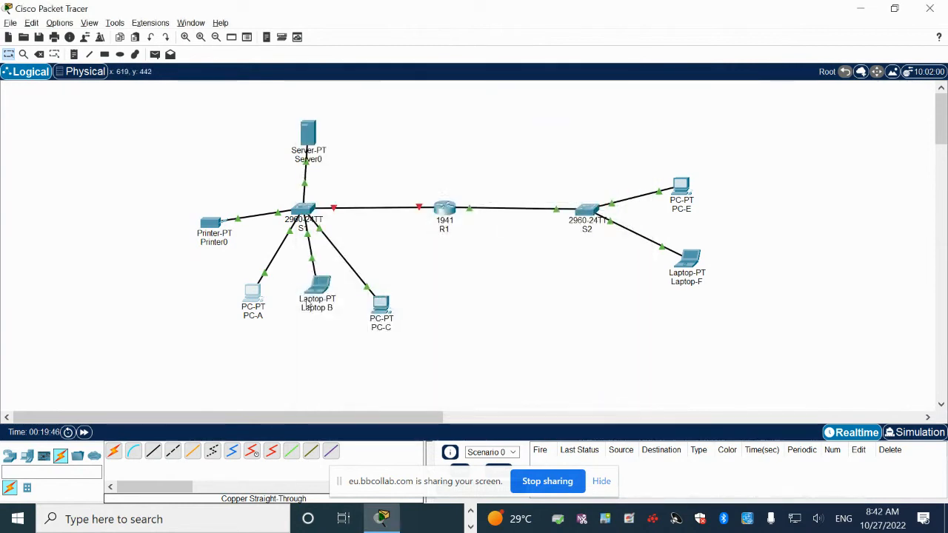
Switch Laptop B's IPv4 configuration from static to DHCP and close its window.
click(309, 299)
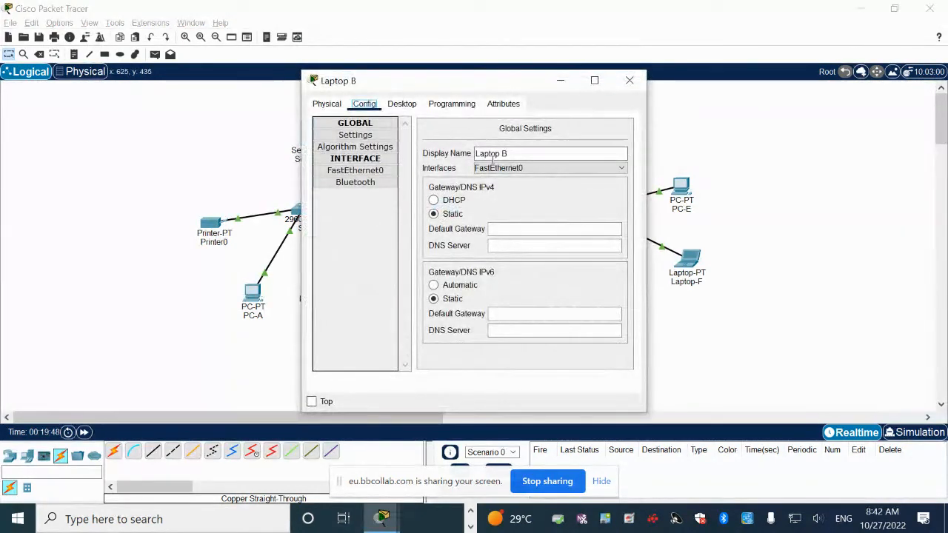
click(401, 103)
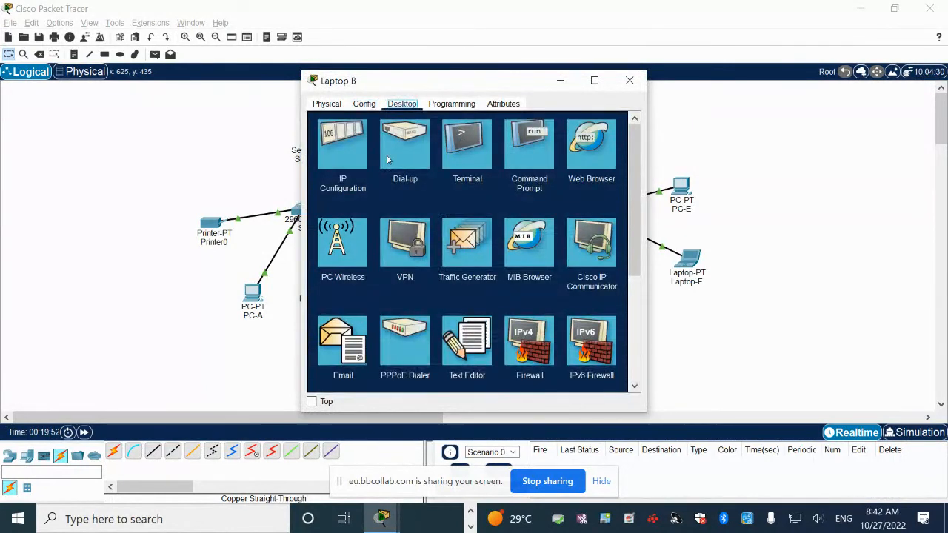
click(341, 152)
click(323, 165)
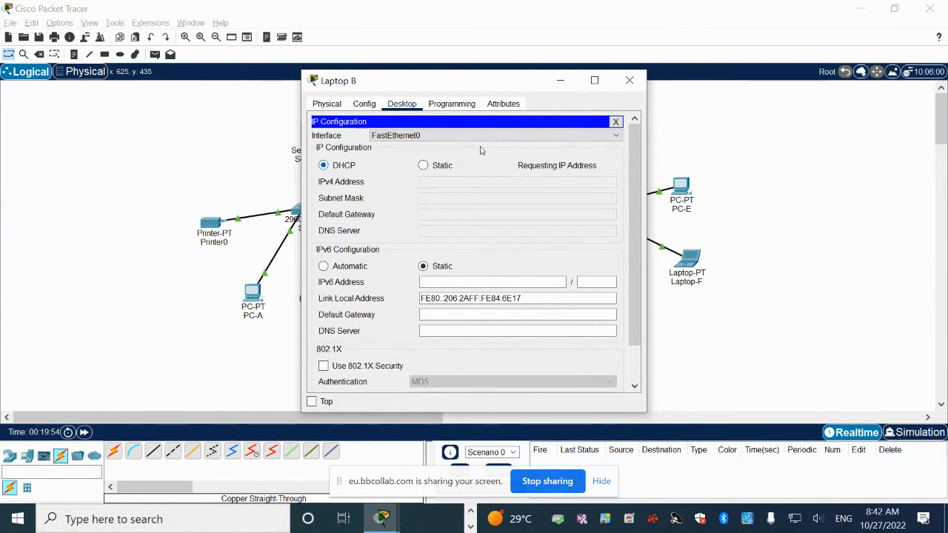
click(630, 80)
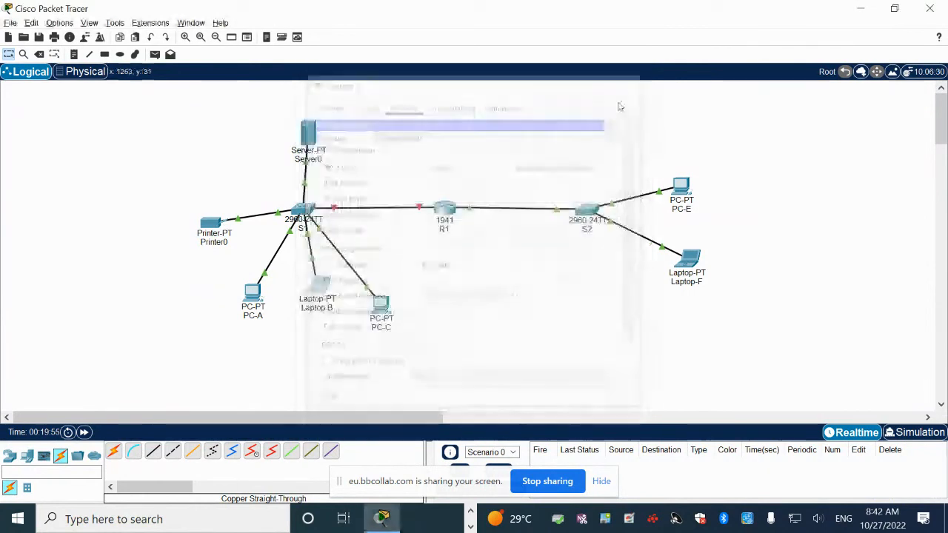
click(211, 222)
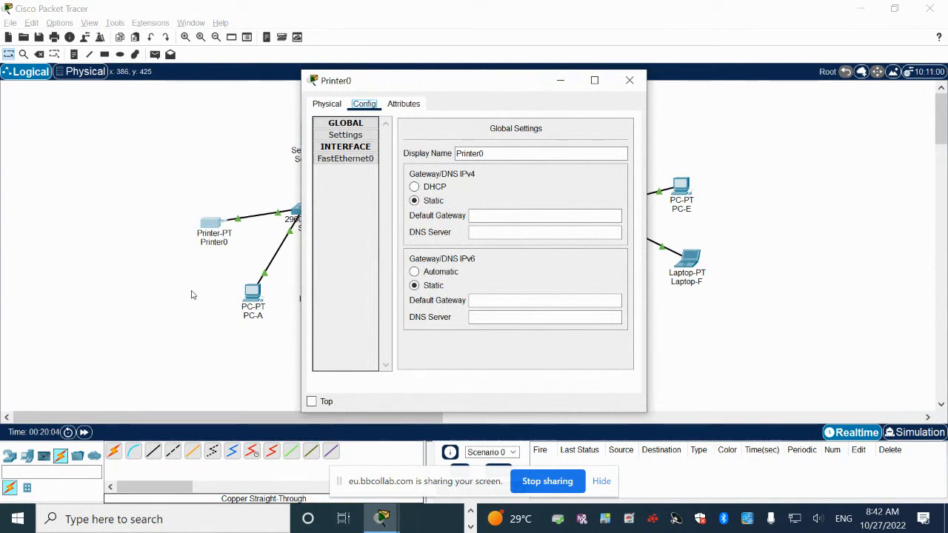
click(630, 80)
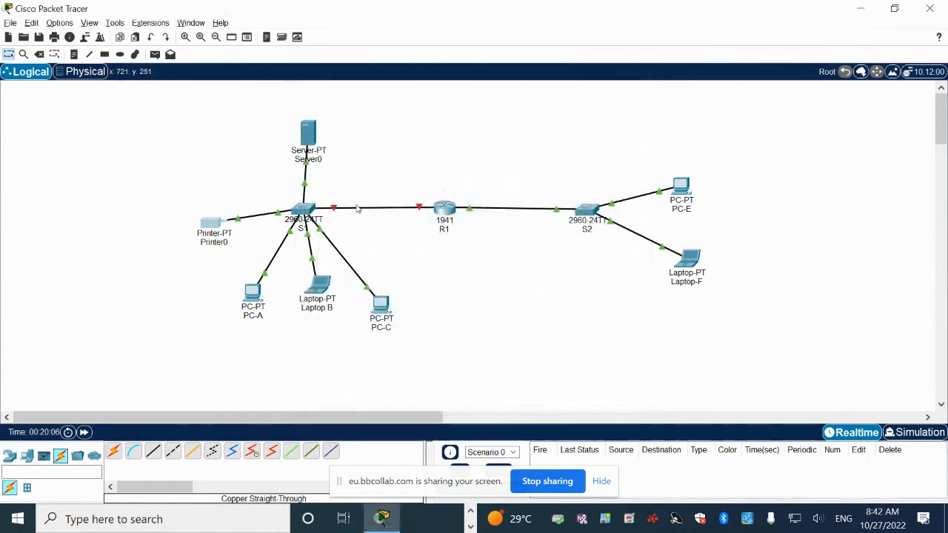
Switch PC-C's IPv4 addressing to DHCP and check the address settings it receives in its IP configuration.
click(383, 304)
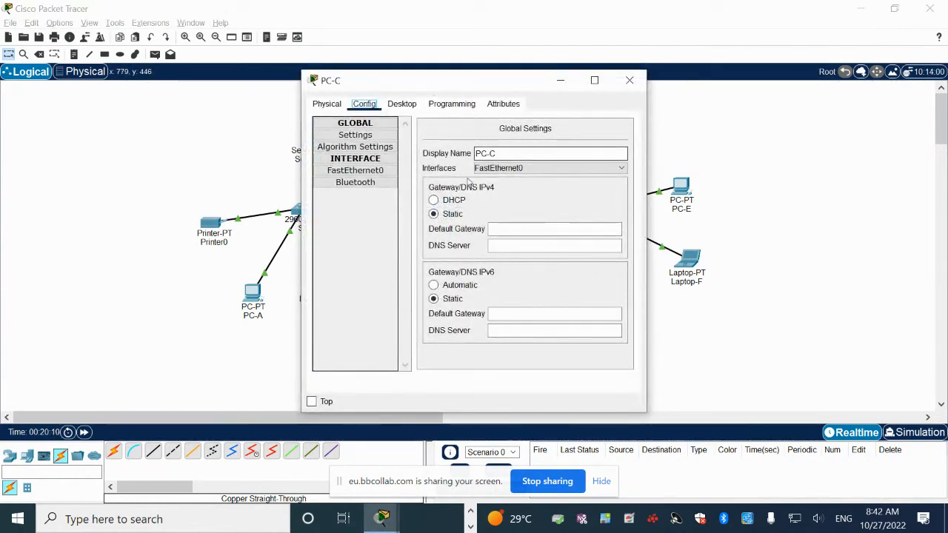
click(452, 197)
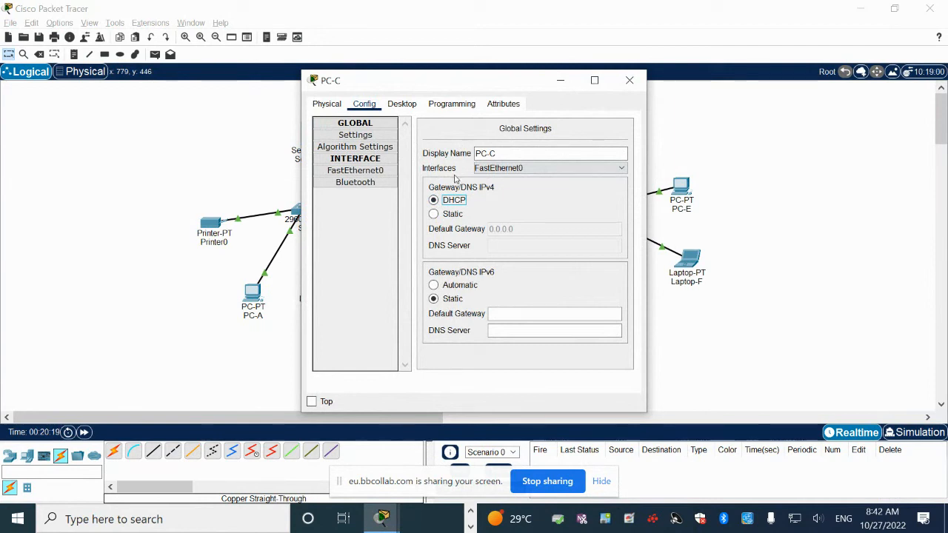
click(631, 79)
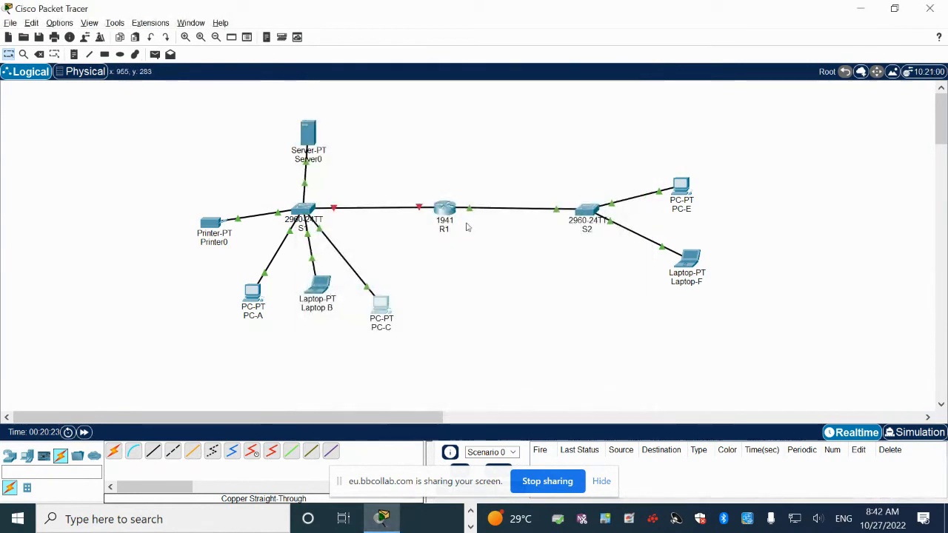
click(382, 306)
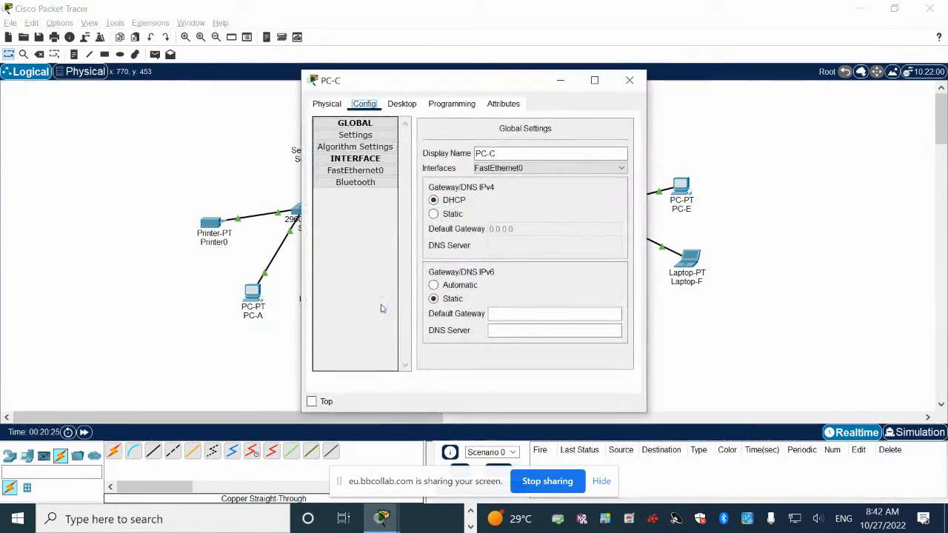
click(402, 104)
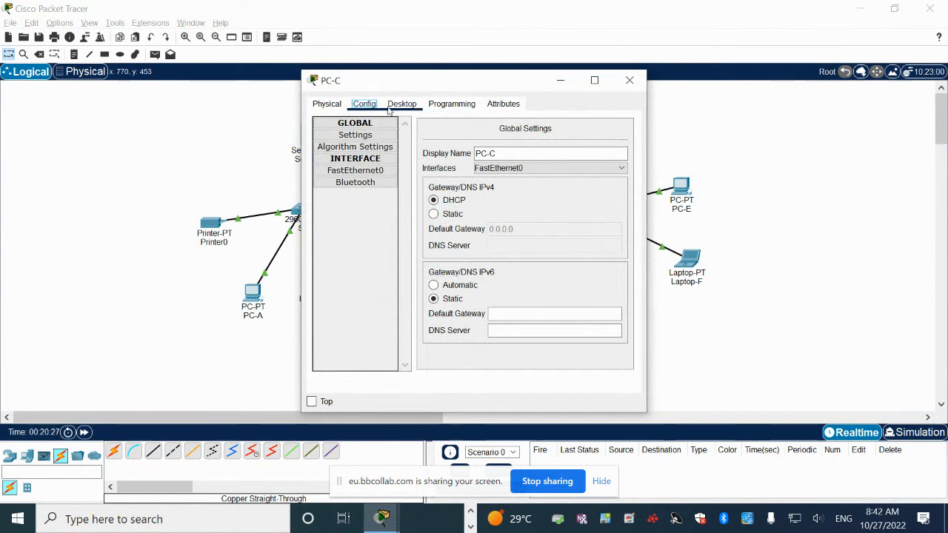
click(354, 165)
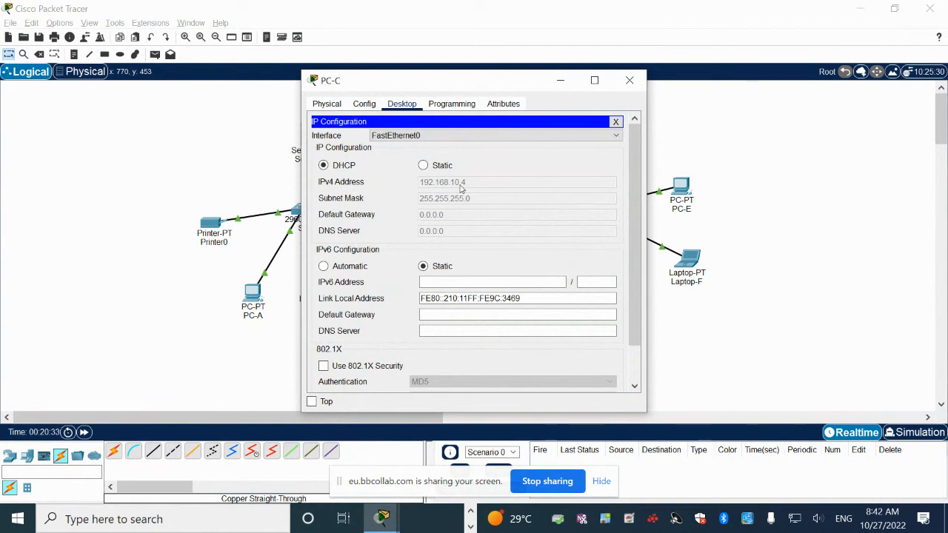
click(630, 80)
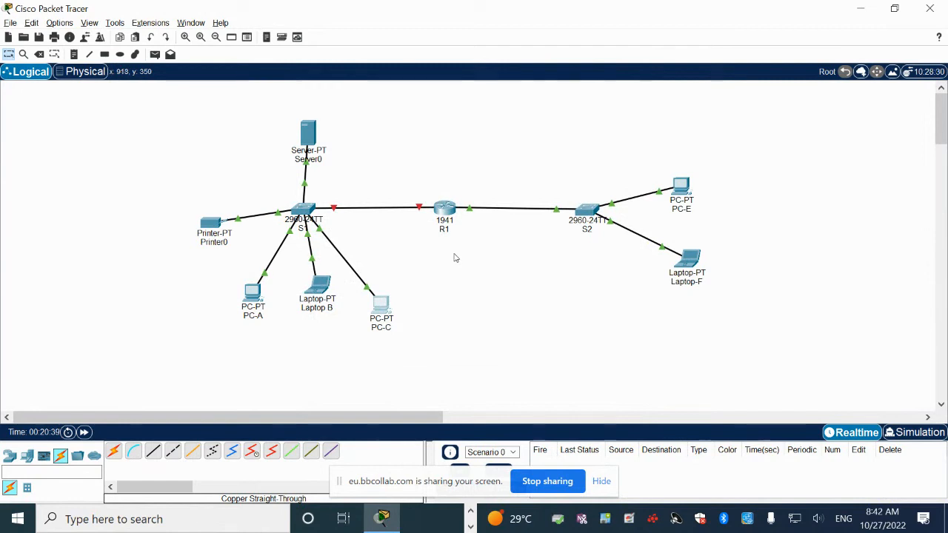
Switch to the Lab 09 document in Word and review Part 6's dynamic addressing instructions and the LAN01 topology diagram.
key(alt+Tab)
scroll(346, 328, down, 5)
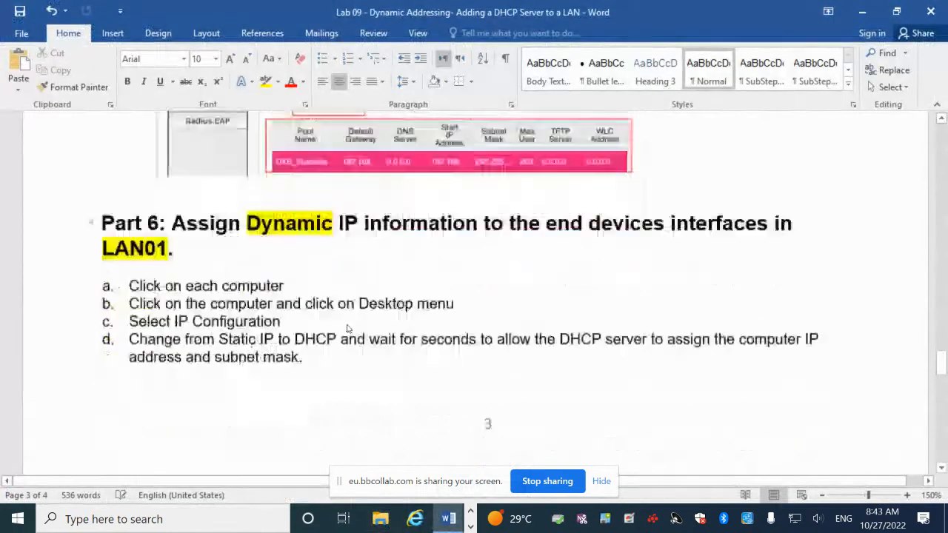
scroll(347, 328, down, 4)
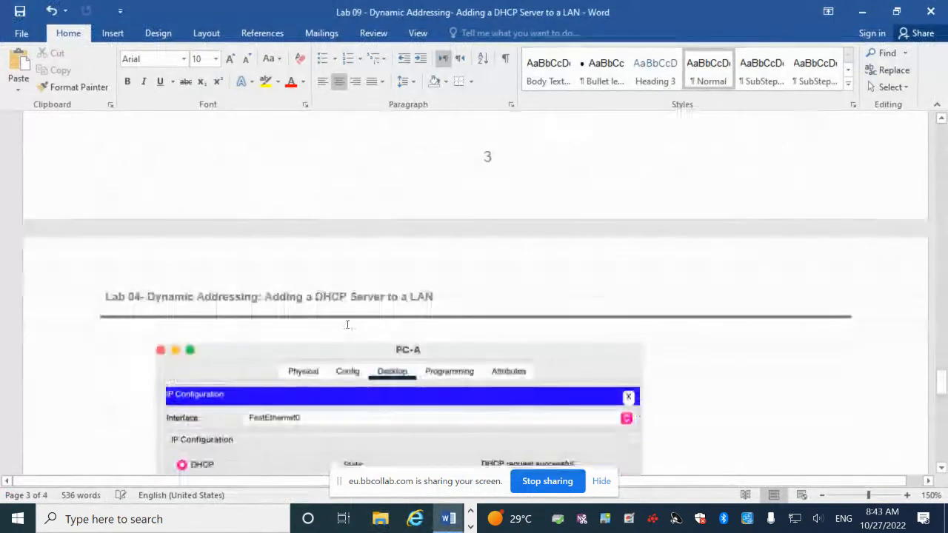
scroll(347, 325, up, 7)
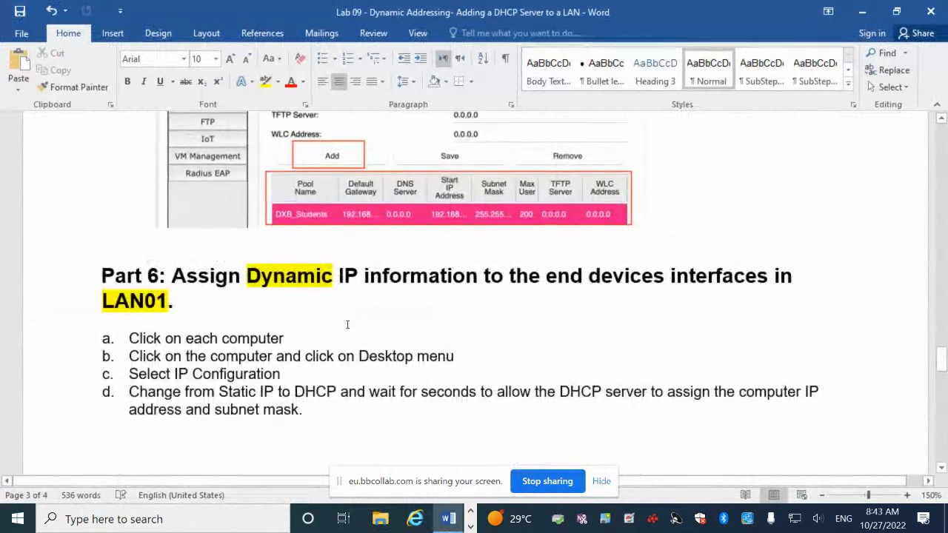
scroll(347, 325, down, 1)
scroll(347, 324, up, 20)
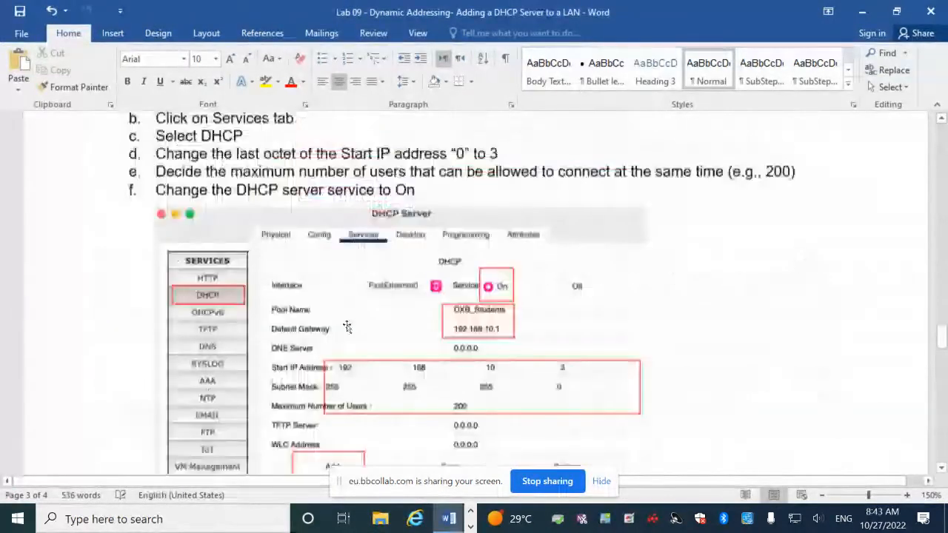
scroll(347, 324, up, 20)
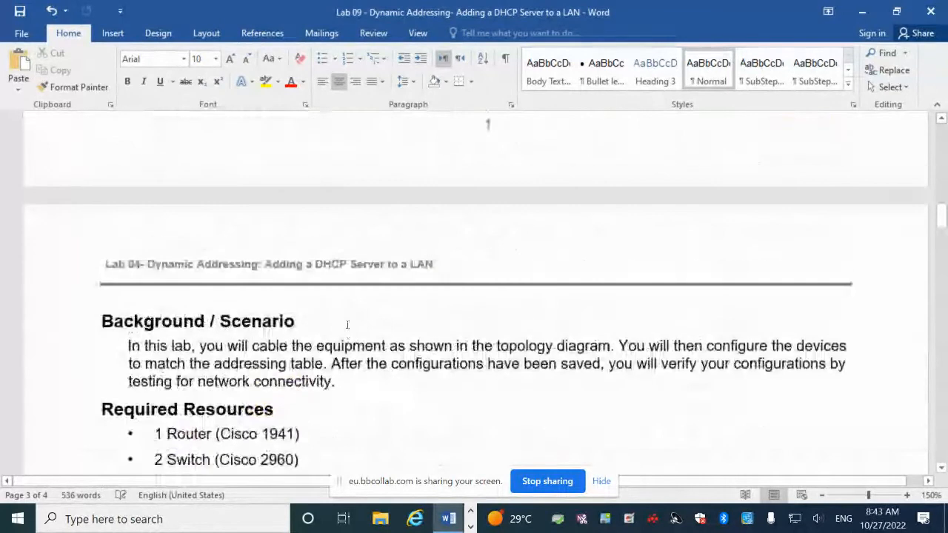
scroll(347, 326, up, 1)
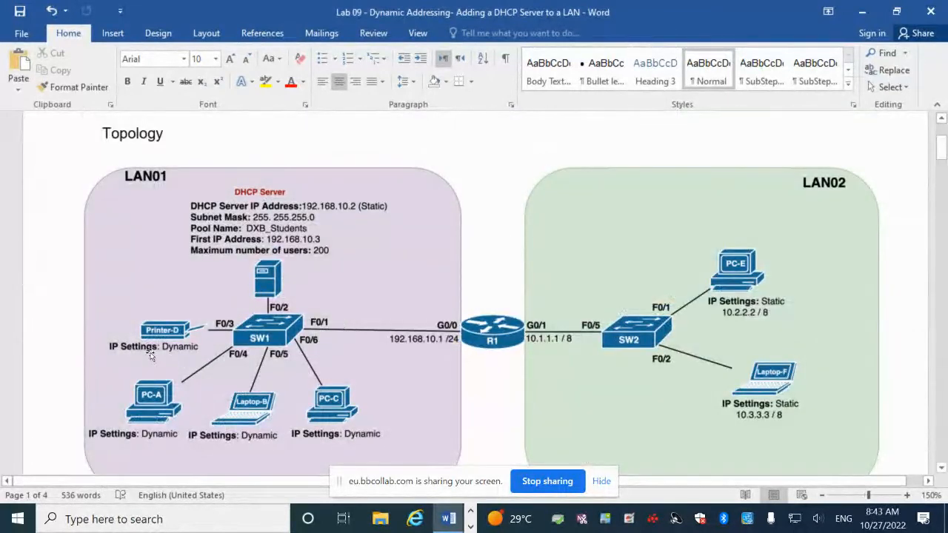
Examine the addressing table and the remaining lab instructions through Part 7 on configuring the router.
scroll(210, 346, down, 20)
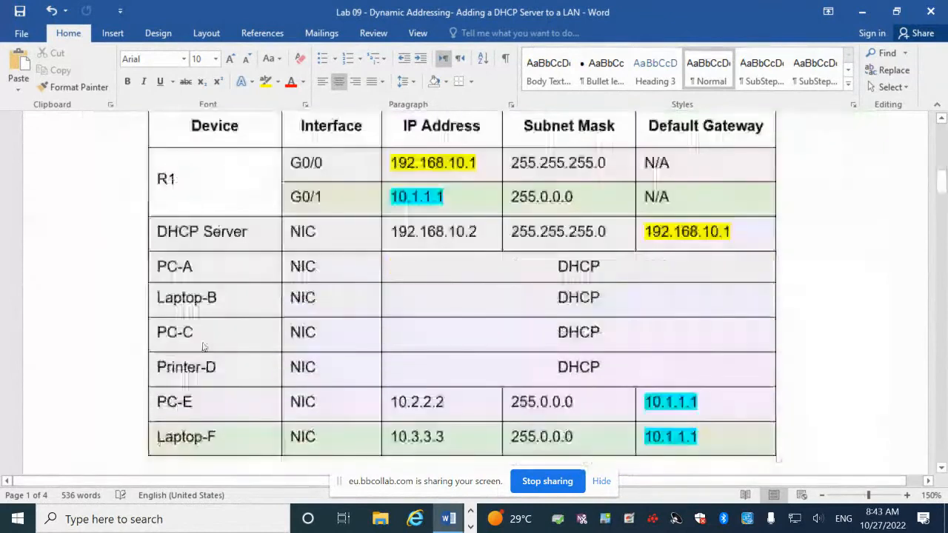
scroll(206, 343, down, 15)
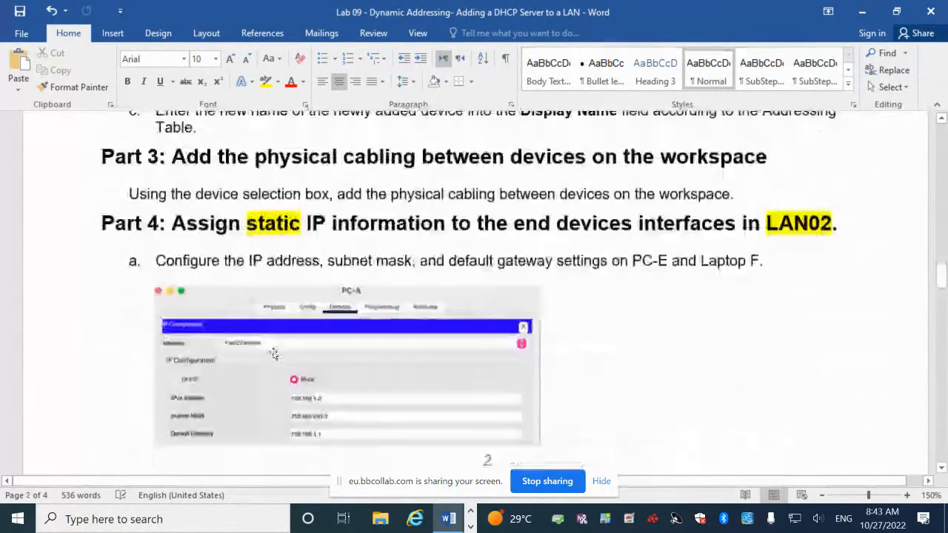
scroll(273, 352, down, 15)
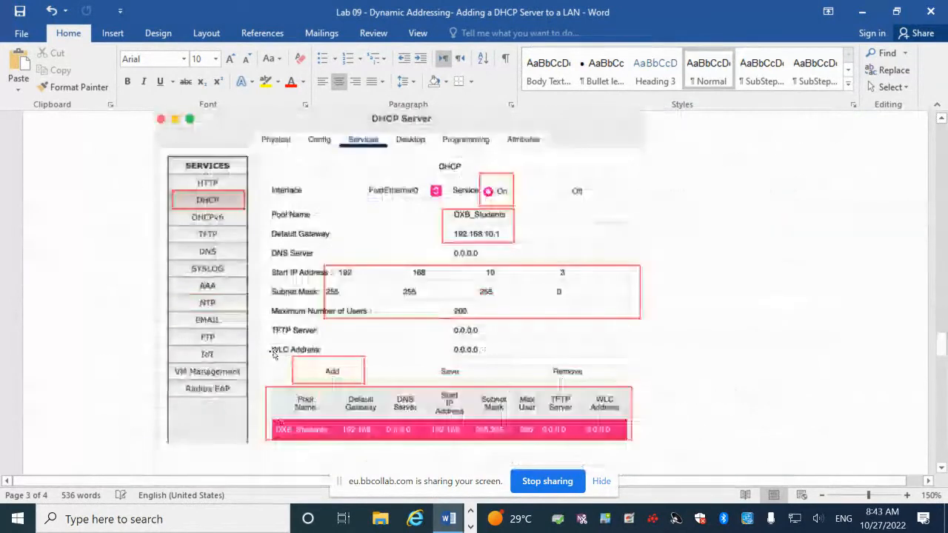
scroll(274, 356, down, 15)
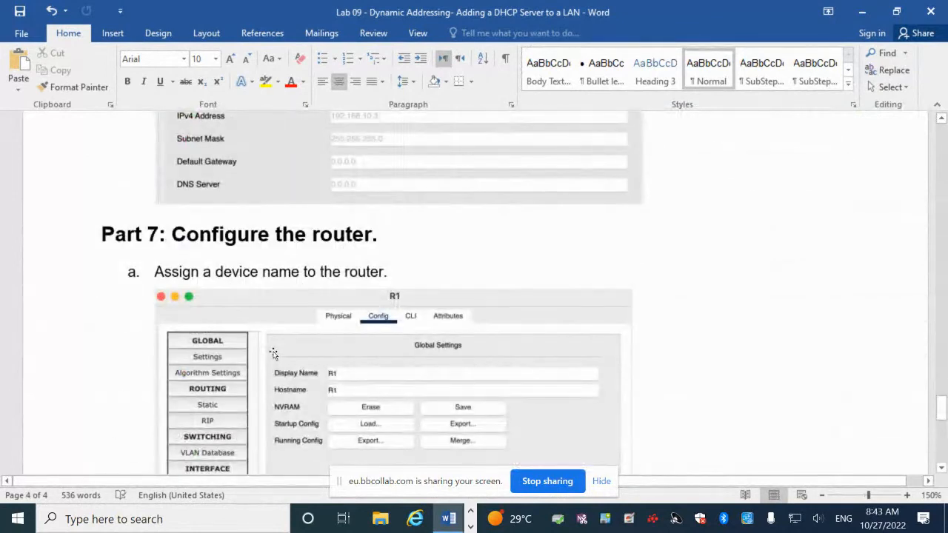
scroll(273, 352, down, 12)
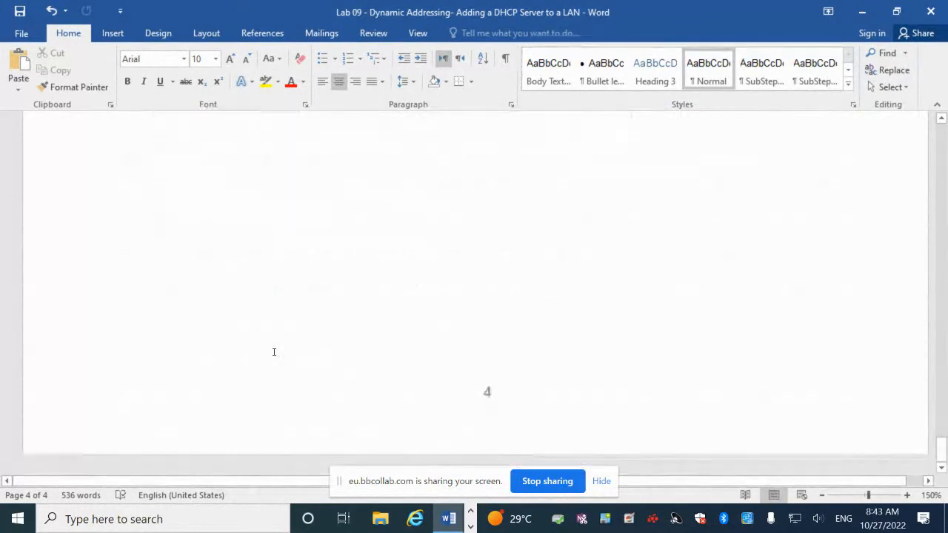
scroll(273, 352, up, 12)
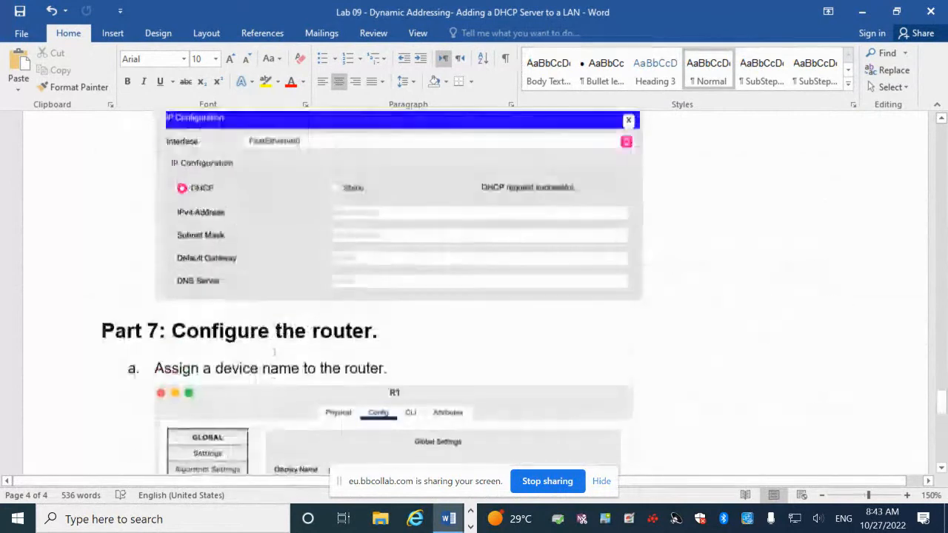
scroll(273, 353, down, 3)
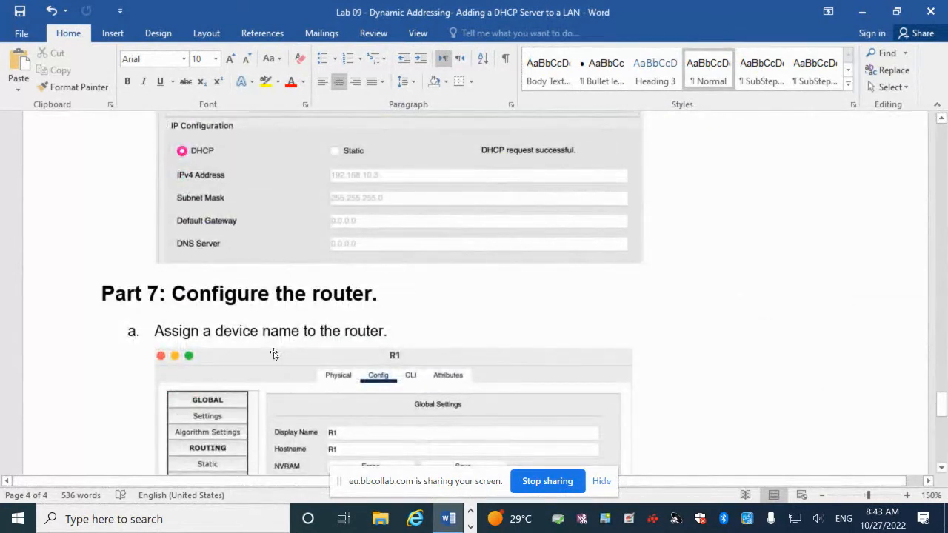
scroll(273, 355, up, 10)
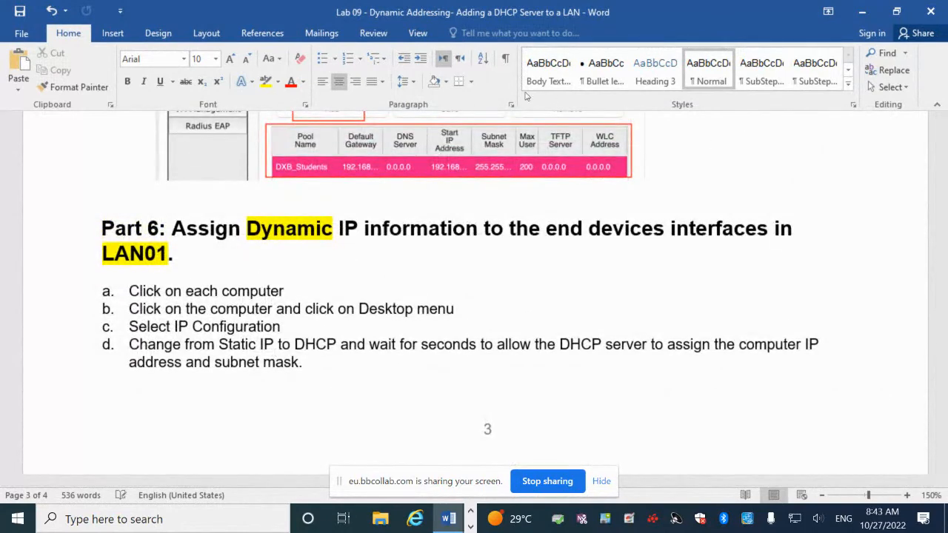
Return to Packet Tracer, switch Printer0's IPv4 gateway and DNS settings to DHCP, and close its window.
key(alt+Tab)
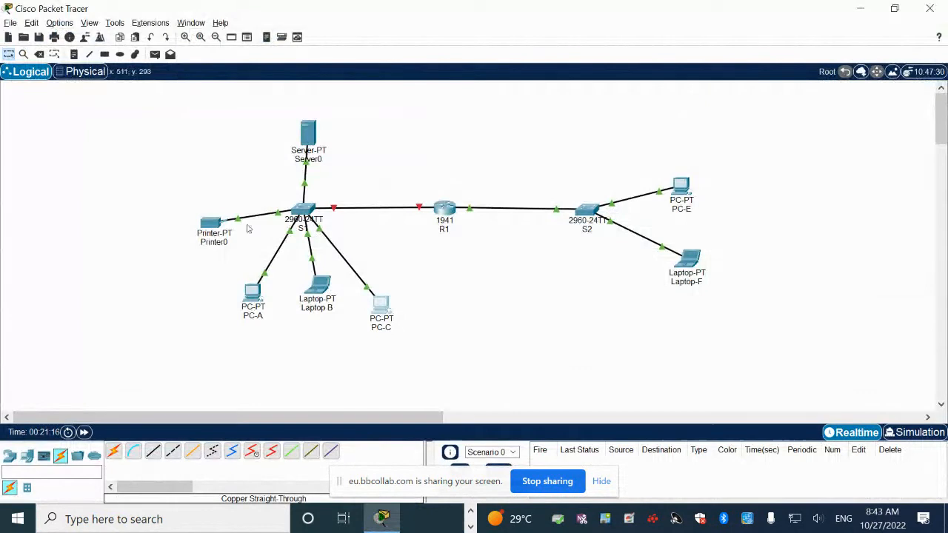
click(209, 224)
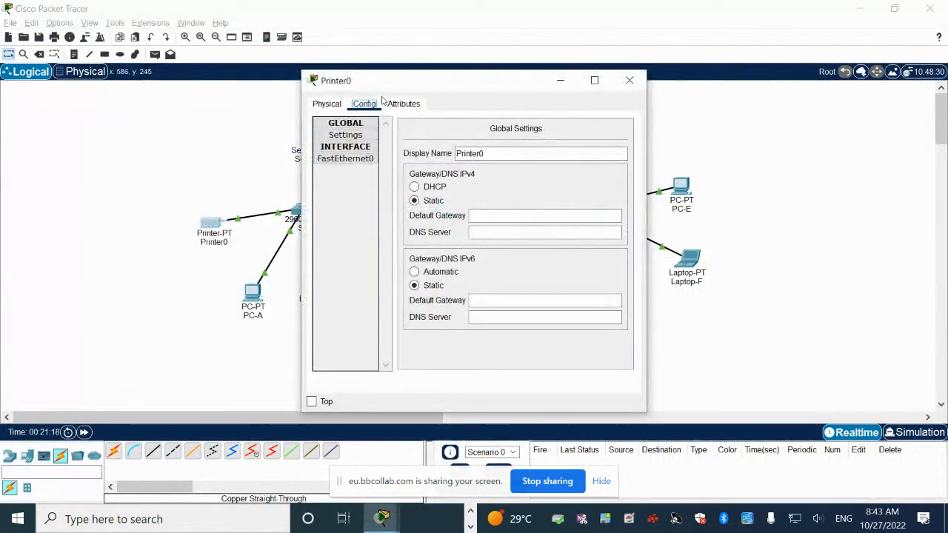
click(436, 189)
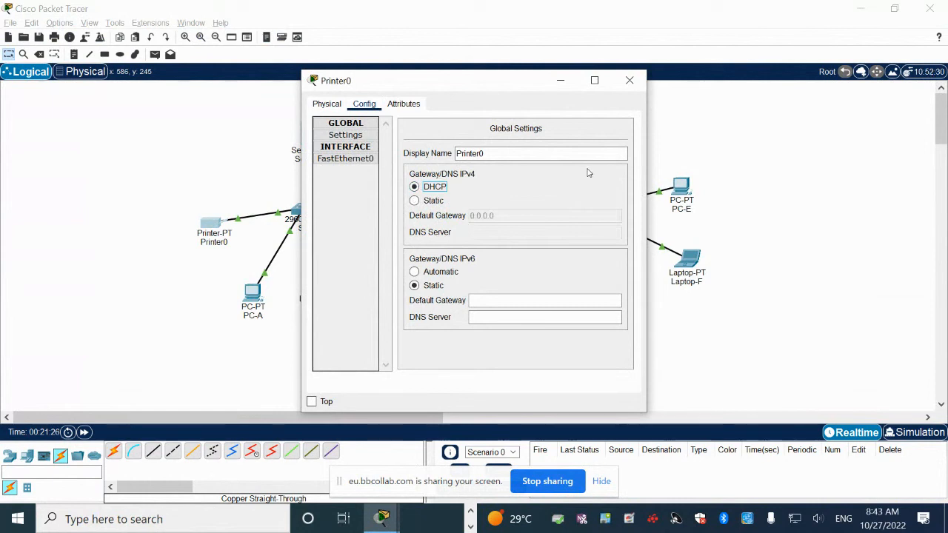
click(631, 82)
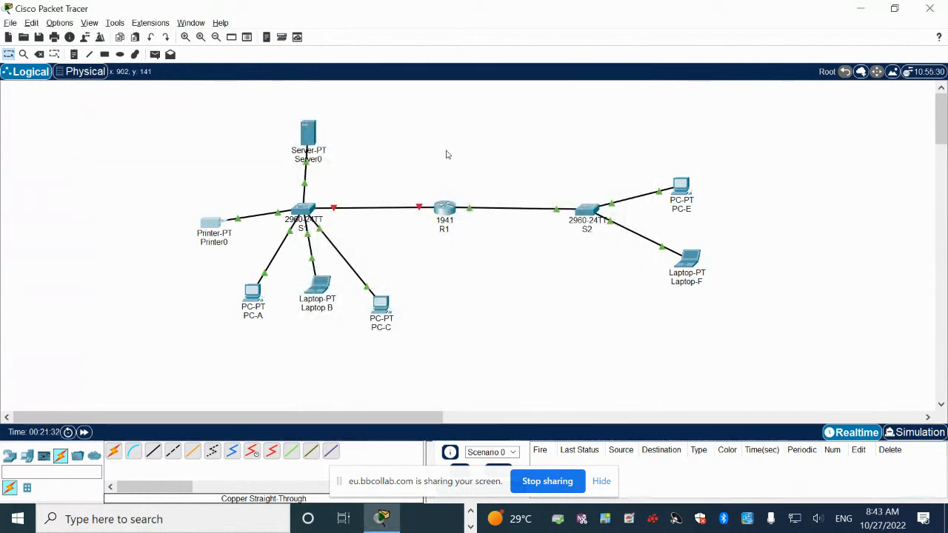
Try to assign the IPv4 address 192.168.10.1 to R1's GigabitEthernet0/0 interface.
click(442, 211)
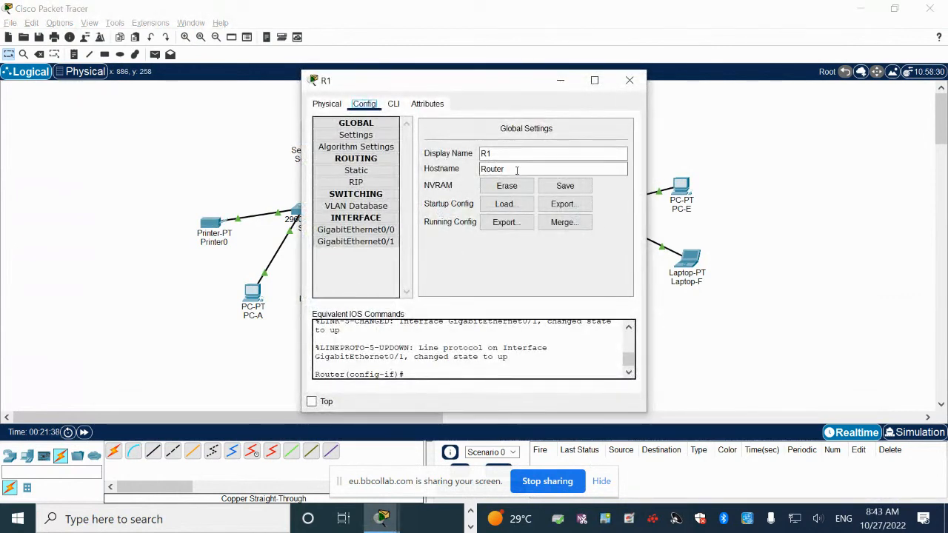
click(500, 154)
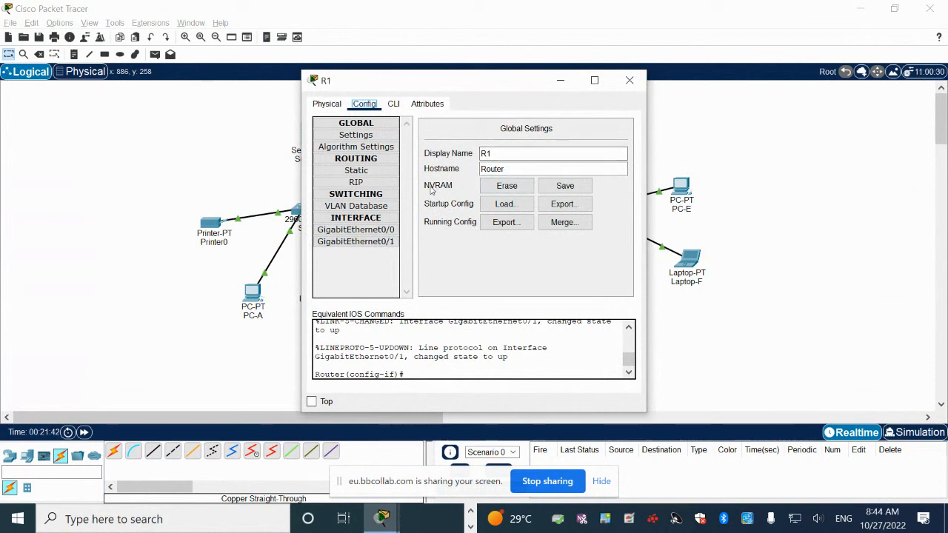
click(370, 230)
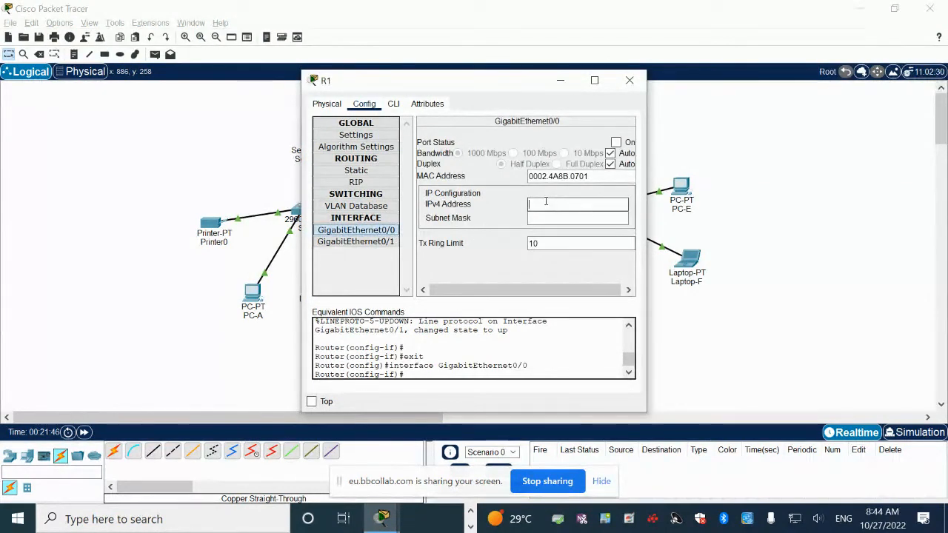
text(192.1)
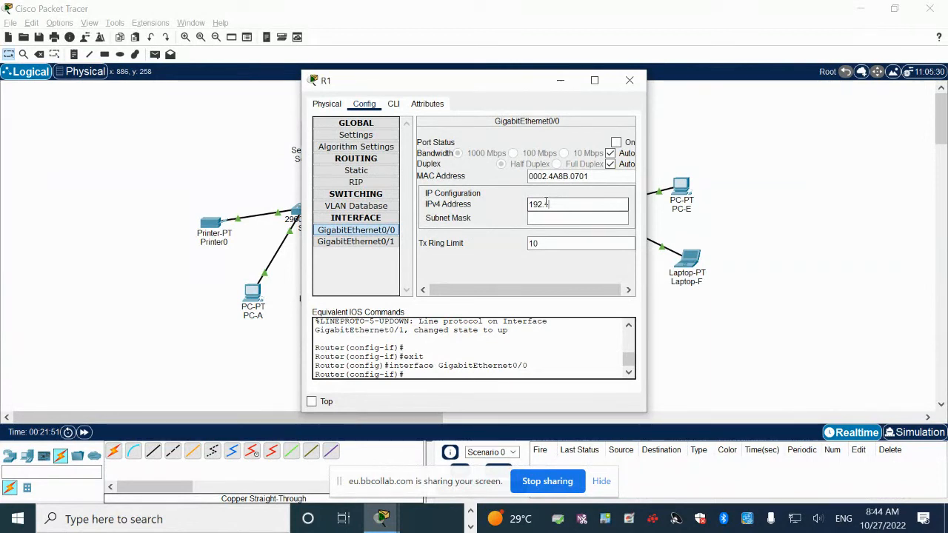
text(68.10.1)
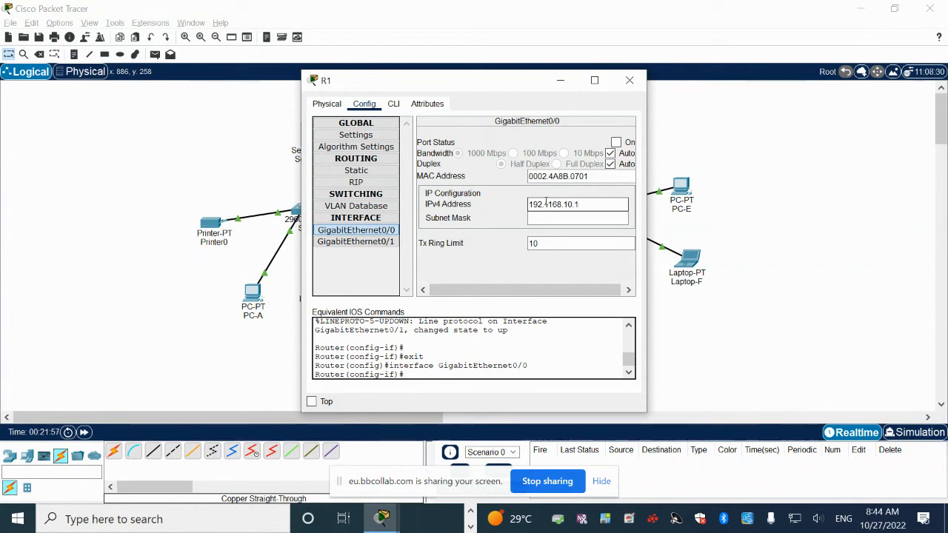
click(546, 218)
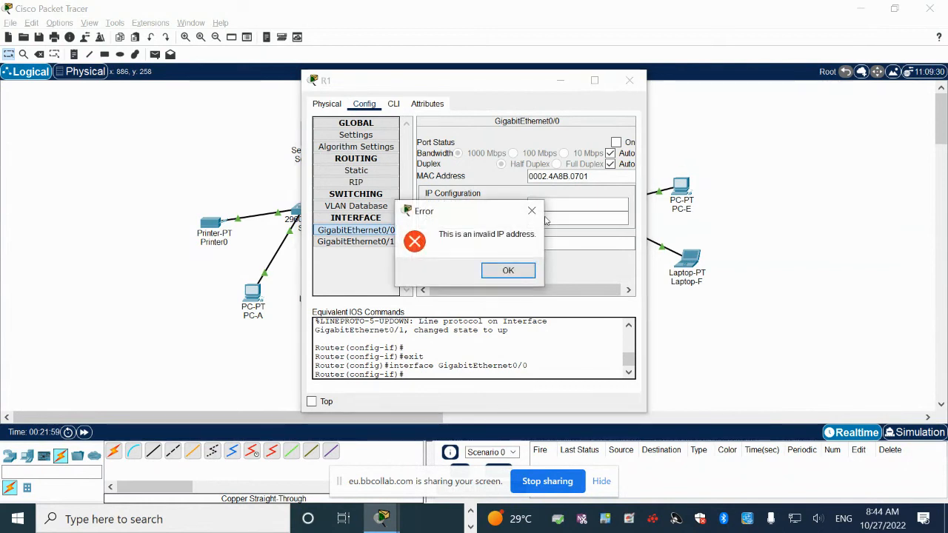
click(516, 273)
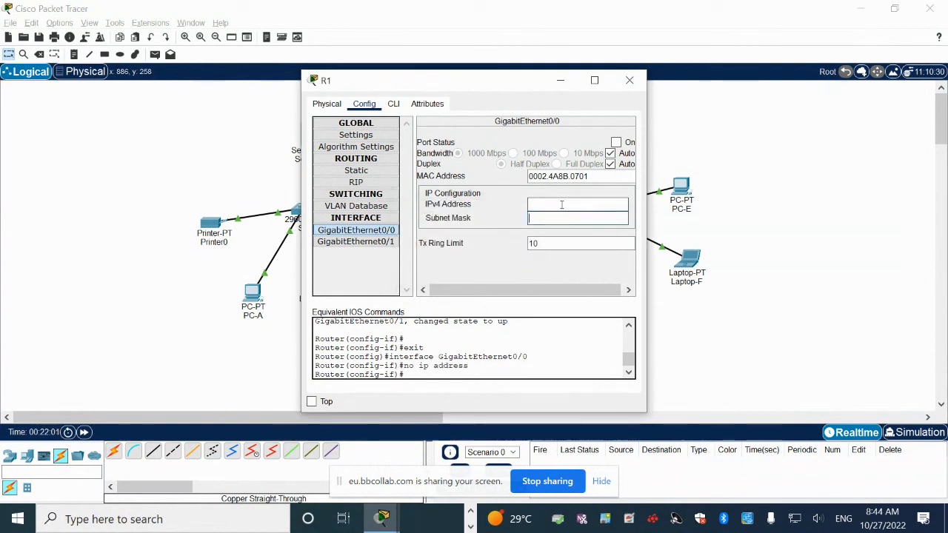
Switch PC-A's IPv4 configuration from DHCP to static and close its window.
click(254, 294)
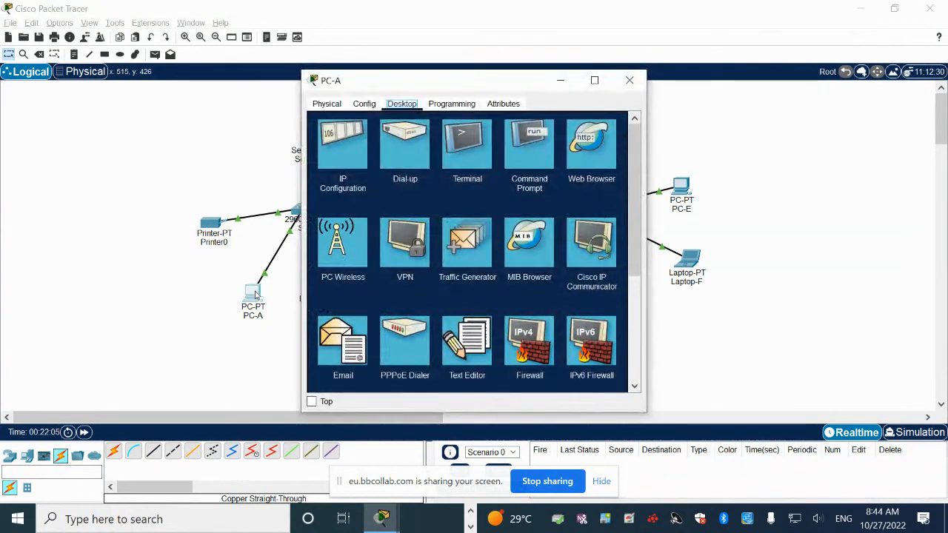
click(361, 146)
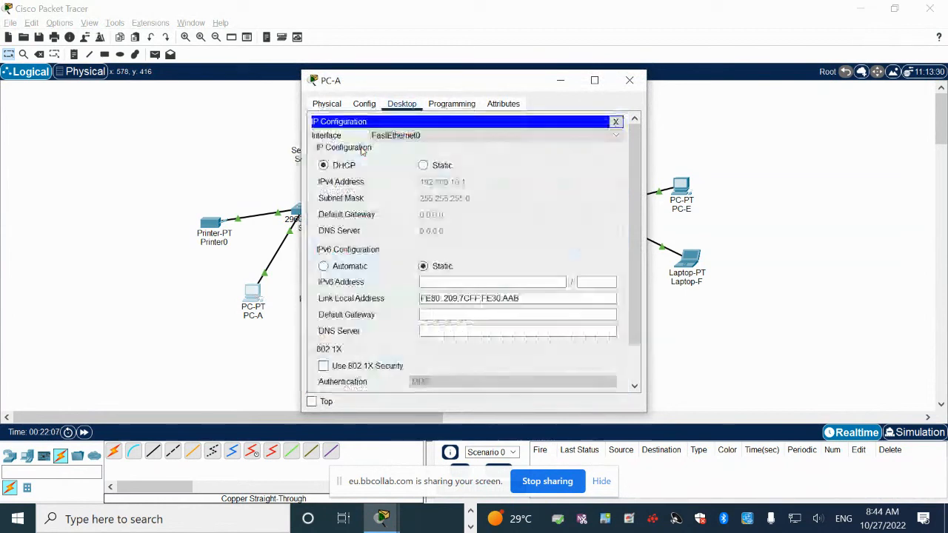
click(422, 167)
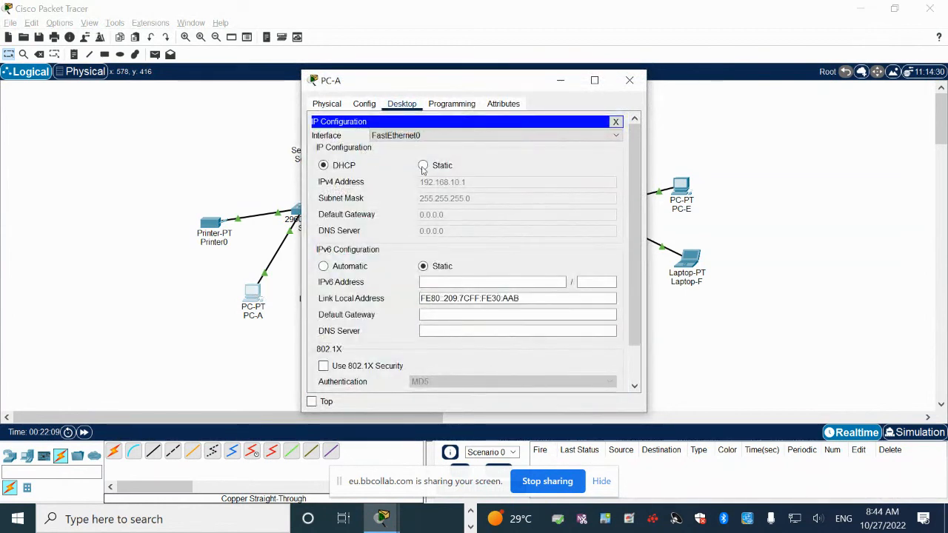
click(629, 80)
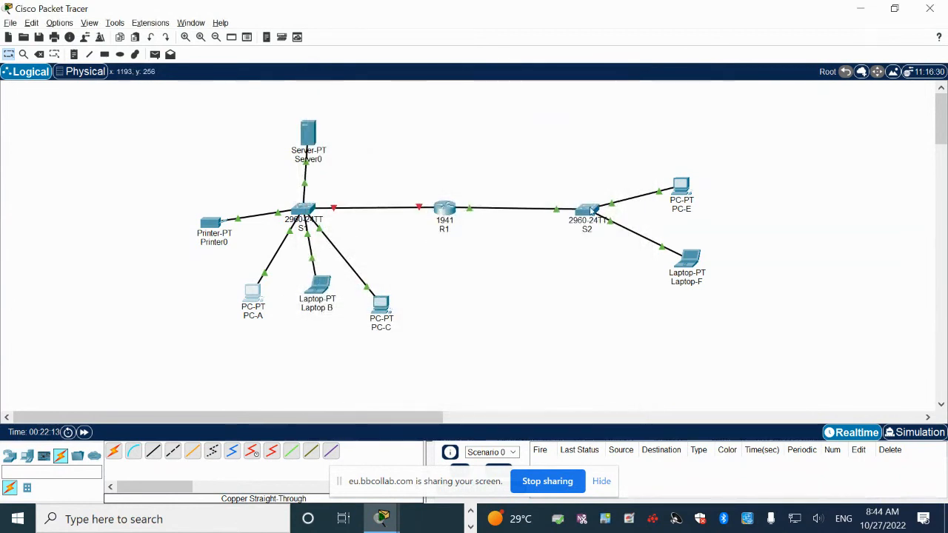
Set R1's GigabitEthernet0/0 IPv4 address to 192.168.10.1 with subnet mask 255.255.255.0, and close the router's window.
click(446, 209)
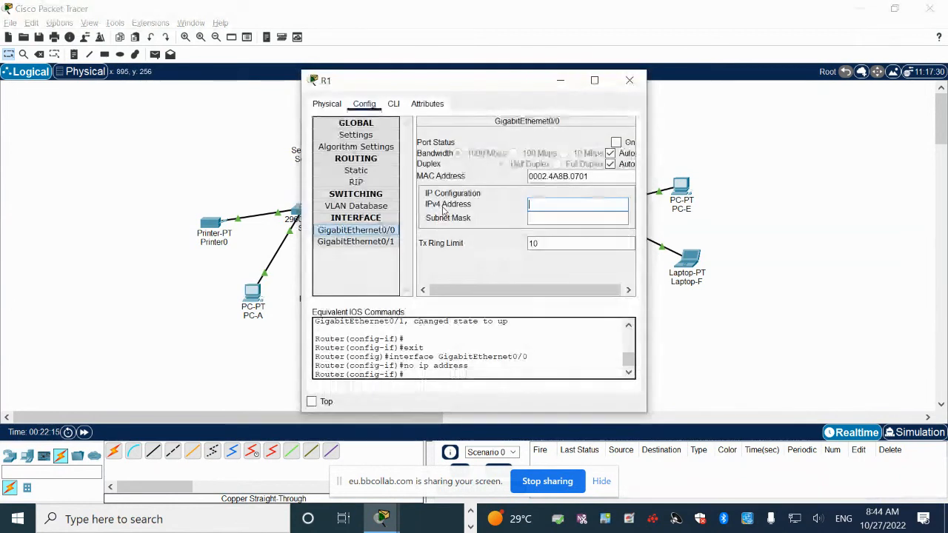
click(547, 207)
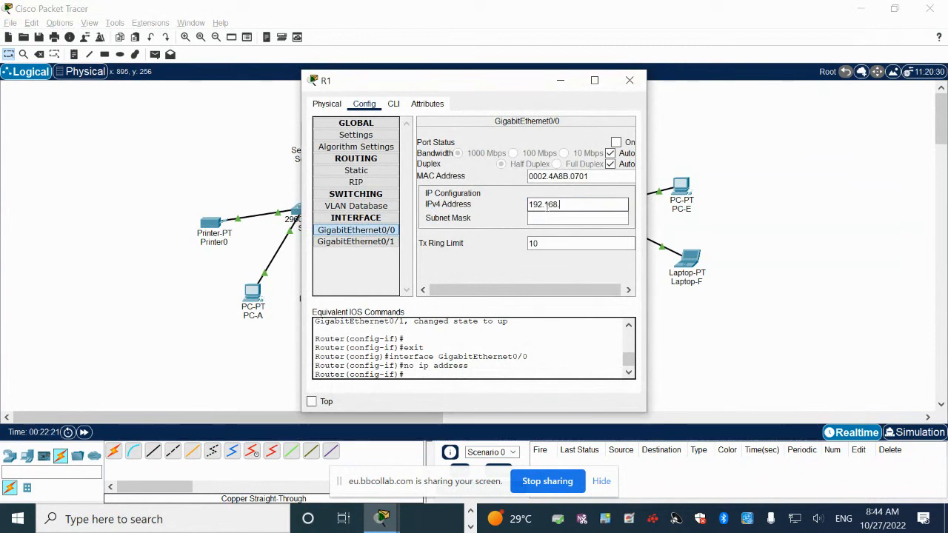
text(192.168.10.1)
click(568, 216)
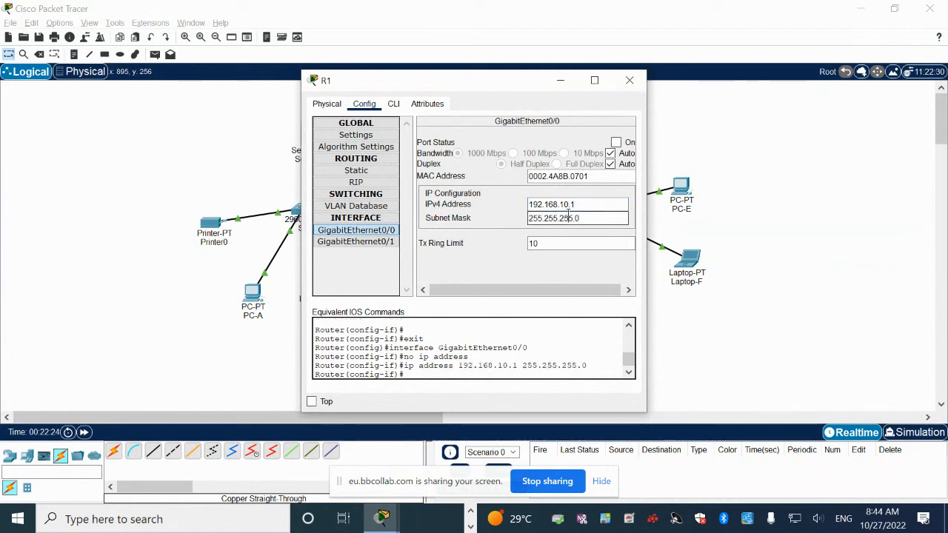
click(629, 80)
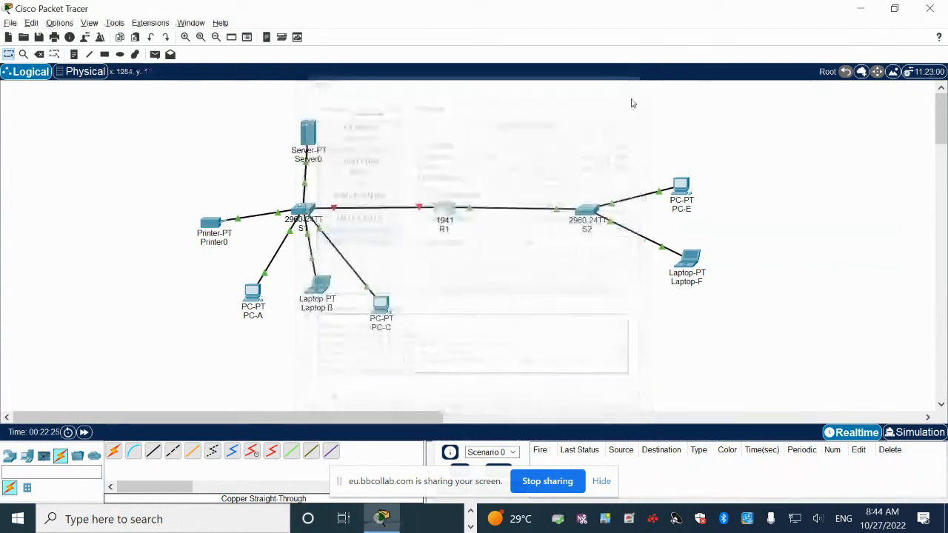
Switch PC-A's IPv4 configuration to DHCP and close its window.
click(252, 294)
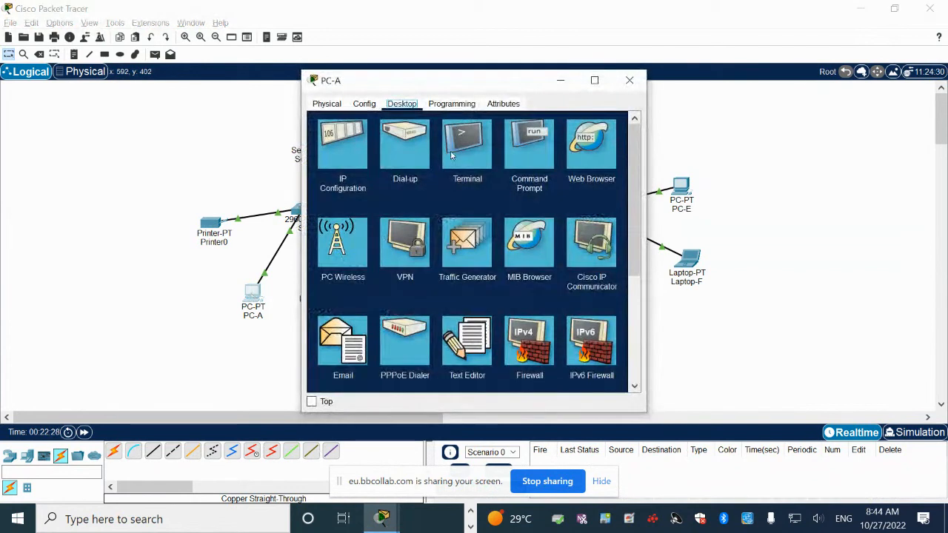
click(354, 152)
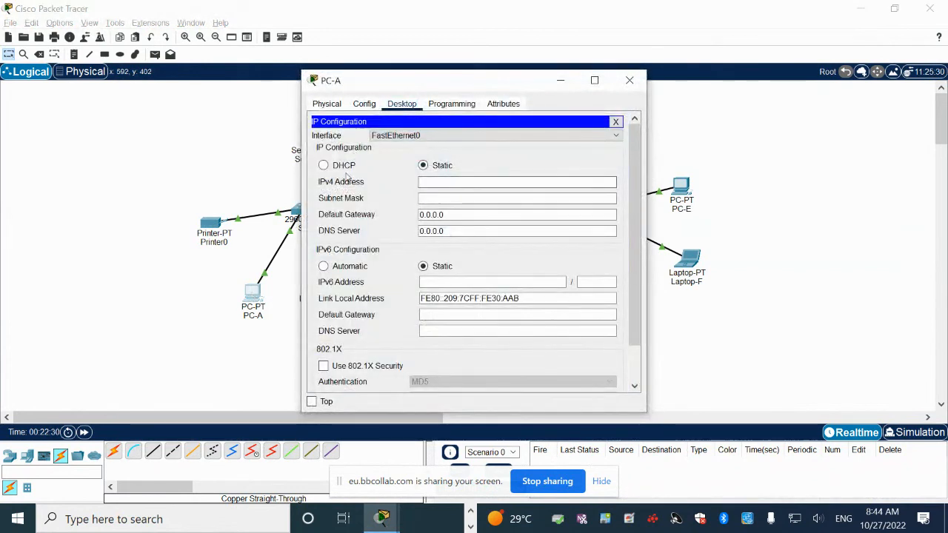
click(324, 166)
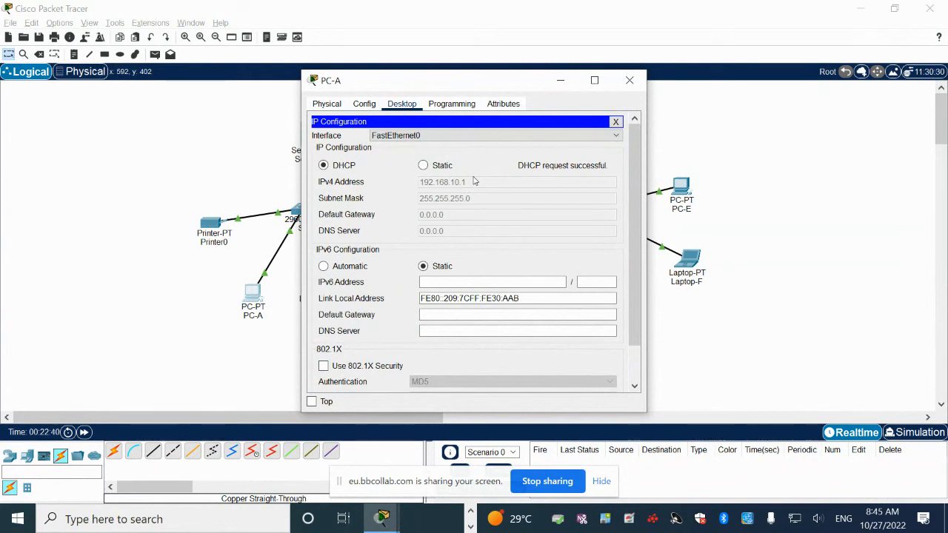
click(629, 79)
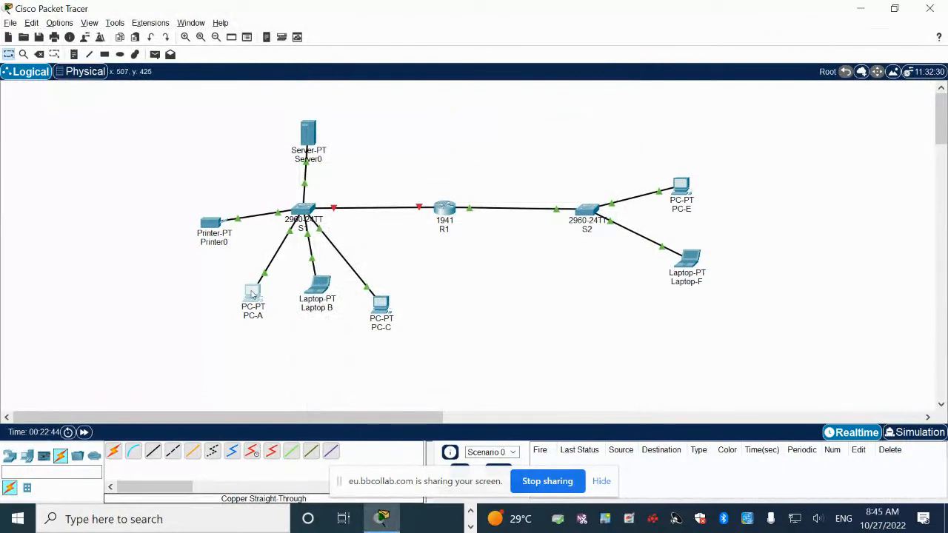
Run ipconfig /release and ipconfig in PC-A's Command Prompt, and close its window.
double_click(252, 295)
double_click(252, 294)
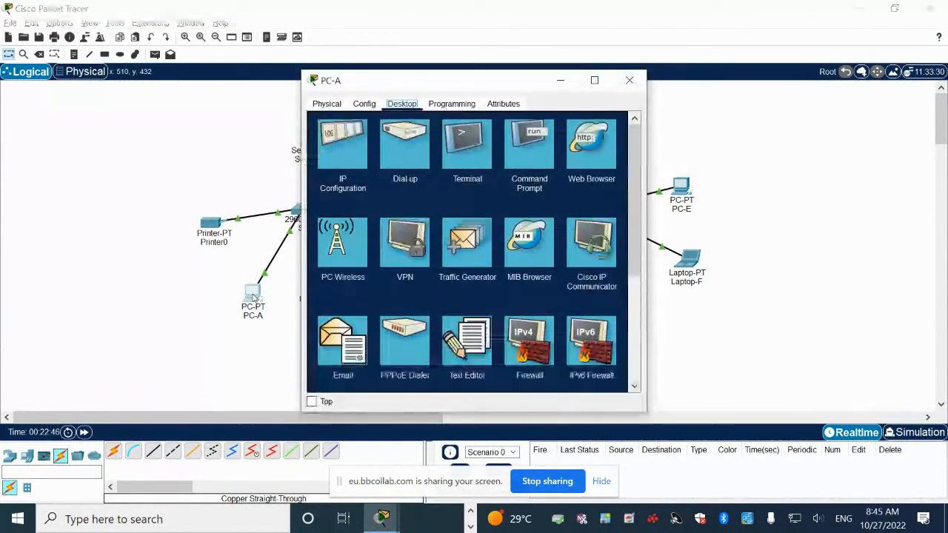
click(518, 148)
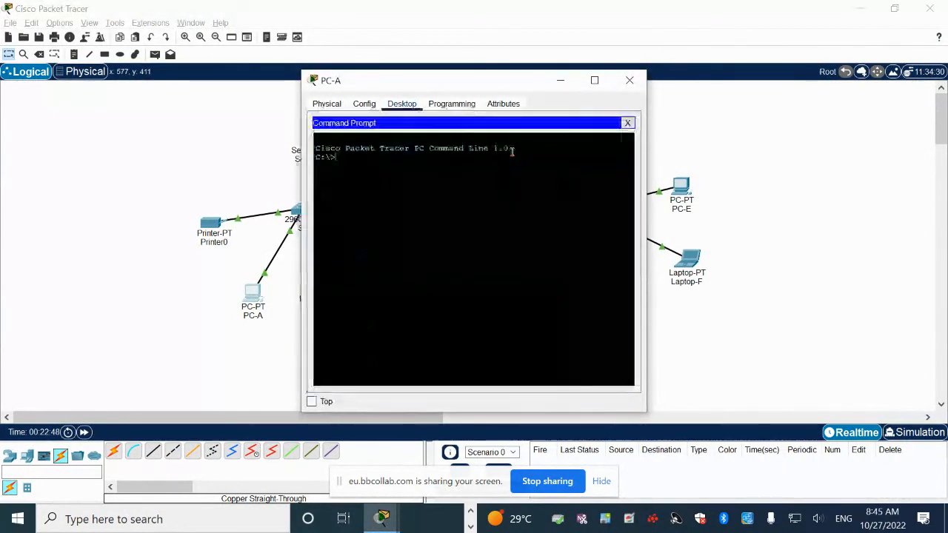
text(ipconfig /release)
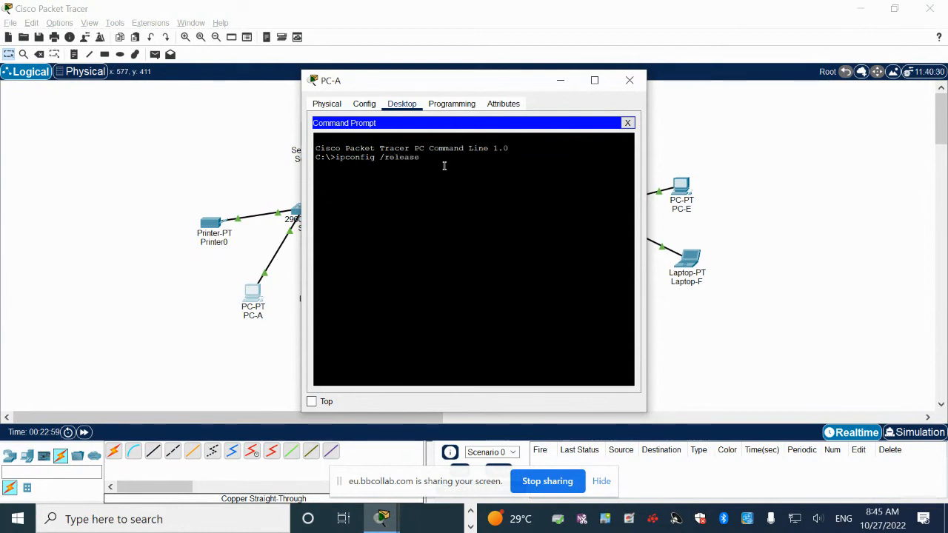
key(Return)
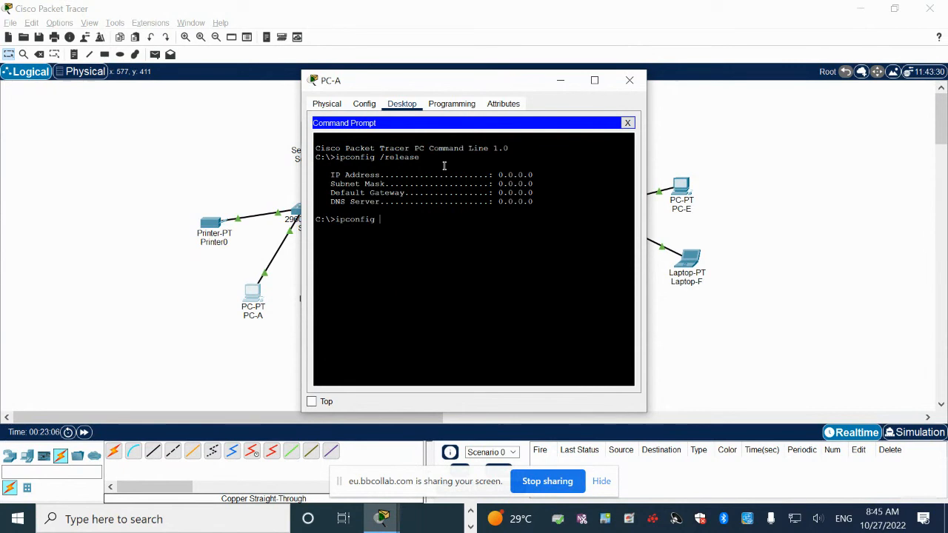
key(Return)
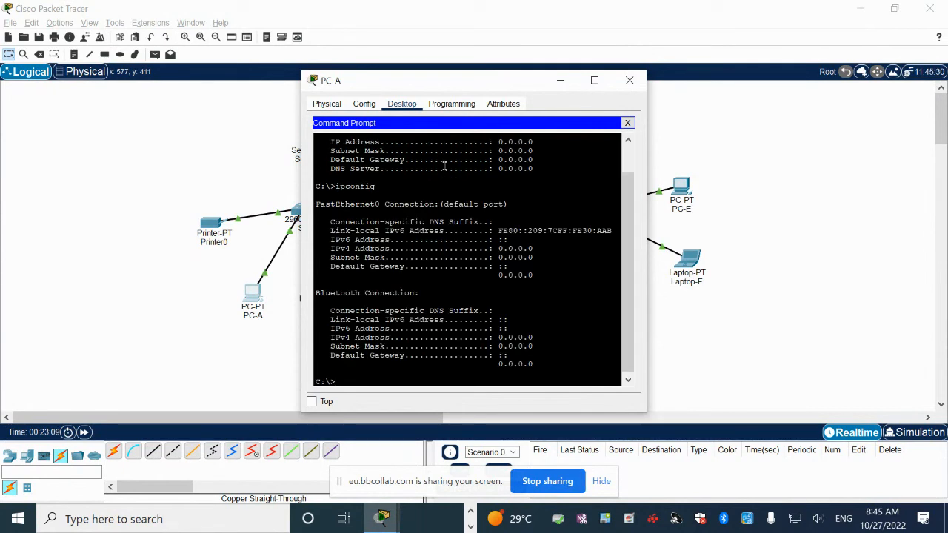
click(254, 294)
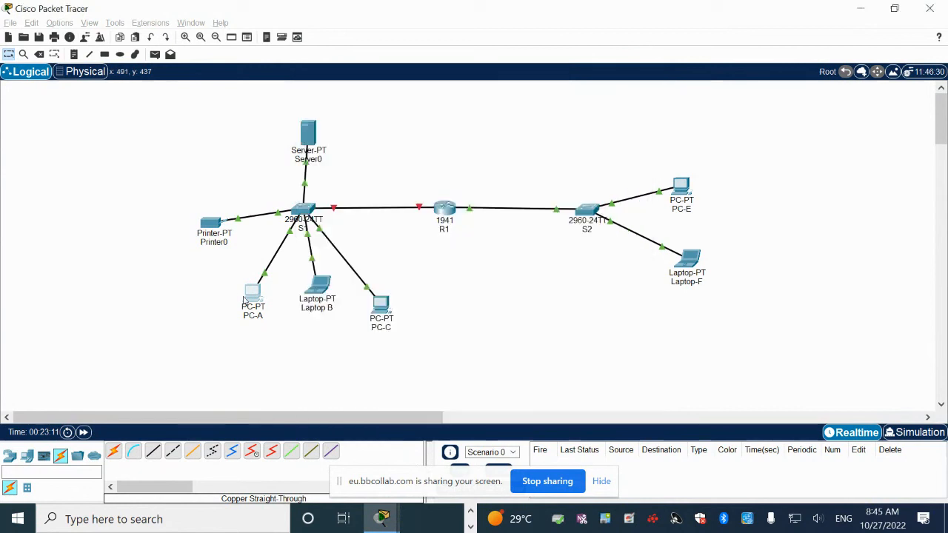
click(254, 294)
click(256, 299)
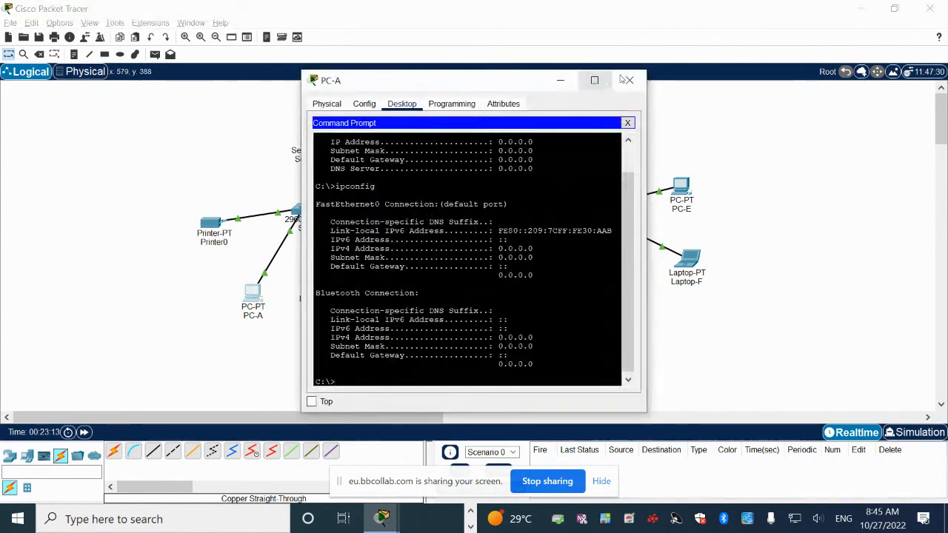
click(629, 80)
Request a new DHCP address for PC-A by toggling its IPv4 configuration to static and back to DHCP, and close its window.
click(250, 298)
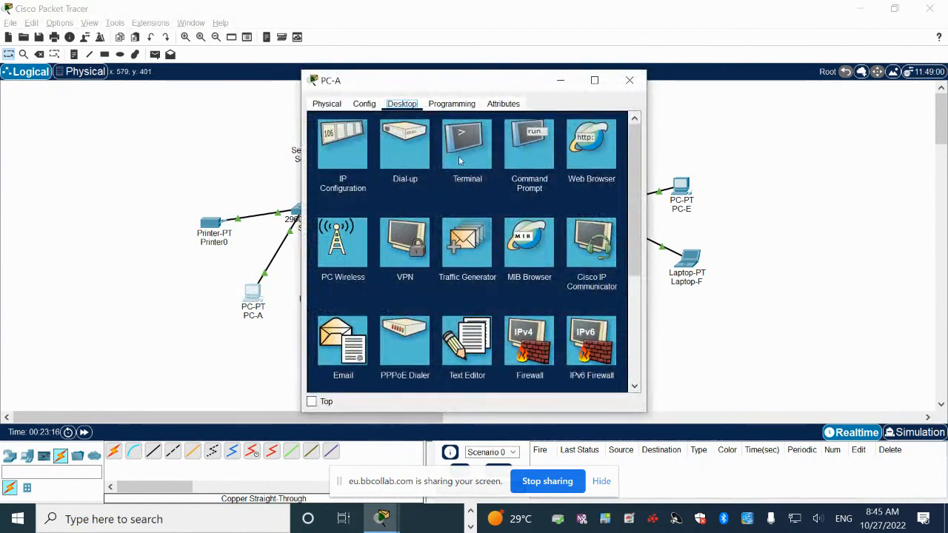
click(348, 148)
click(422, 165)
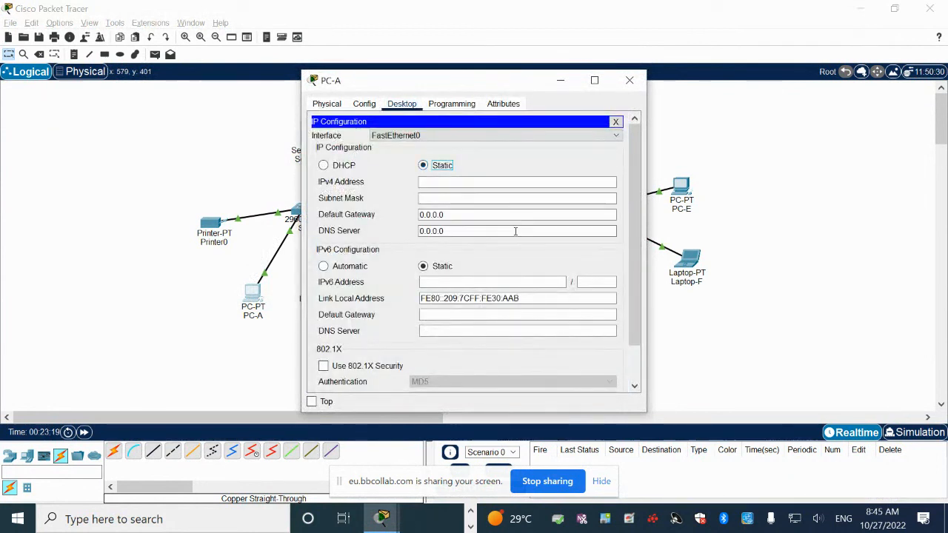
click(324, 165)
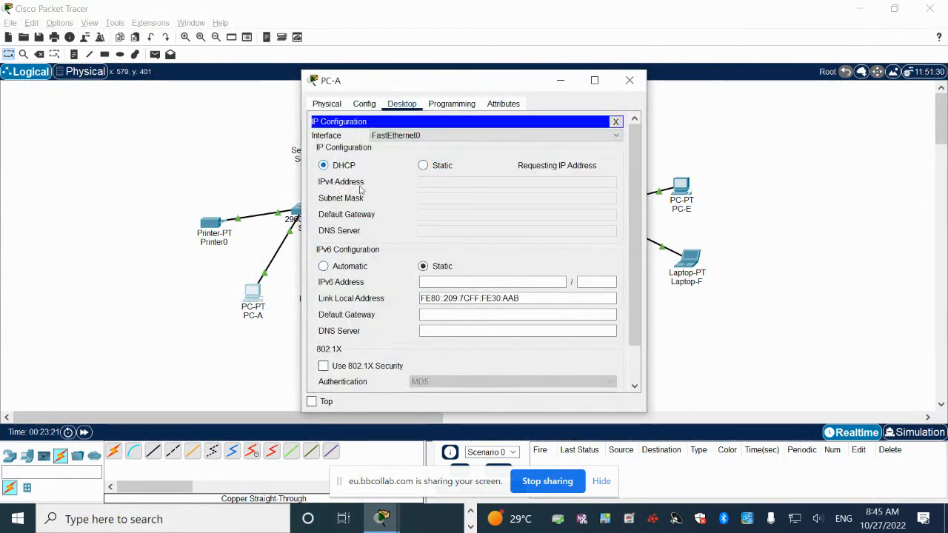
click(630, 80)
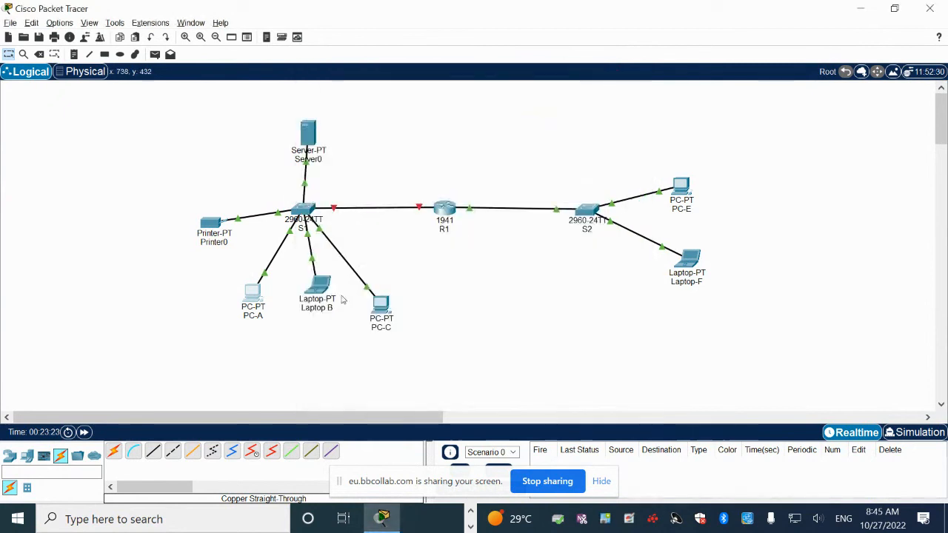
Check PC-A's addressing by running ipconfig in its Command Prompt and viewing the device's address summary on the workspace.
click(251, 294)
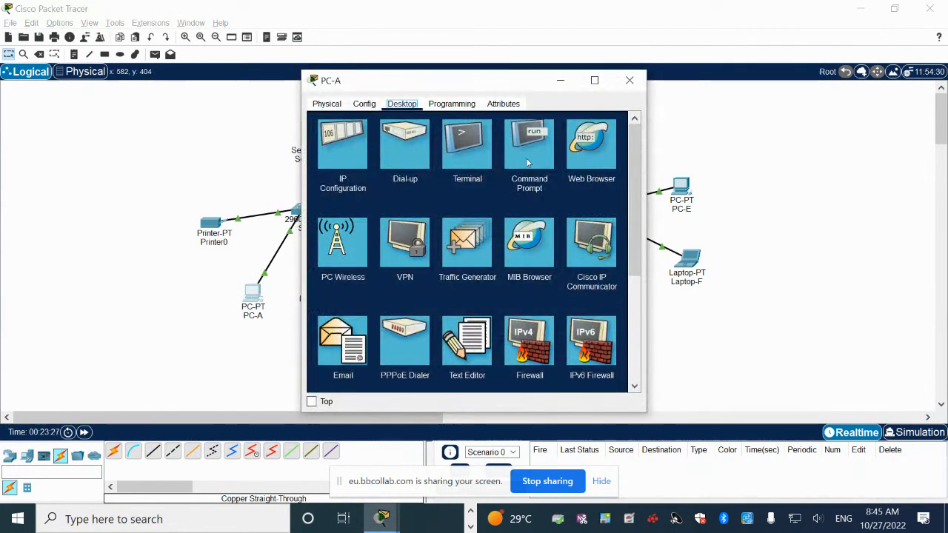
click(528, 161)
key(Return)
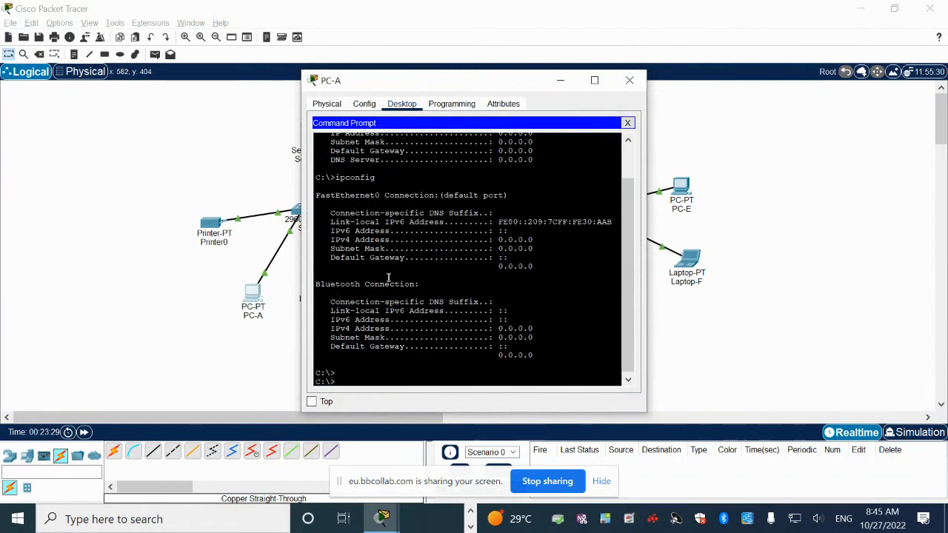
key(Up)
key(Return)
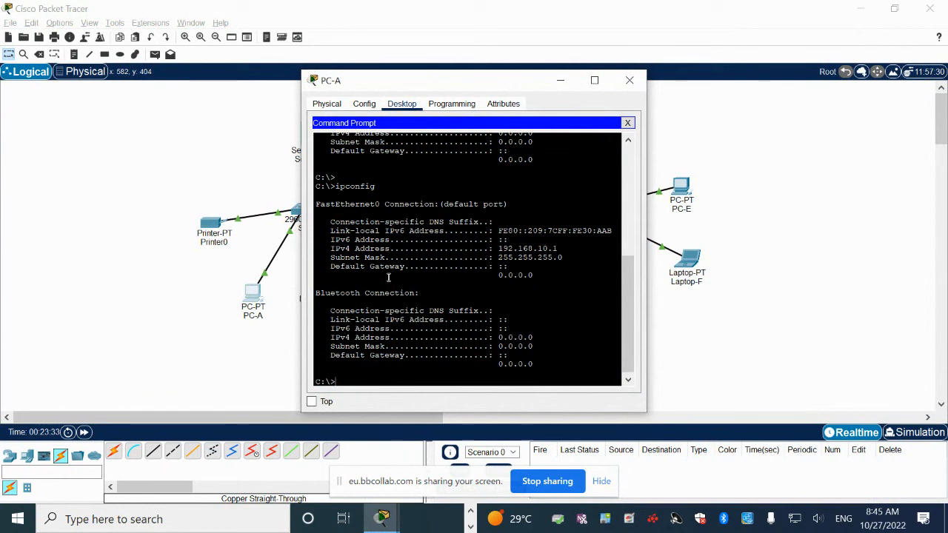
key(Up)
key(Return)
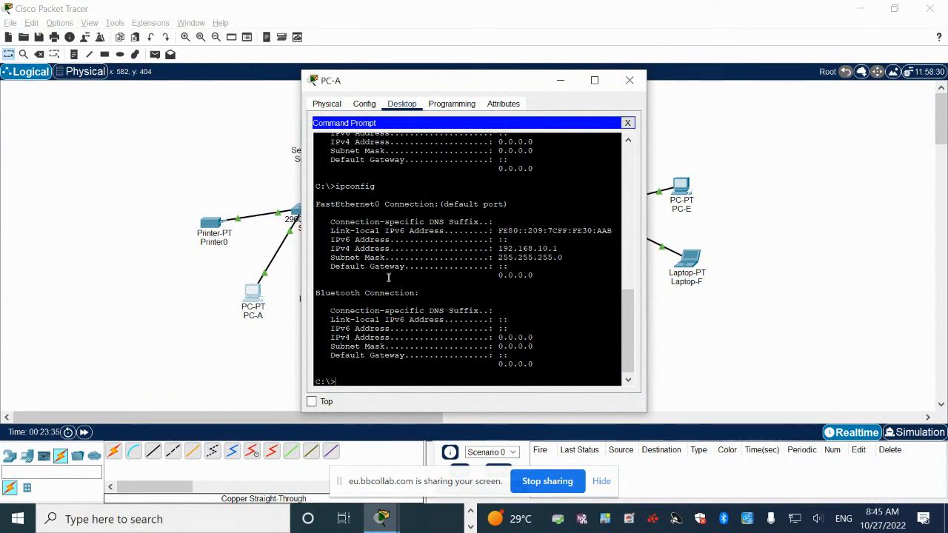
click(630, 80)
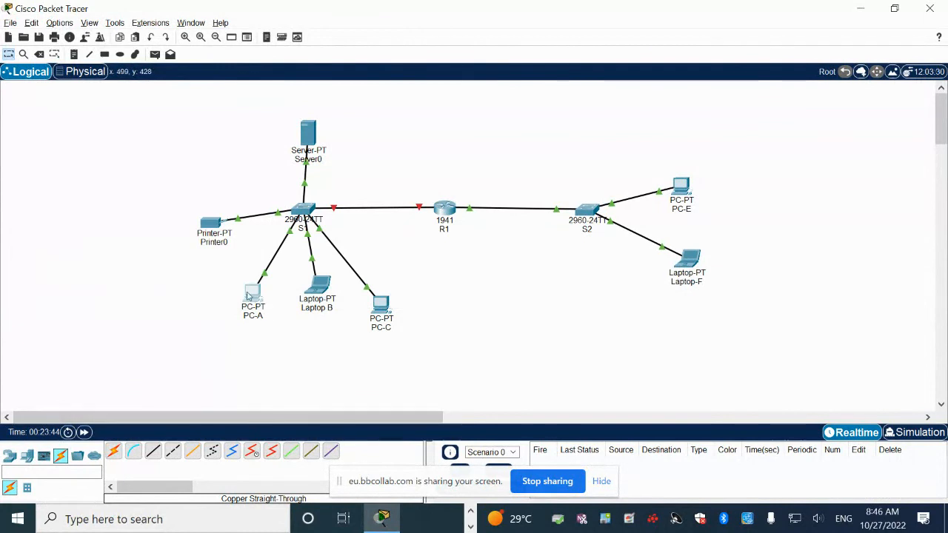
click(253, 295)
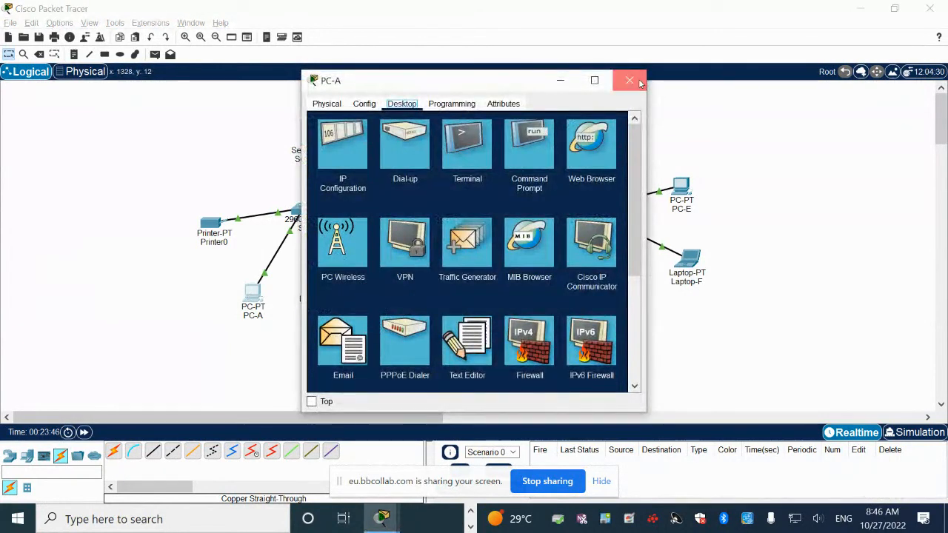
click(630, 80)
mouse_move(251, 292)
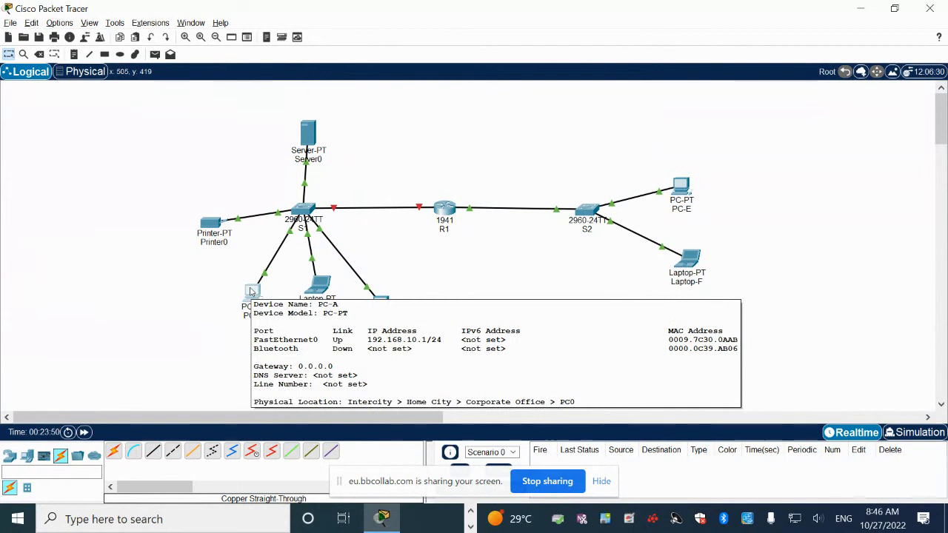
click(252, 293)
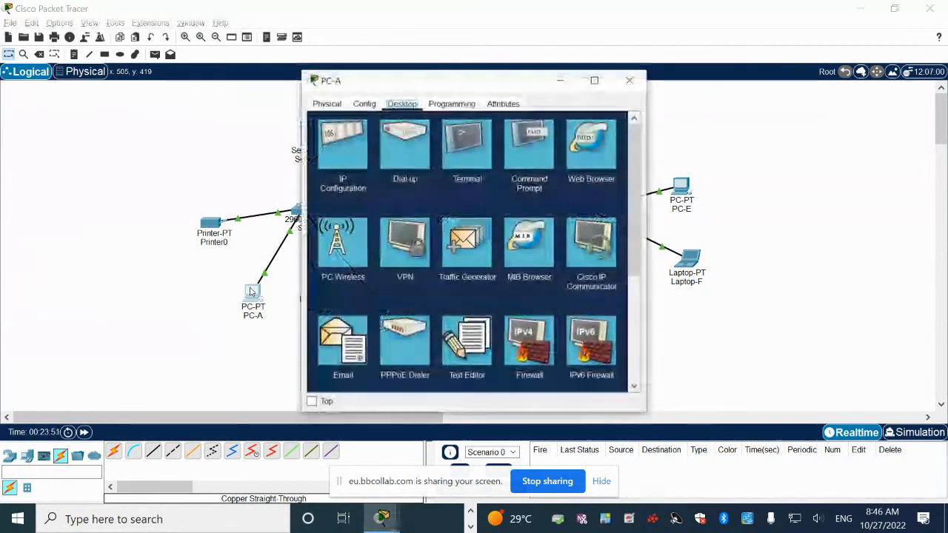
click(629, 80)
Delete PC-A from the topology and place a new PC in its spot between Printer0 and Laptop B.
key(Delete)
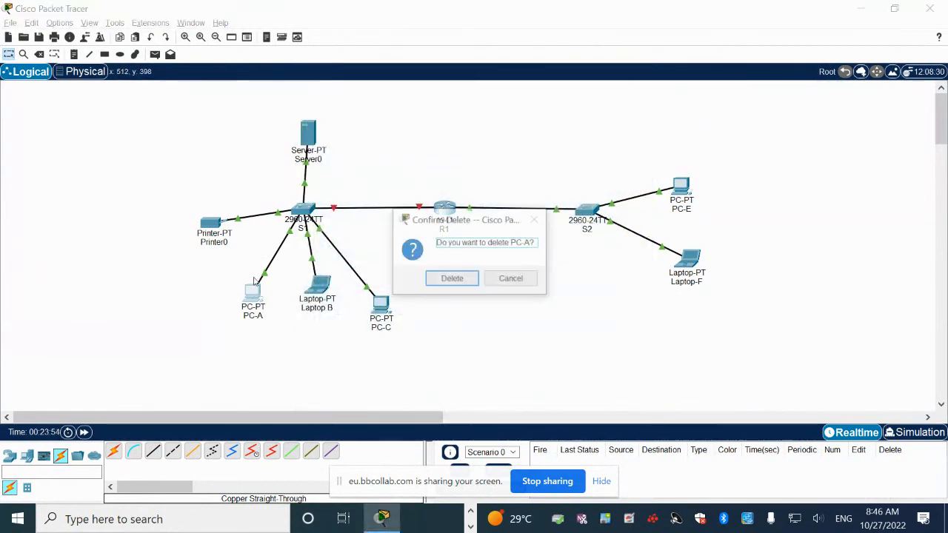
click(452, 279)
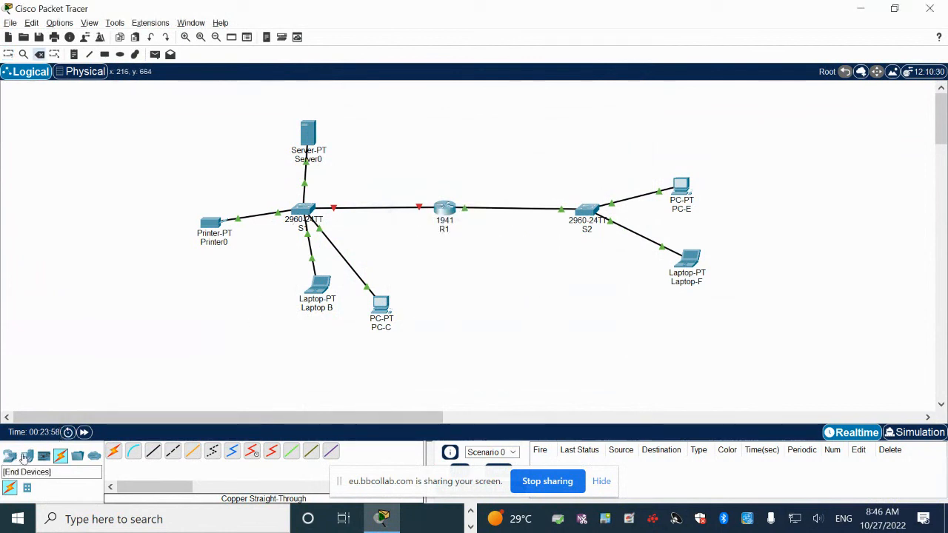
click(27, 456)
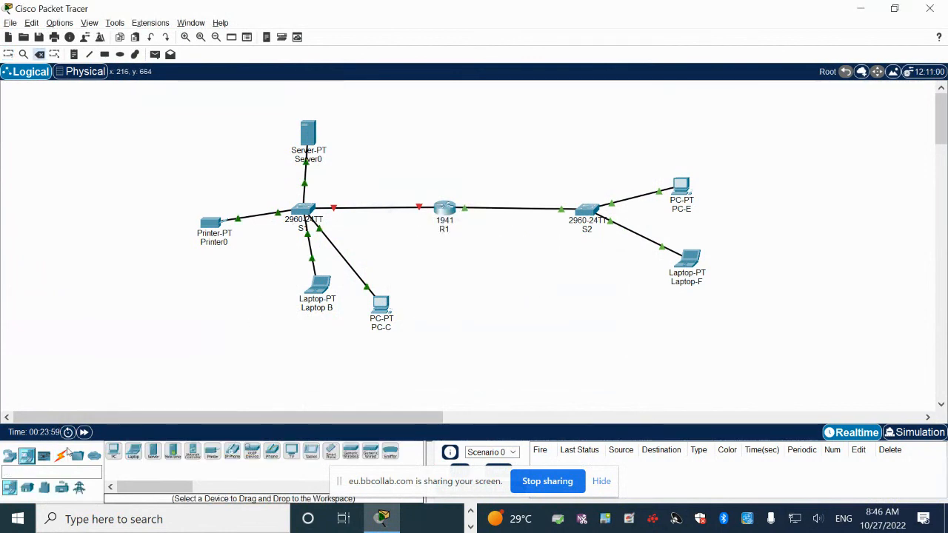
click(114, 452)
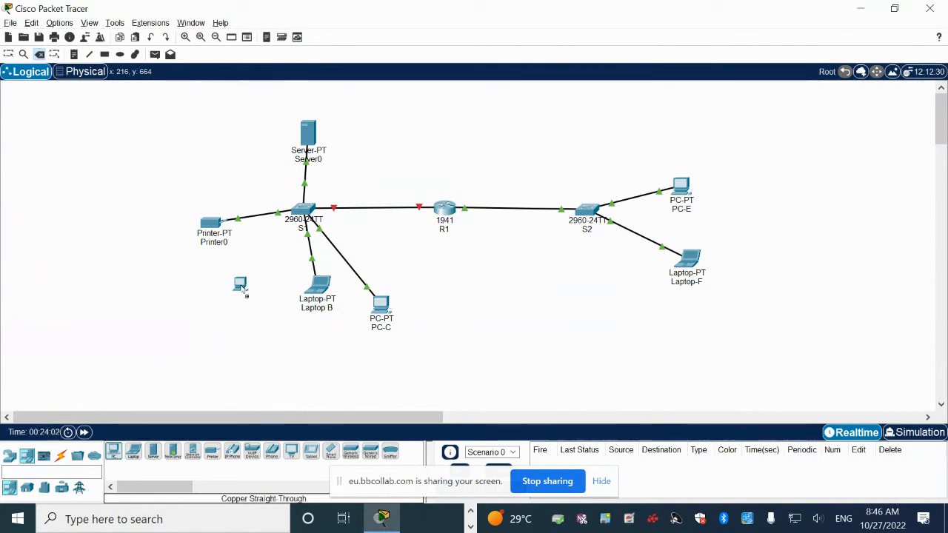
click(239, 285)
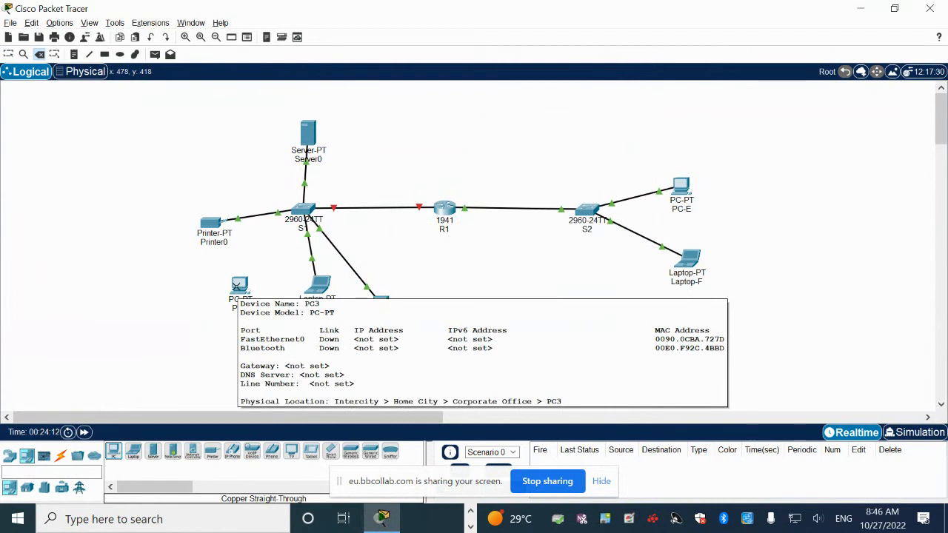
Connect the new PC's FastEthernet0 to S1's FastEthernet0/4 with a copper straight-through cable.
click(61, 456)
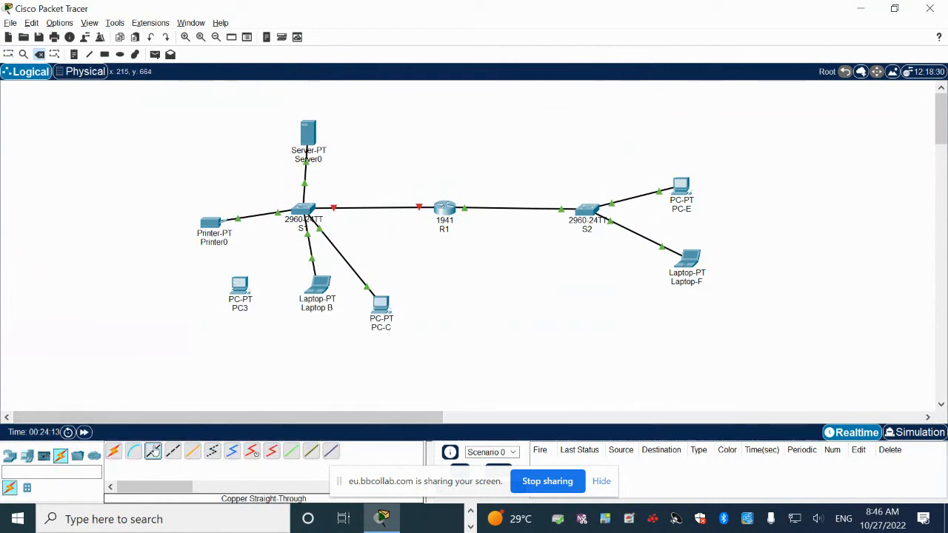
click(248, 281)
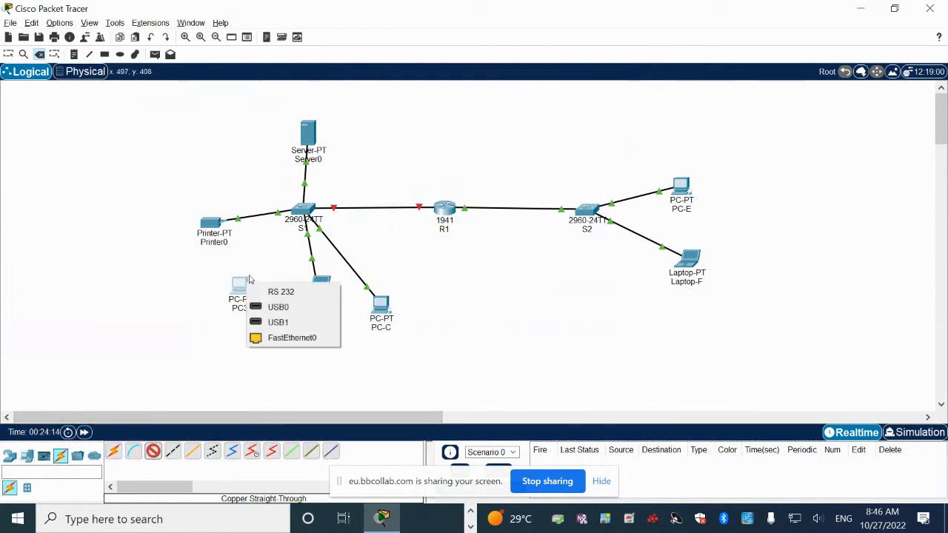
click(291, 338)
click(304, 210)
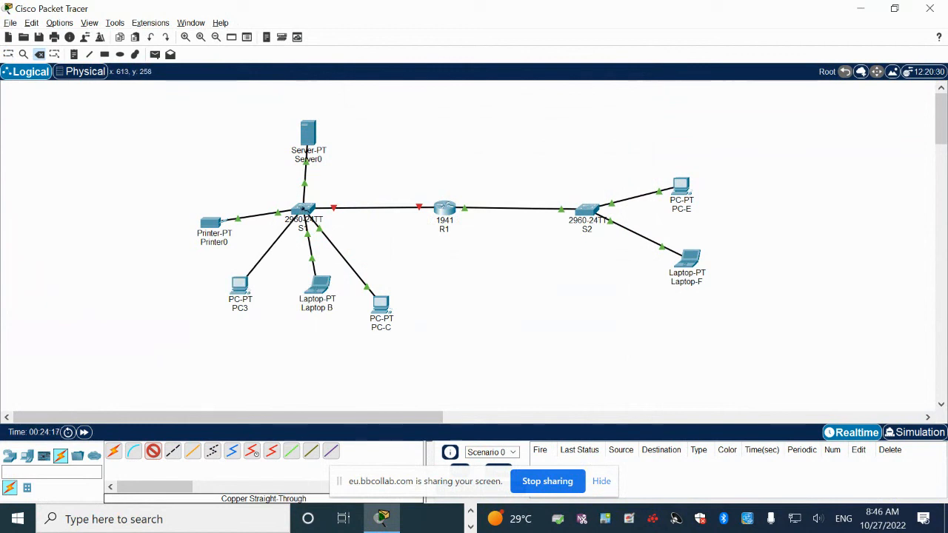
mouse_move(303, 210)
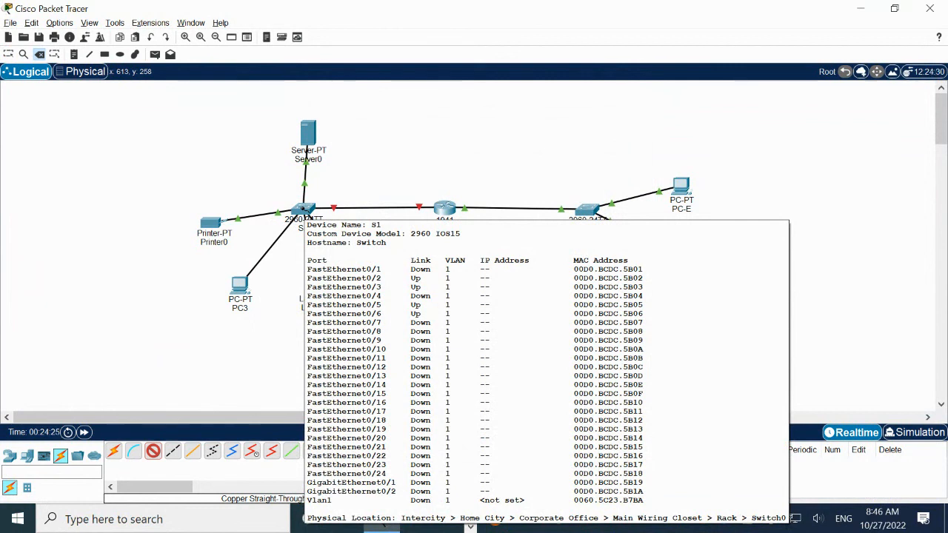
click(304, 211)
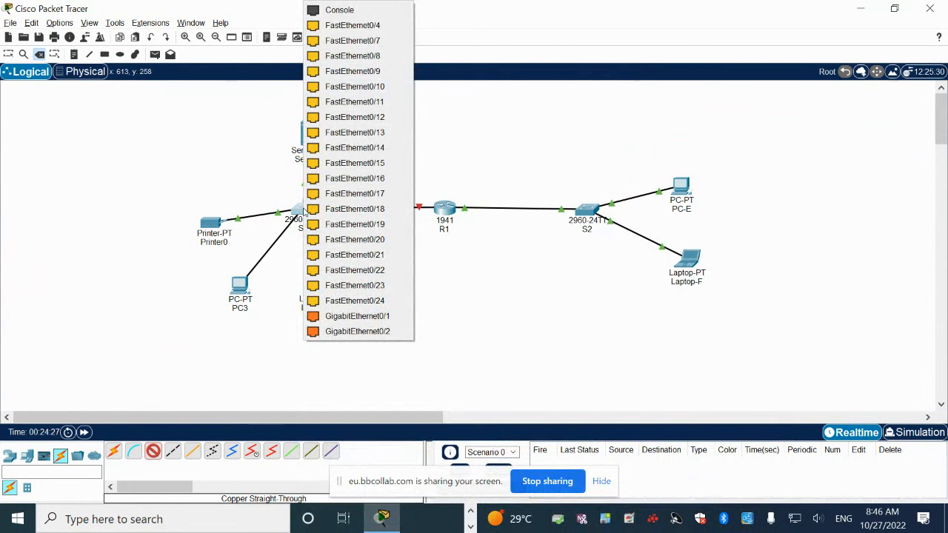
click(353, 25)
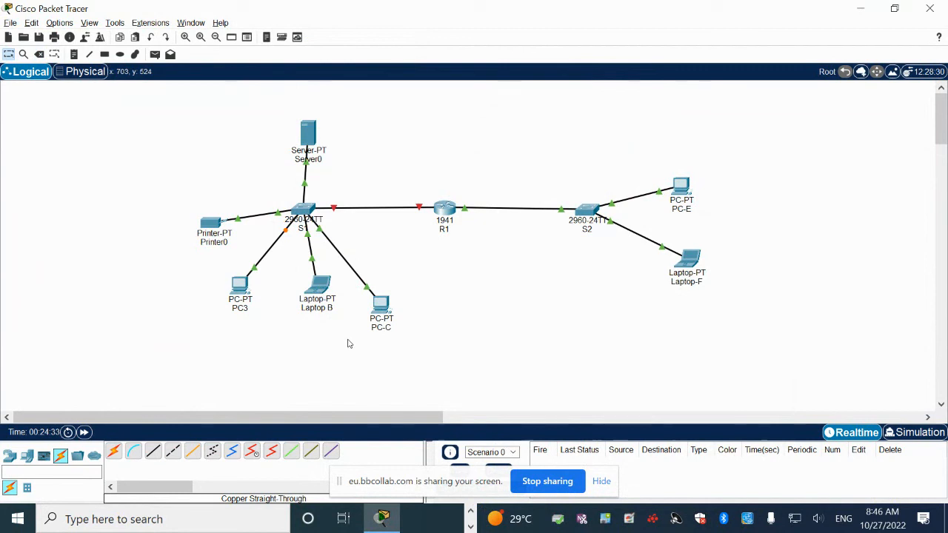
Switch the new PC3's IPv4 configuration to DHCP, close its window and check its address summary on the workspace.
mouse_move(307, 221)
click(238, 287)
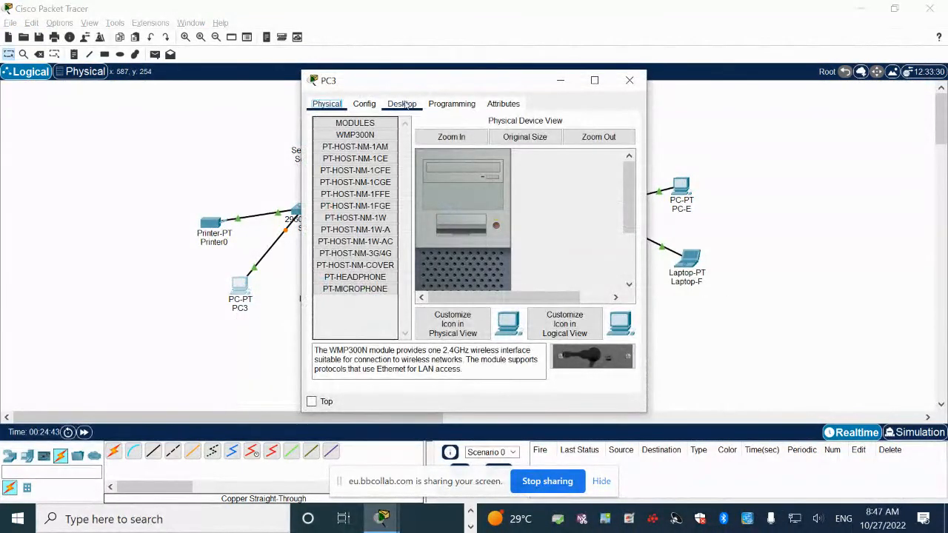
click(402, 104)
click(324, 164)
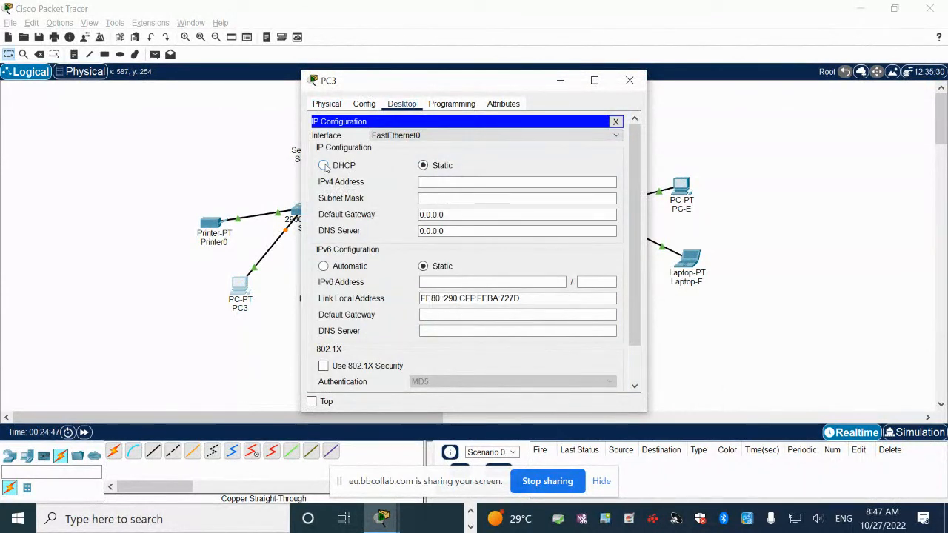
click(324, 165)
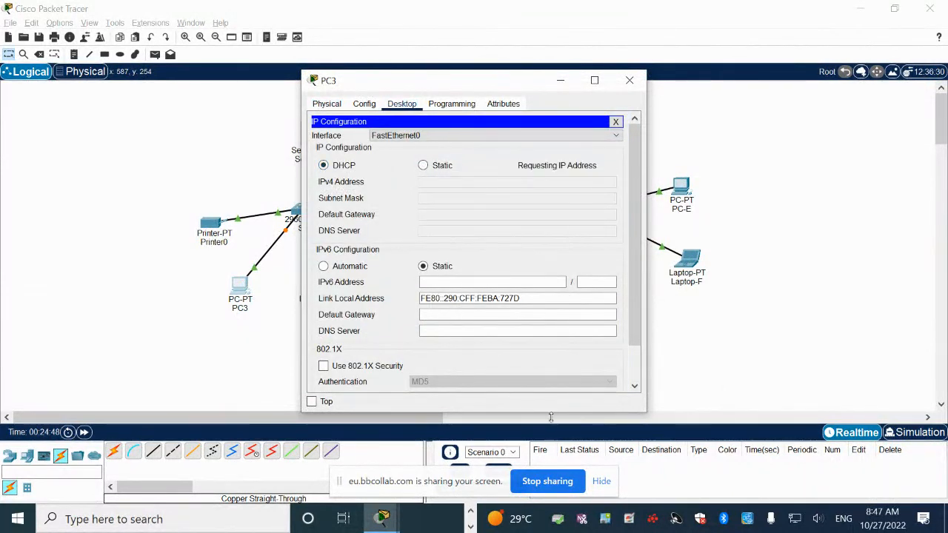
click(642, 79)
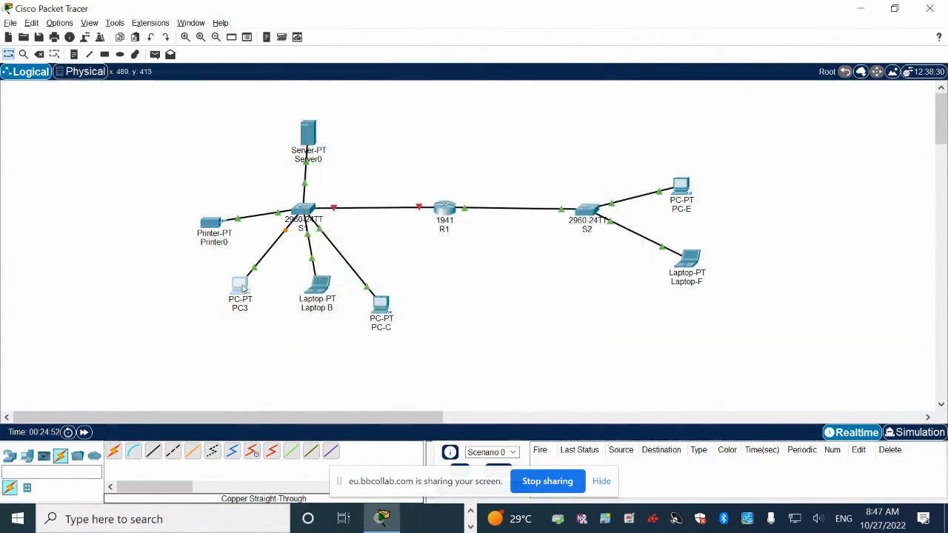
mouse_move(242, 289)
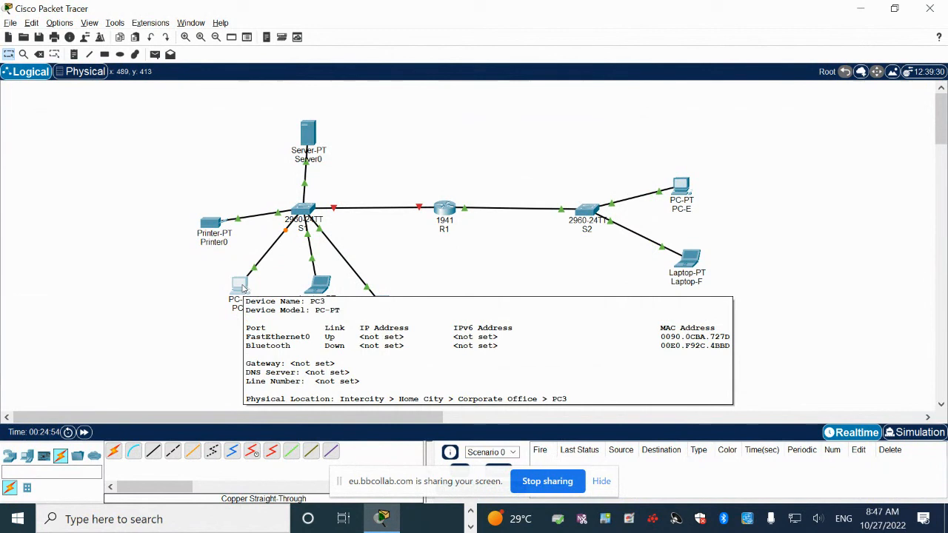
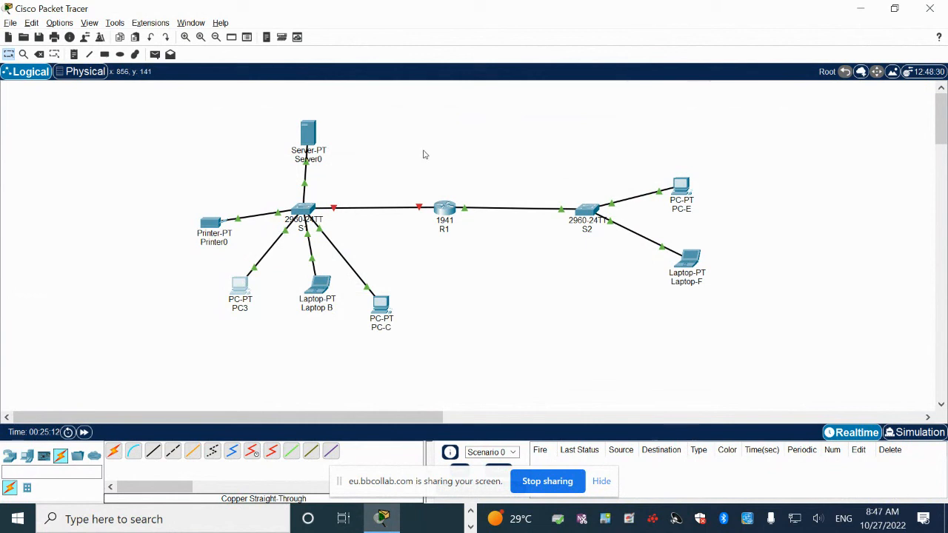
Review R1's GigabitEthernet0/1 settings, turn on the port status of GigabitEthernet0/0, and close the router's window.
click(440, 209)
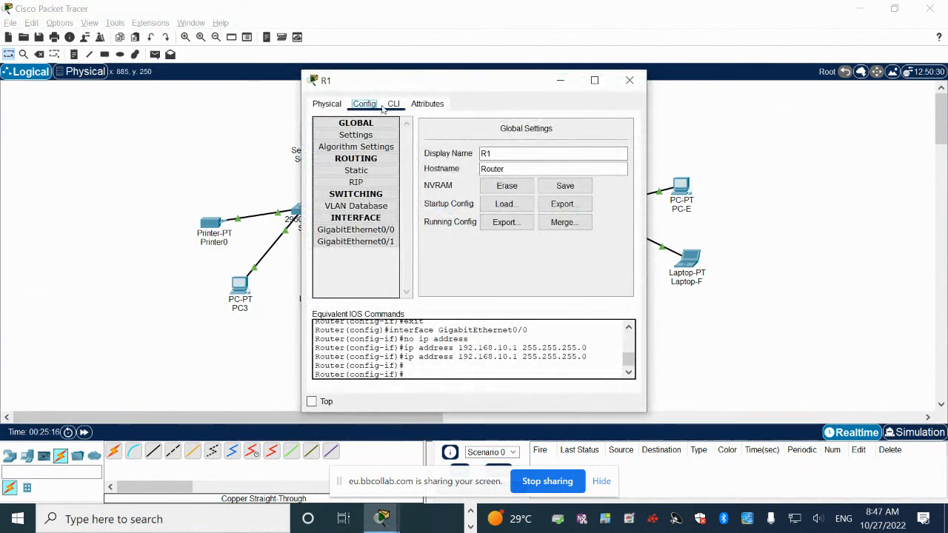
click(364, 243)
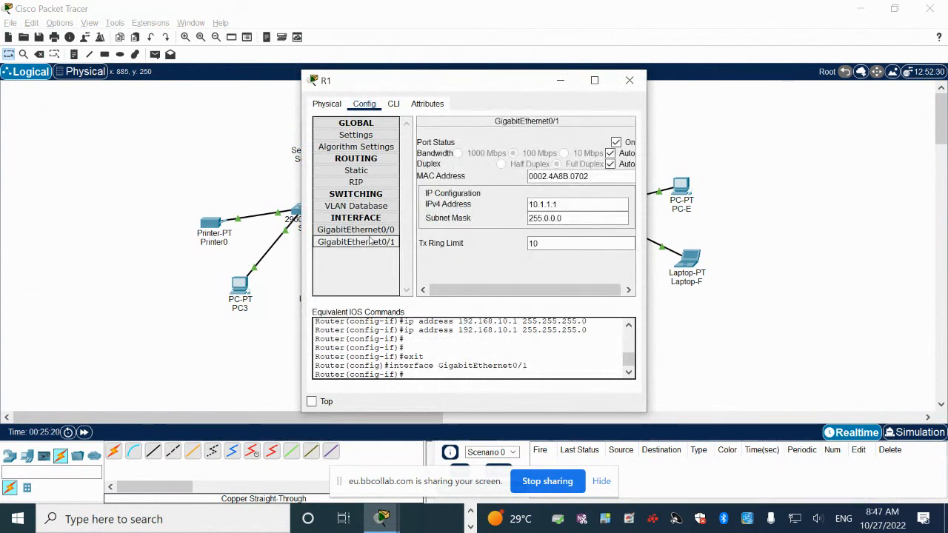
click(371, 243)
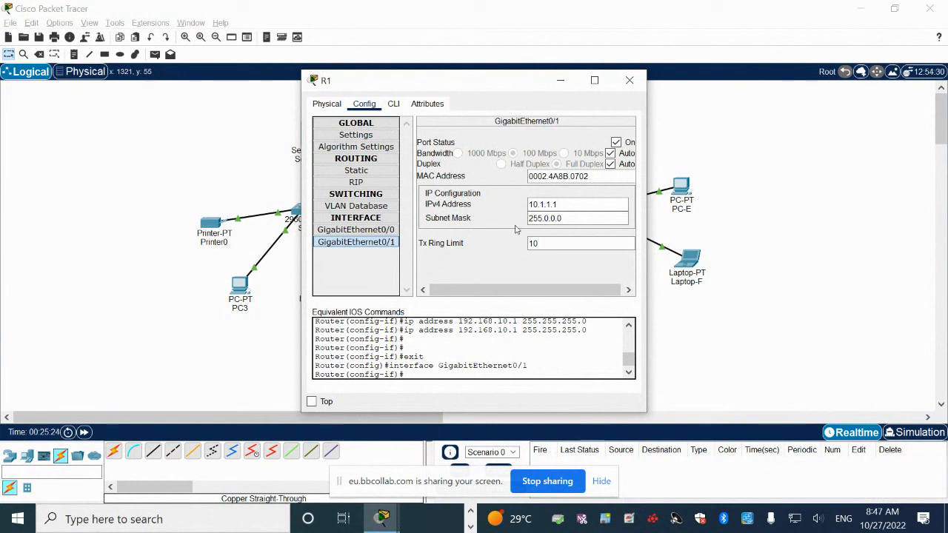
click(356, 230)
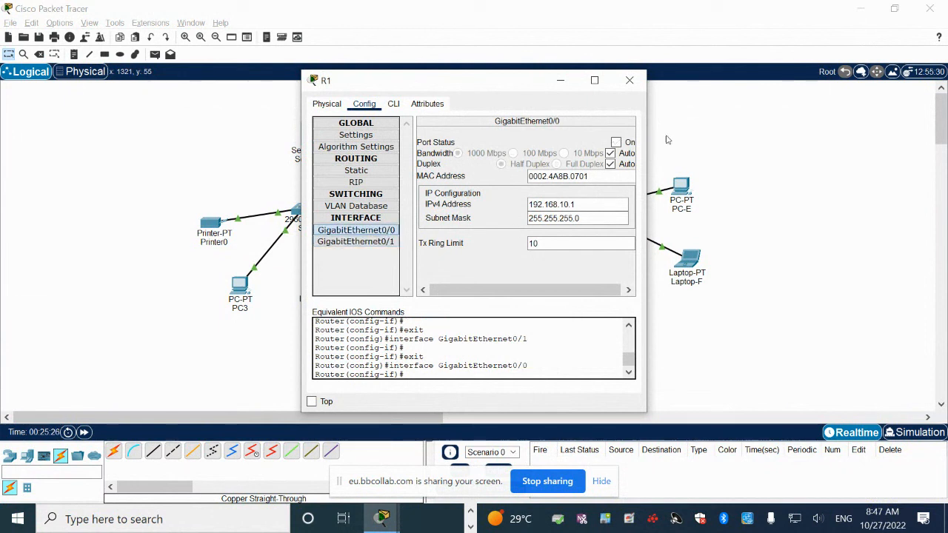
click(616, 143)
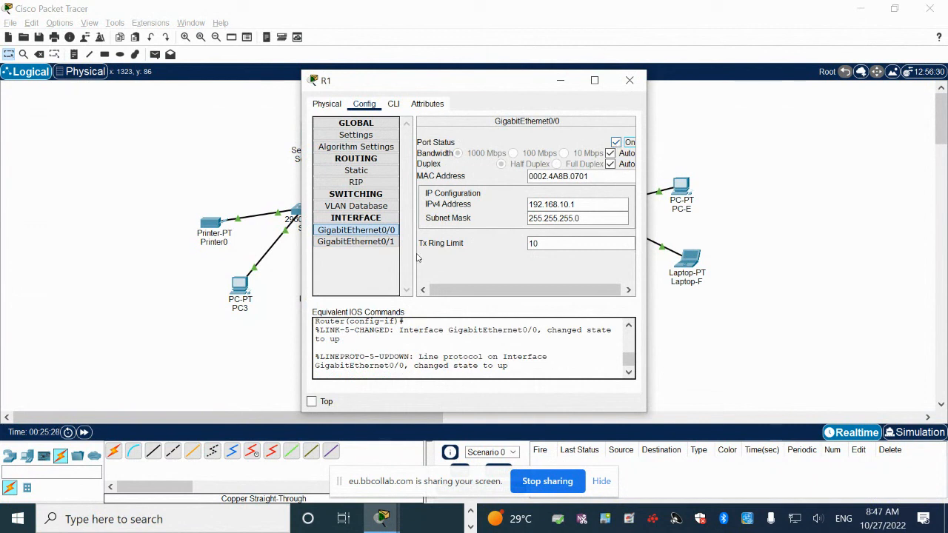
click(628, 80)
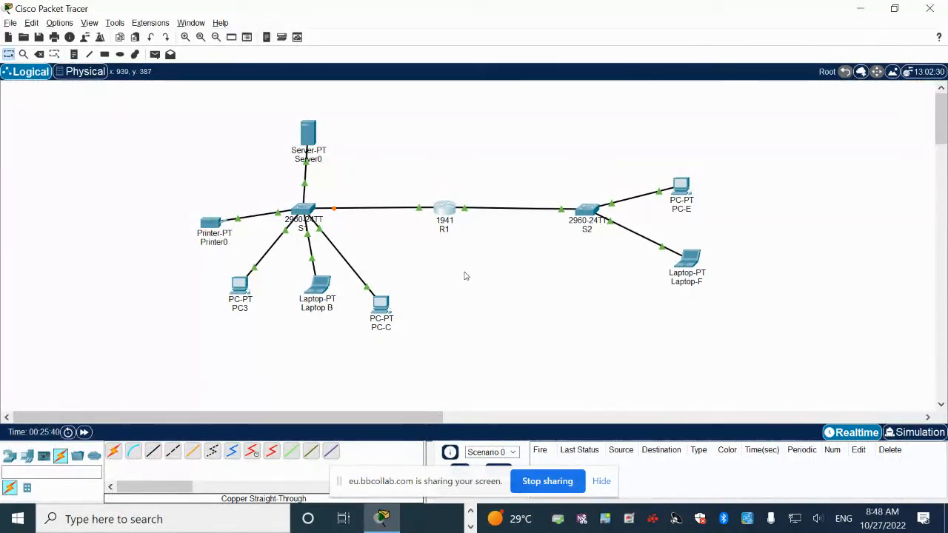
Switch to the Lab 09 Word document, review the DHCP server settings and the Part 6 and Part 7 instructions, and return to Packet Tracer.
key(alt+Tab)
scroll(404, 268, down, 2)
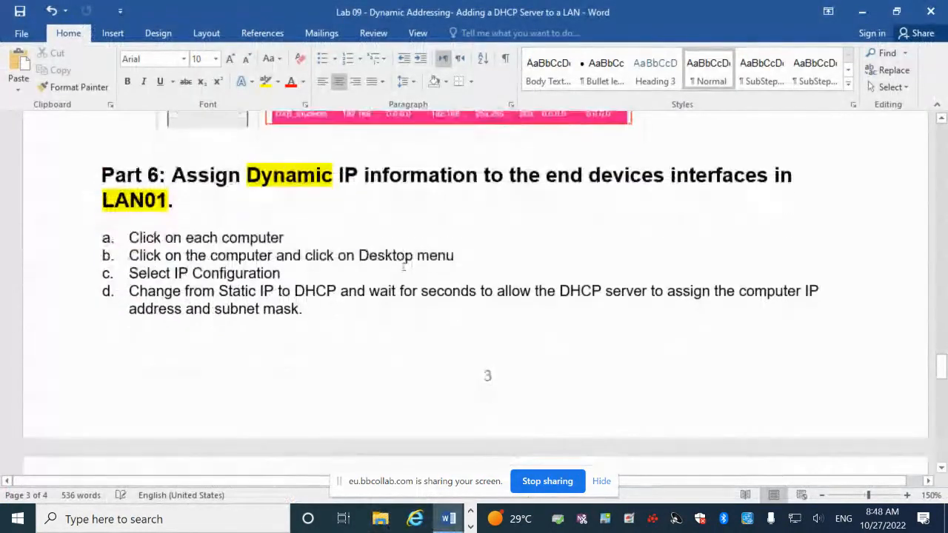
scroll(402, 269, up, 2)
scroll(402, 269, up, 2)
scroll(135, 268, up, 2)
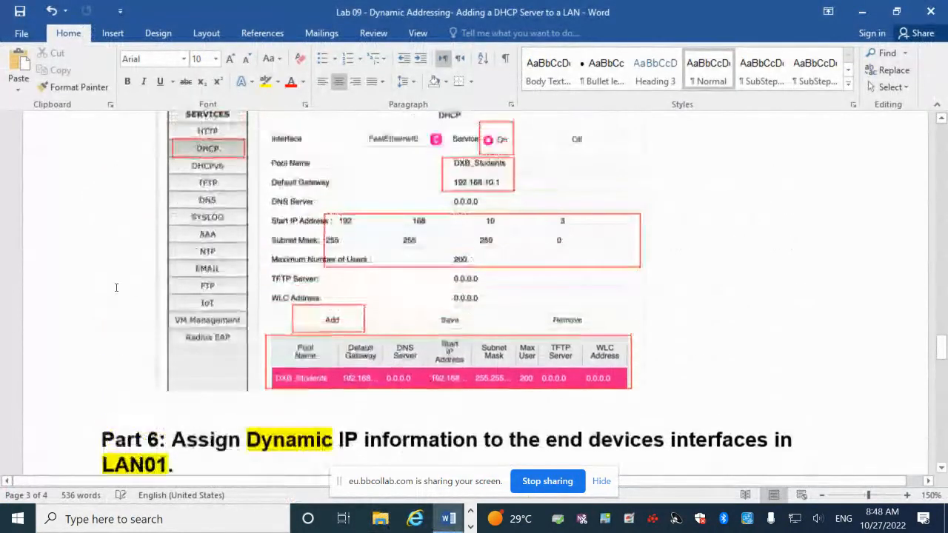
scroll(116, 288, up, 2)
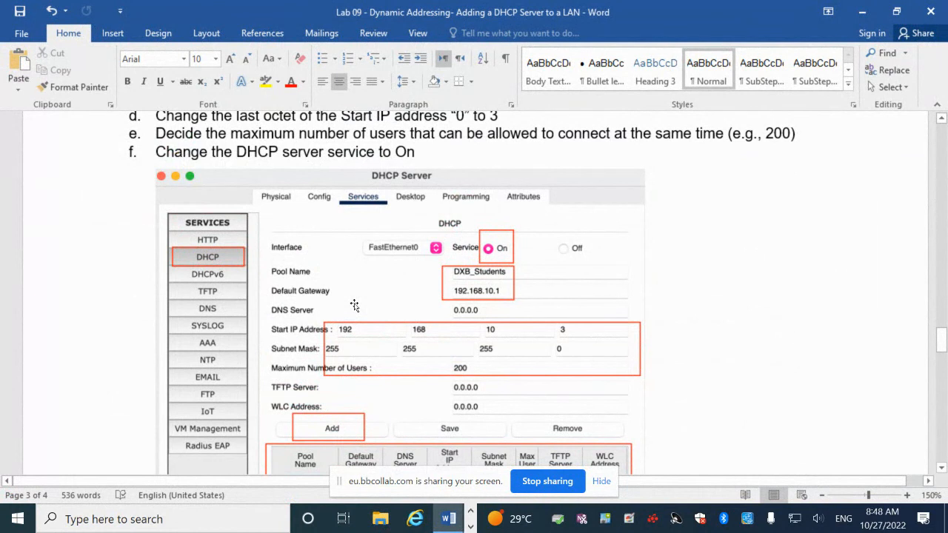
scroll(354, 305, down, 10)
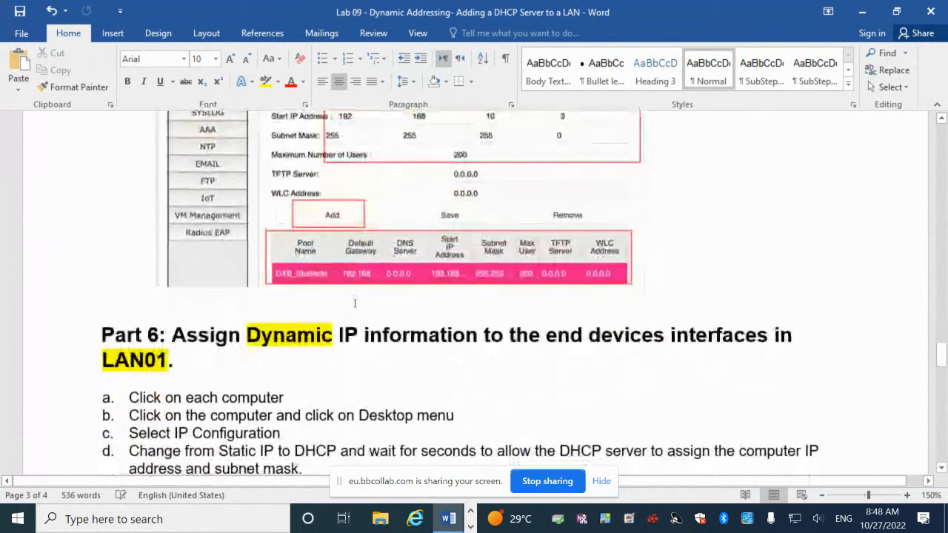
scroll(354, 305, down, 5)
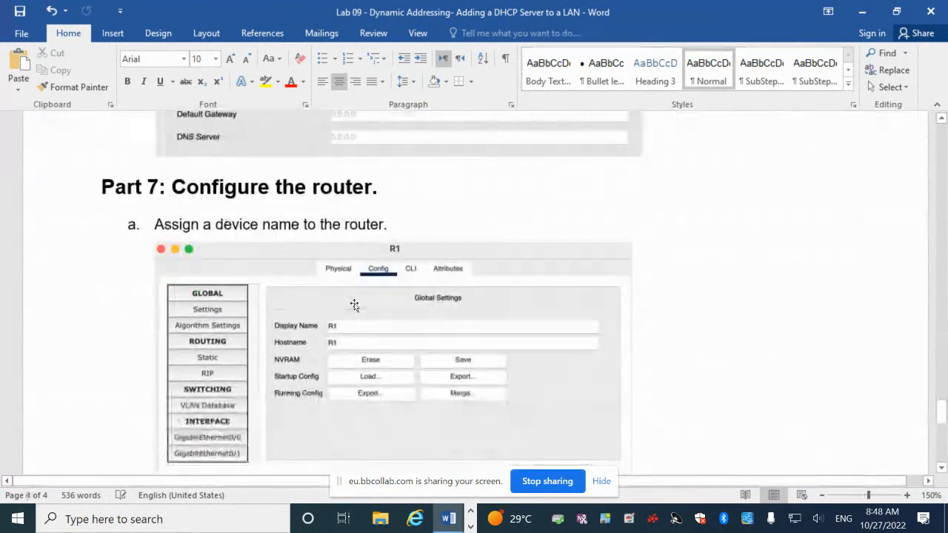
scroll(161, 296, down, 2)
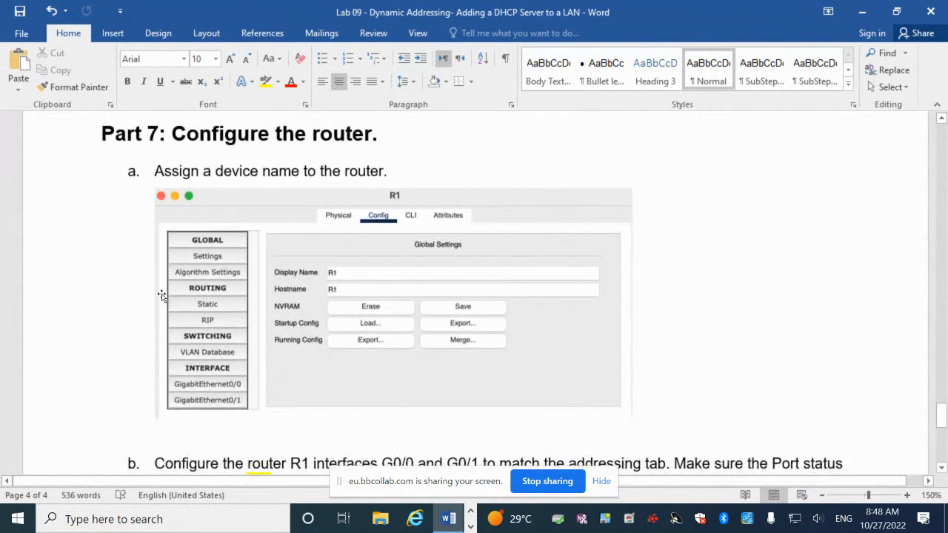
scroll(162, 295, down, 4)
scroll(162, 294, down, 6)
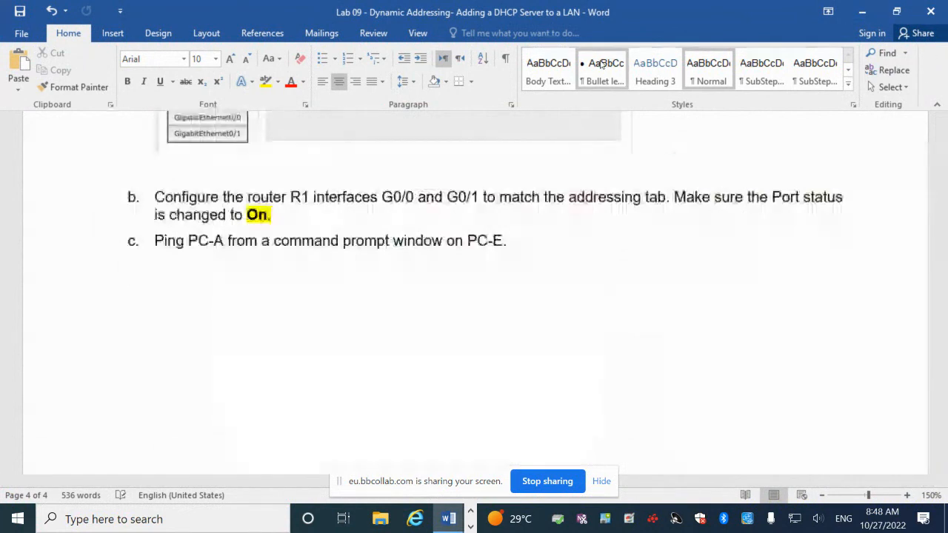
key(alt+Tab)
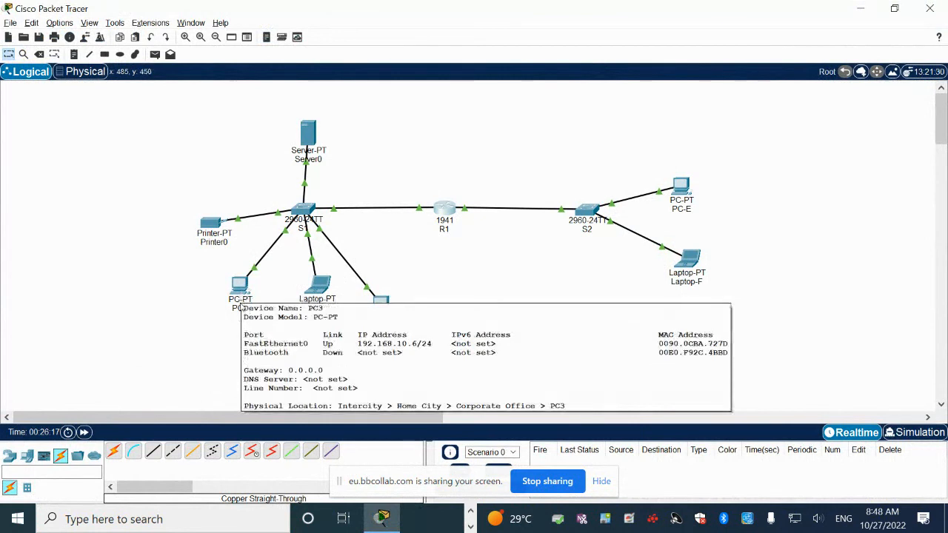
Change PC3's display name to PC-A and close its window.
click(240, 297)
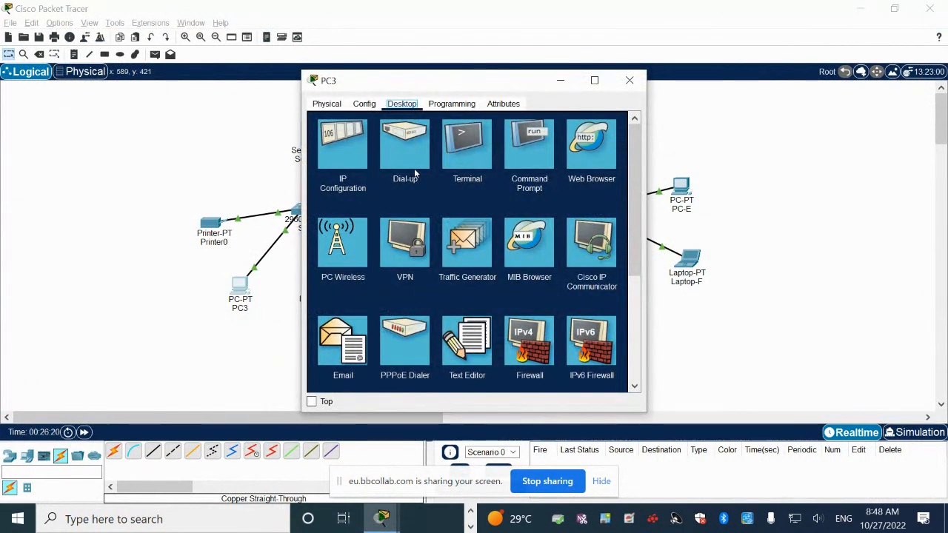
click(238, 292)
click(239, 291)
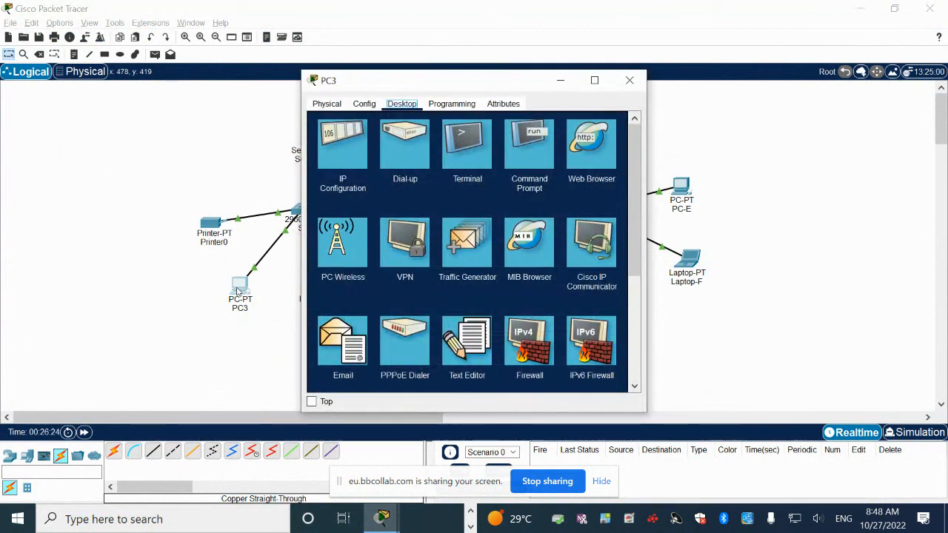
click(364, 104)
drag(496, 152, 489, 152)
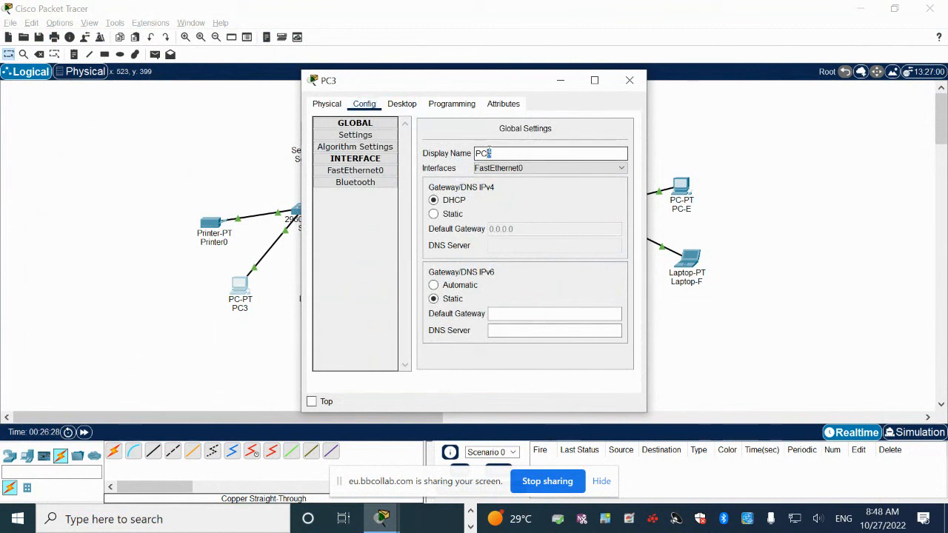
text(A)
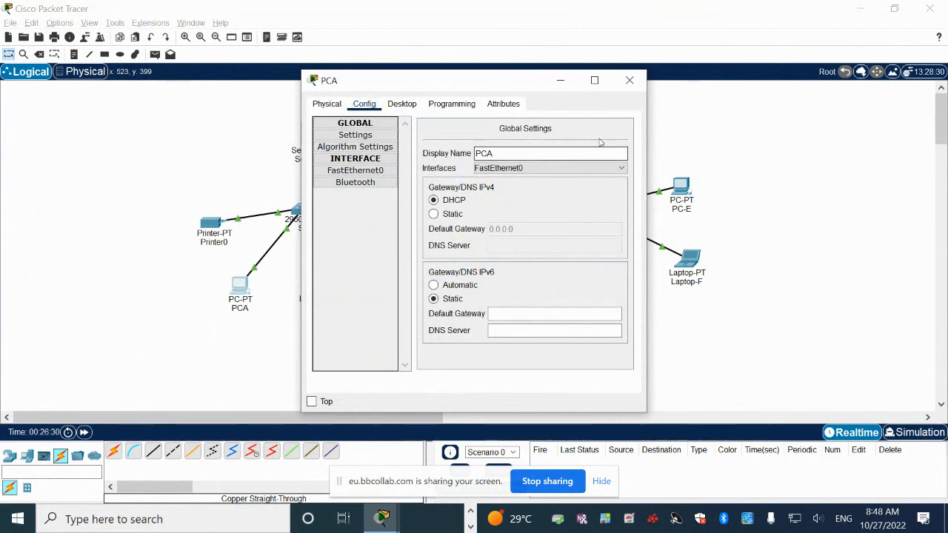
click(485, 153)
text(-)
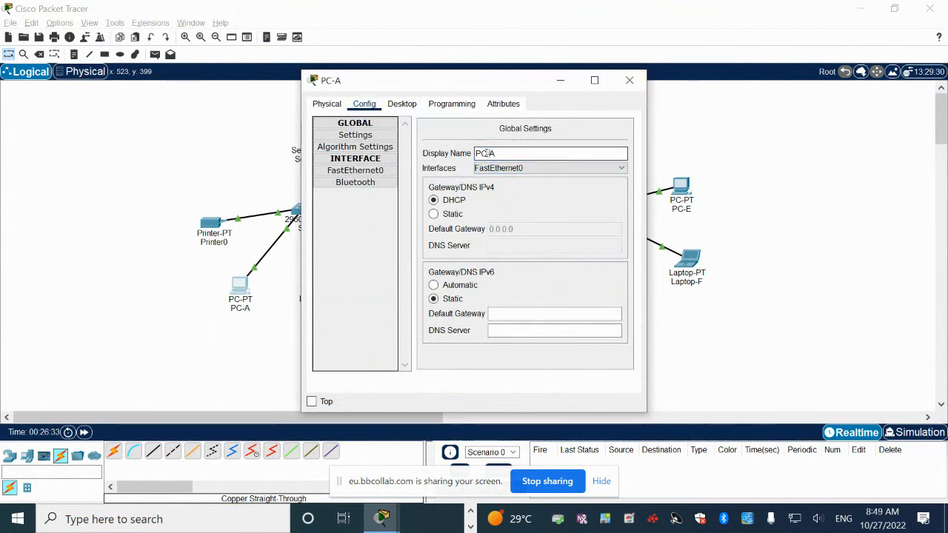
click(639, 82)
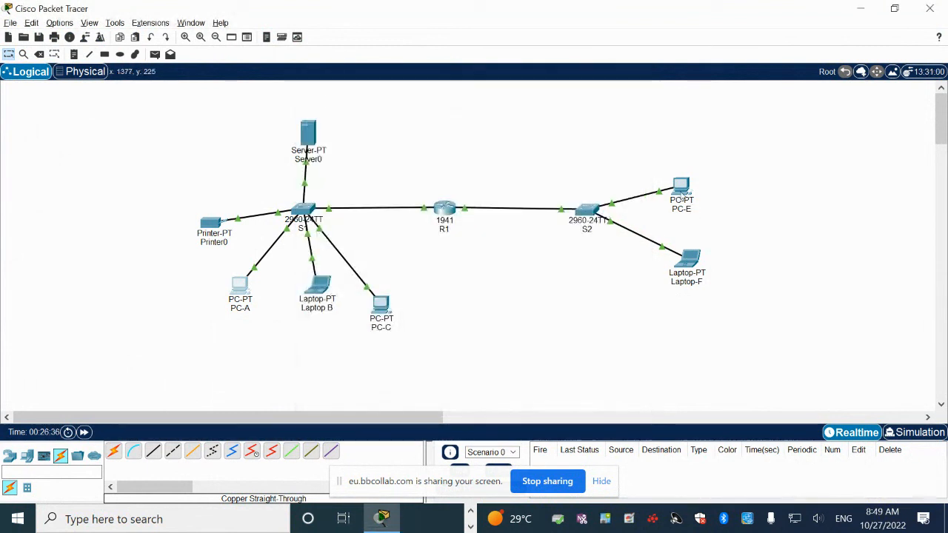
Look up PC-E's IP address on the workspace and ping 10.2.2.2 from PC-A's Command Prompt.
mouse_move(682, 194)
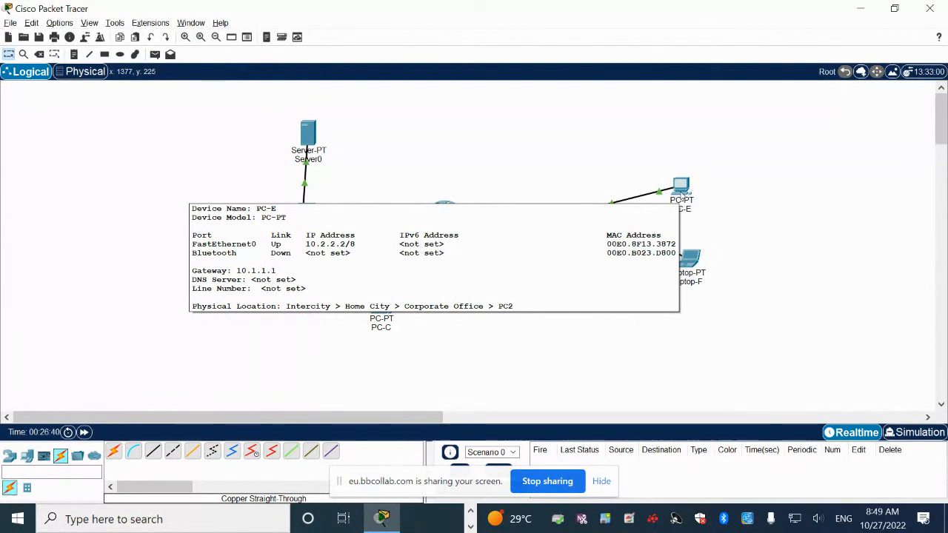
click(682, 194)
click(240, 295)
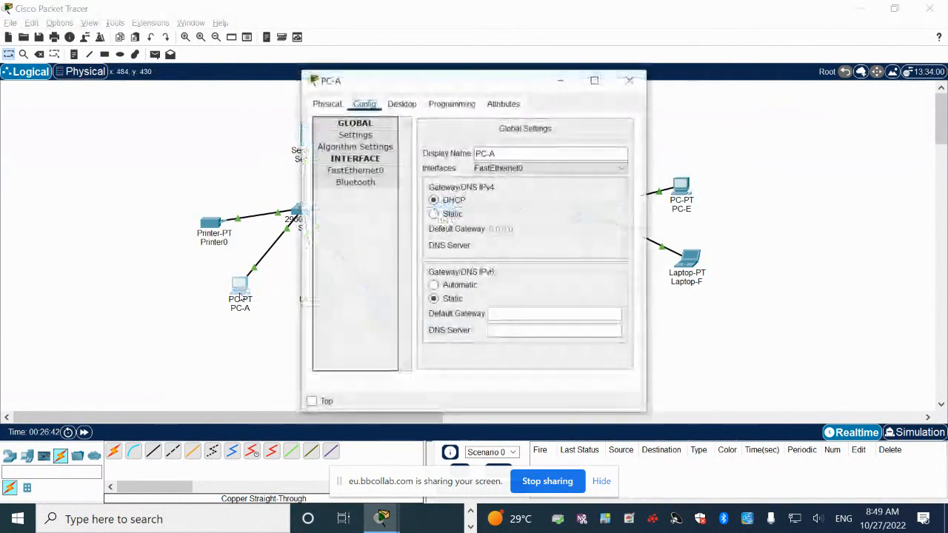
click(402, 104)
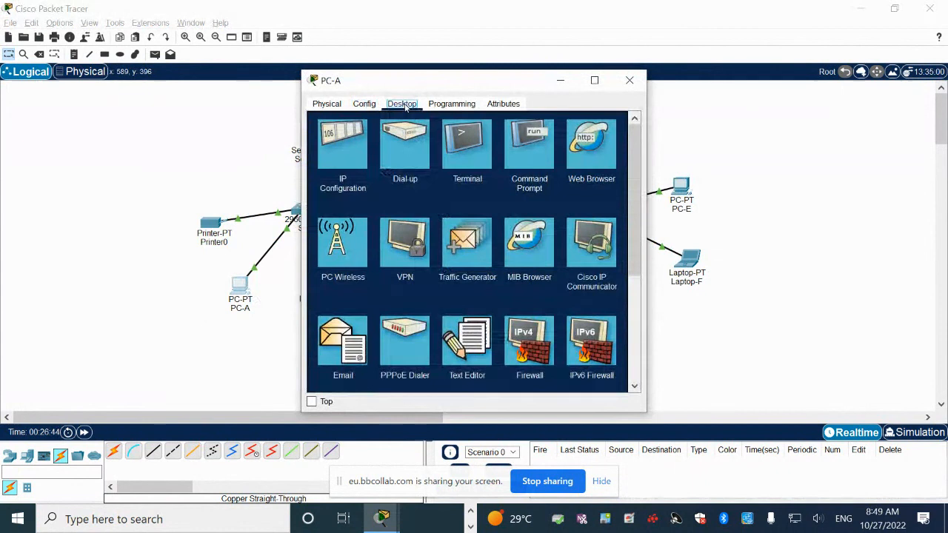
click(526, 154)
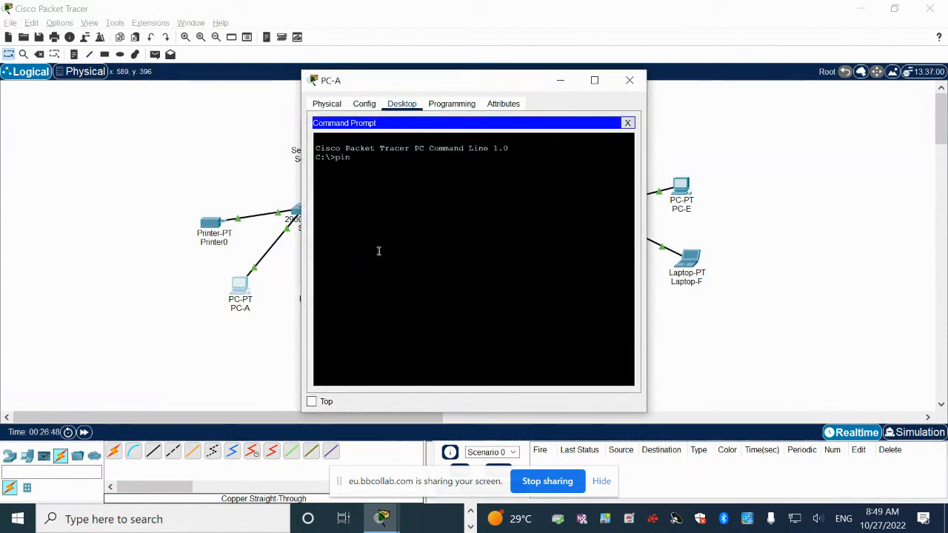
text(ping 10.)
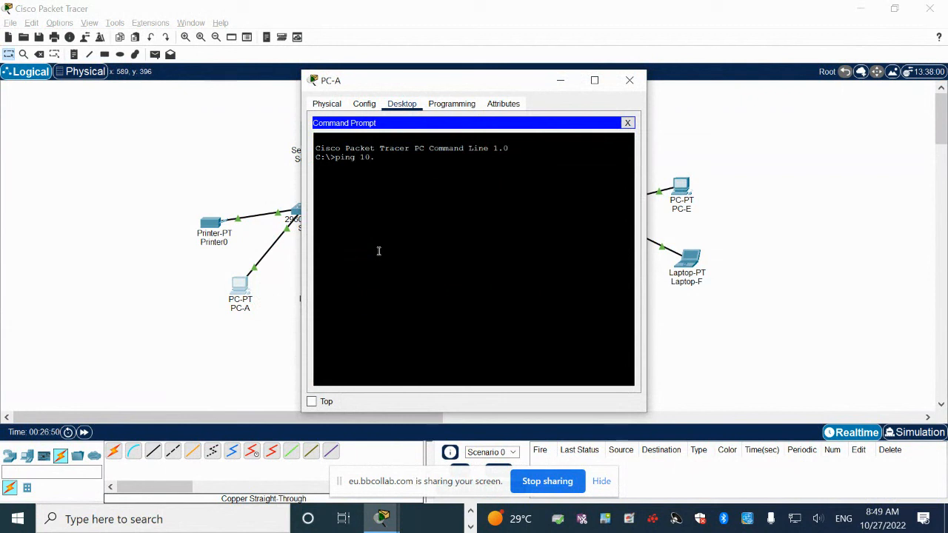
text(2.2.2)
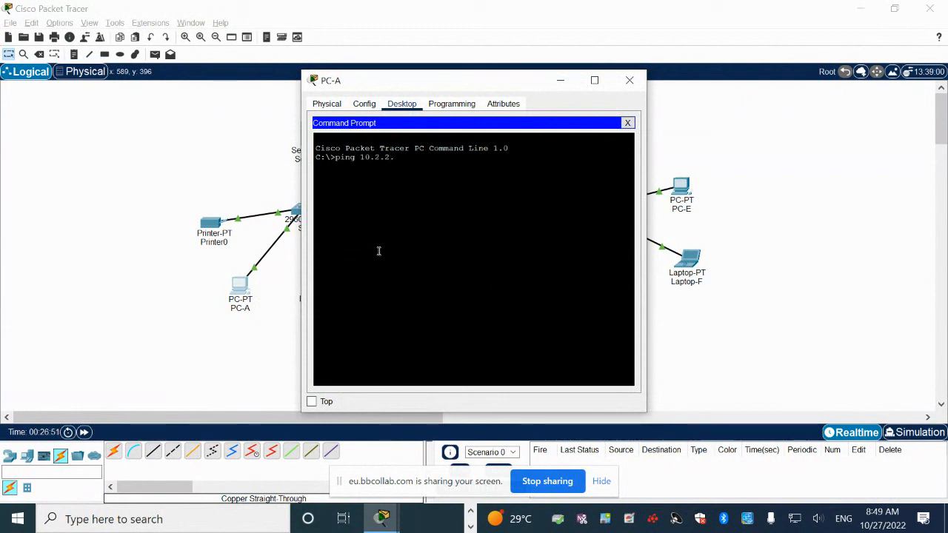
key(Return)
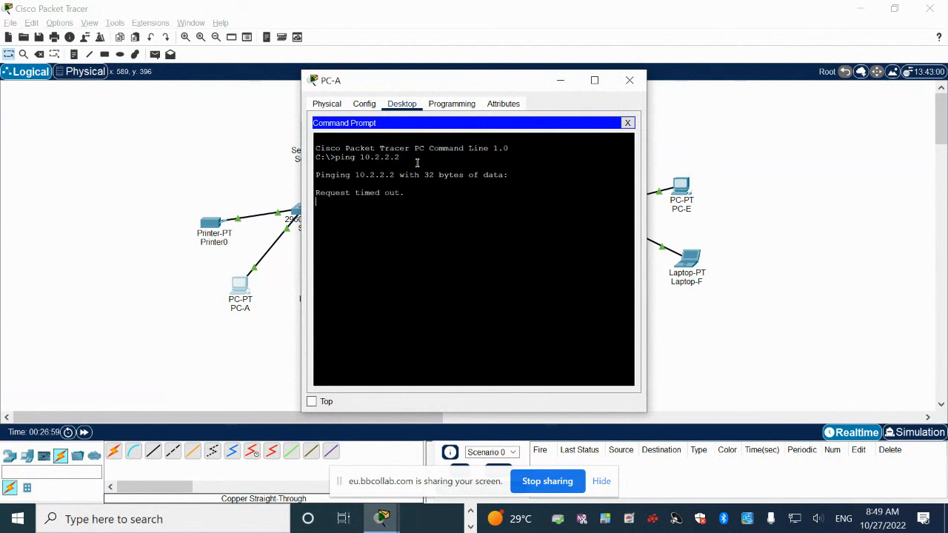
Move PC-A's window aside to uncover the topology and repeat the ping to 10.2.2.2.
drag(435, 83, 467, 67)
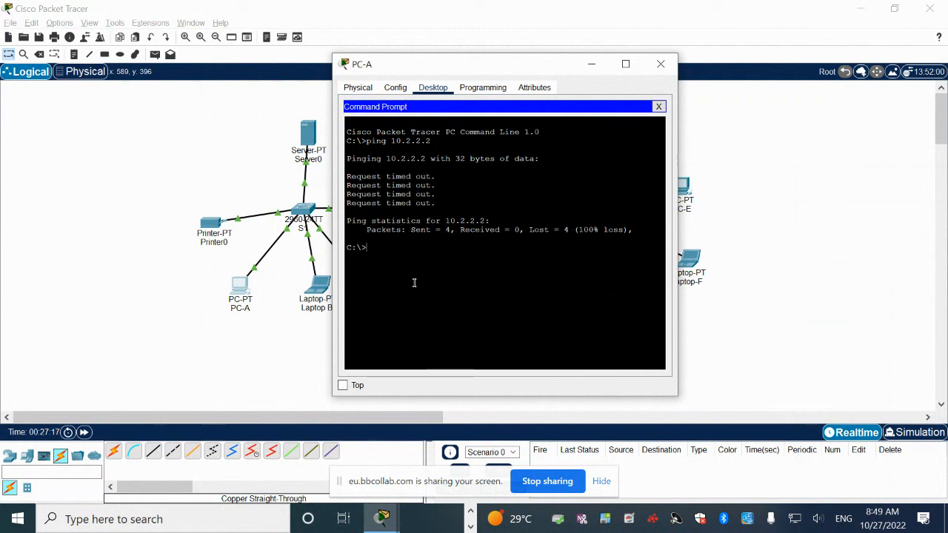
key(Up)
key(Return)
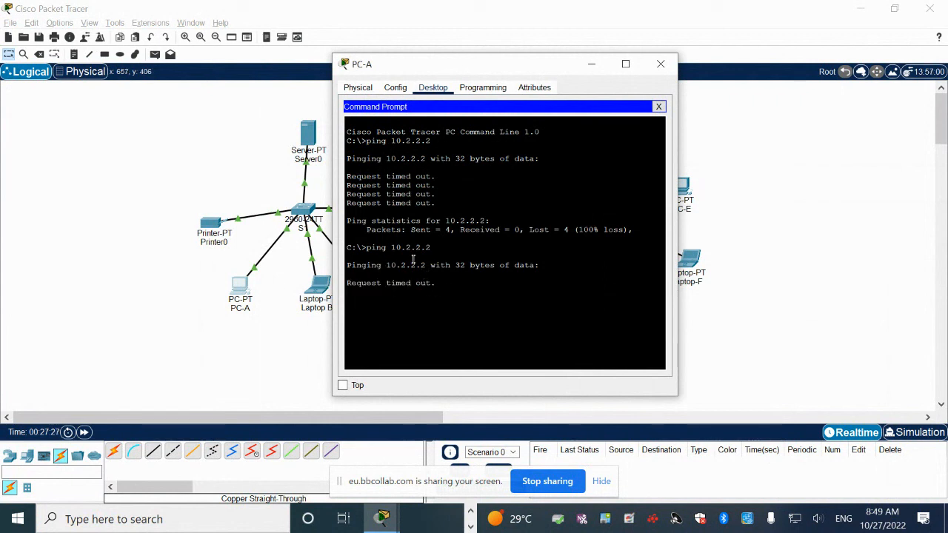
Ping 10.2.2.2 from PC-C's Command Prompt and close PC-C's window.
mouse_move(380, 518)
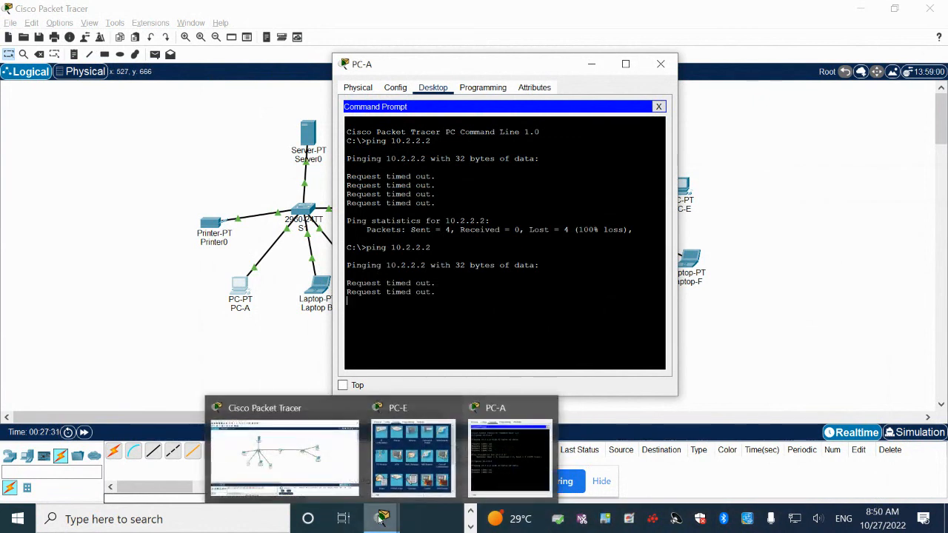
click(284, 451)
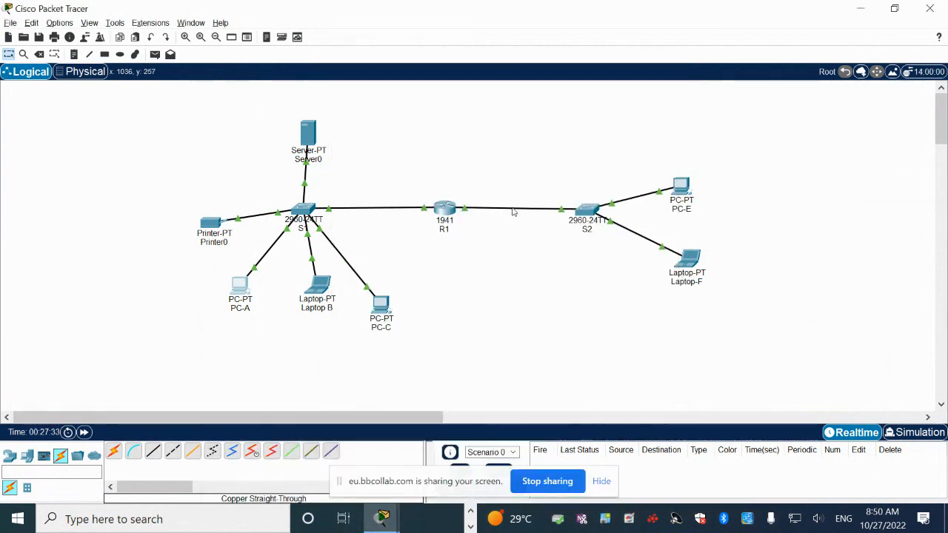
click(381, 309)
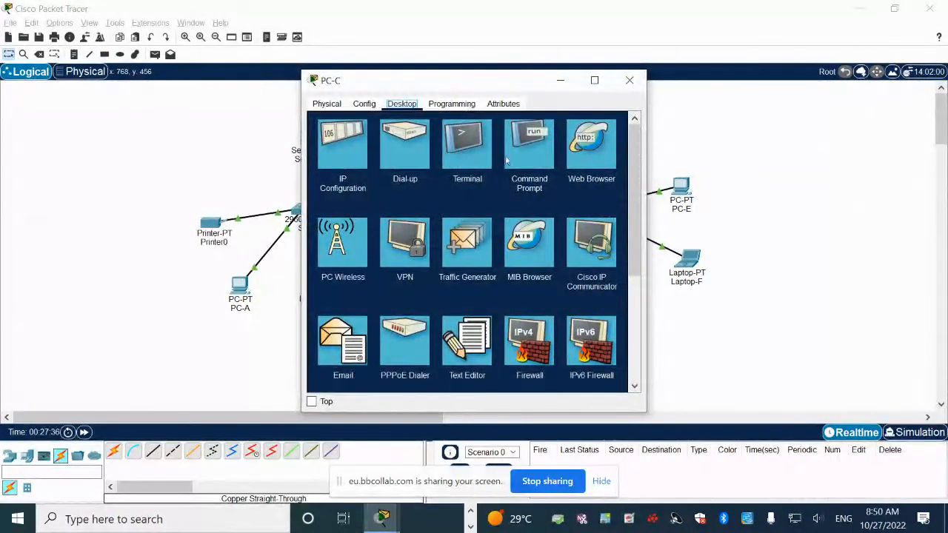
click(508, 159)
text(p)
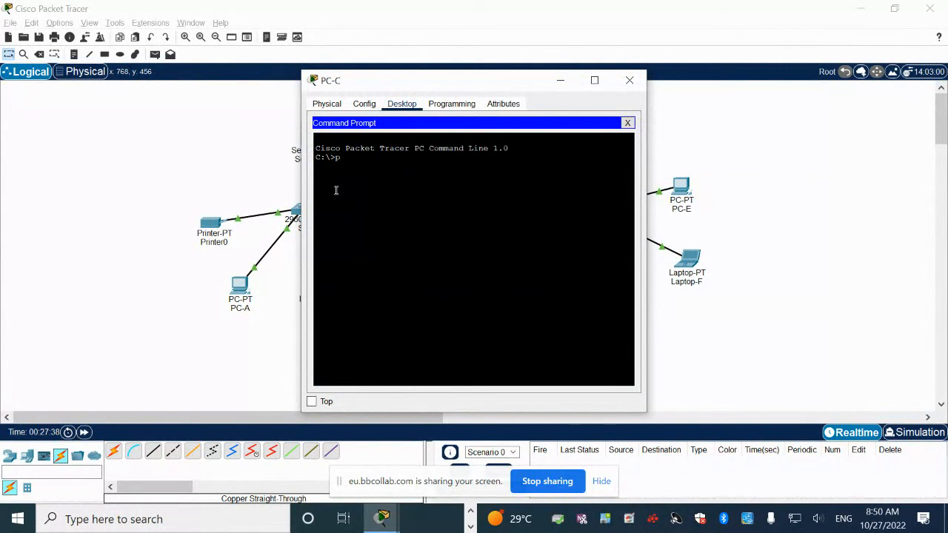
text(ing 10.2.2)
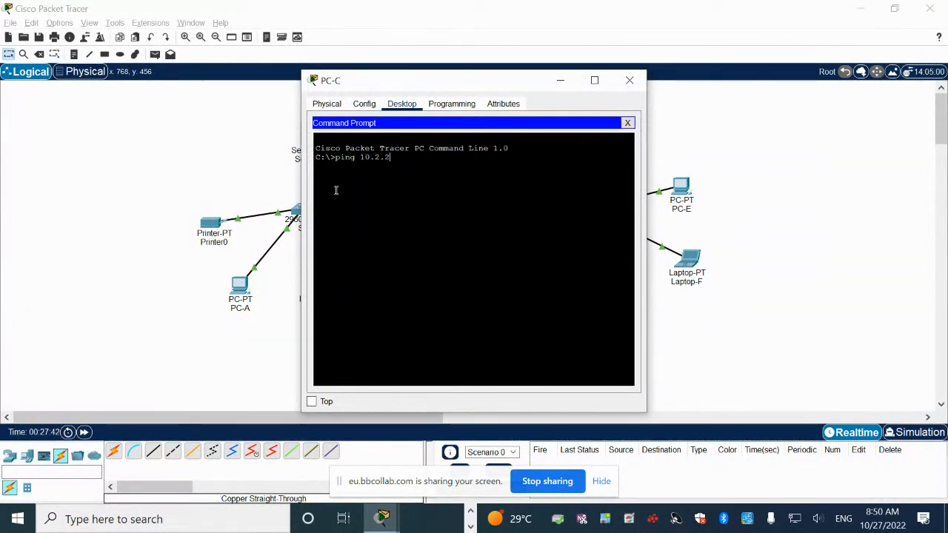
text(.2)
key(Return)
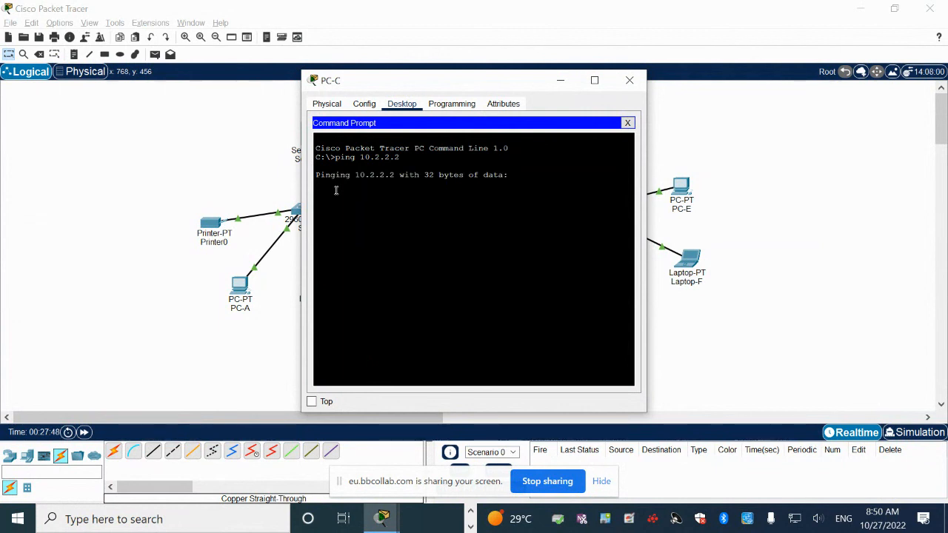
click(631, 80)
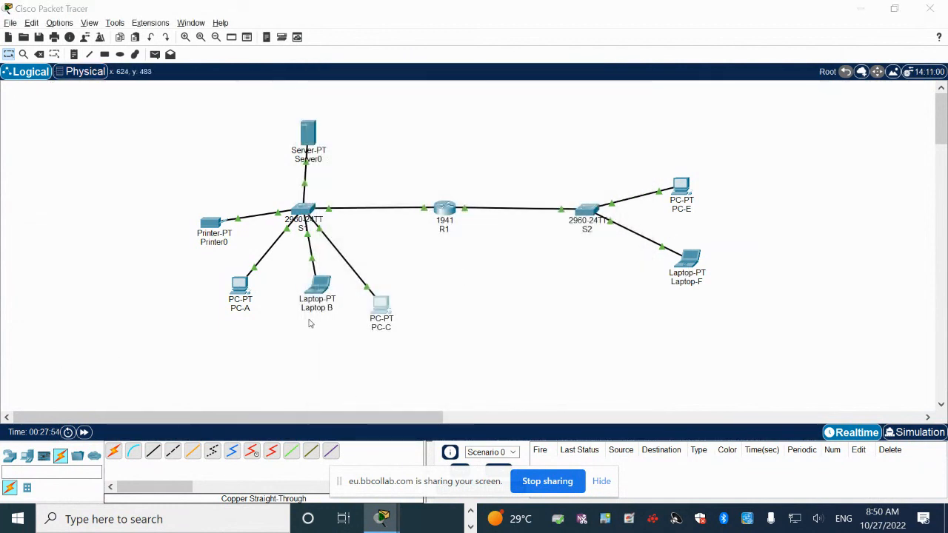
Switch from Packet Tracer to the Chrome window with the Class Collaborate session.
key(alt+Tab)
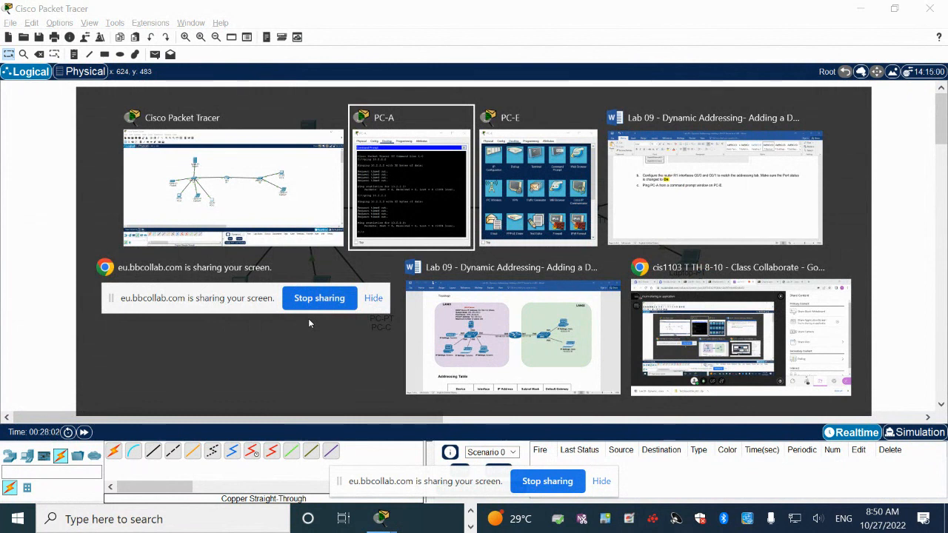
key(alt+Tab)
click(341, 519)
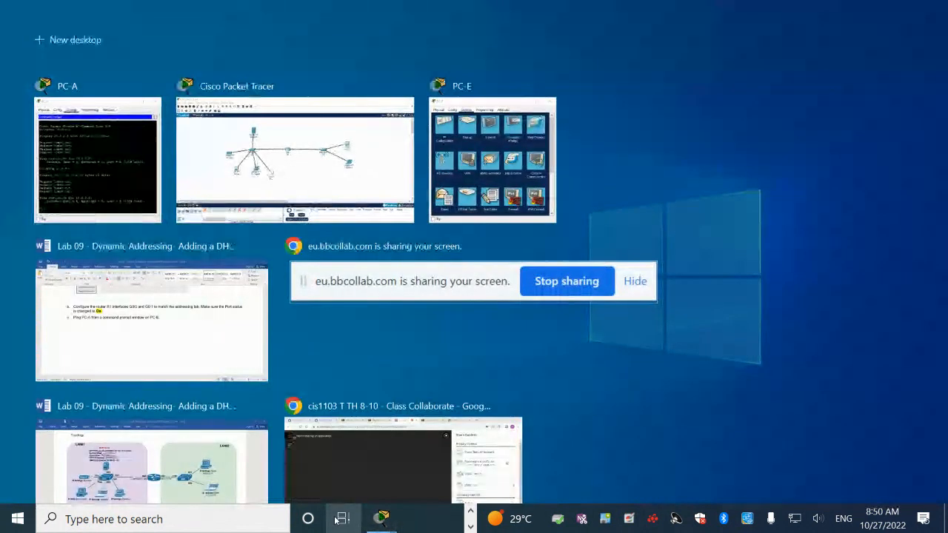
click(367, 470)
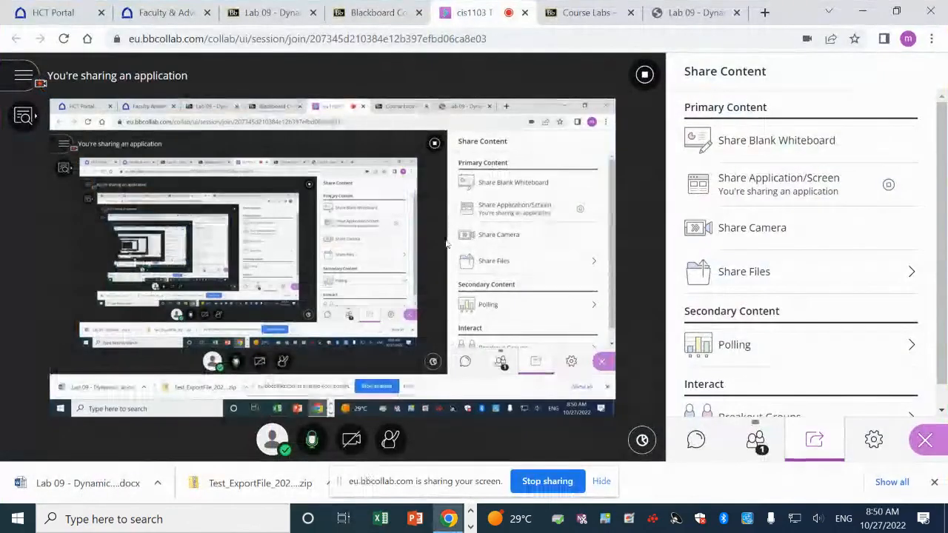